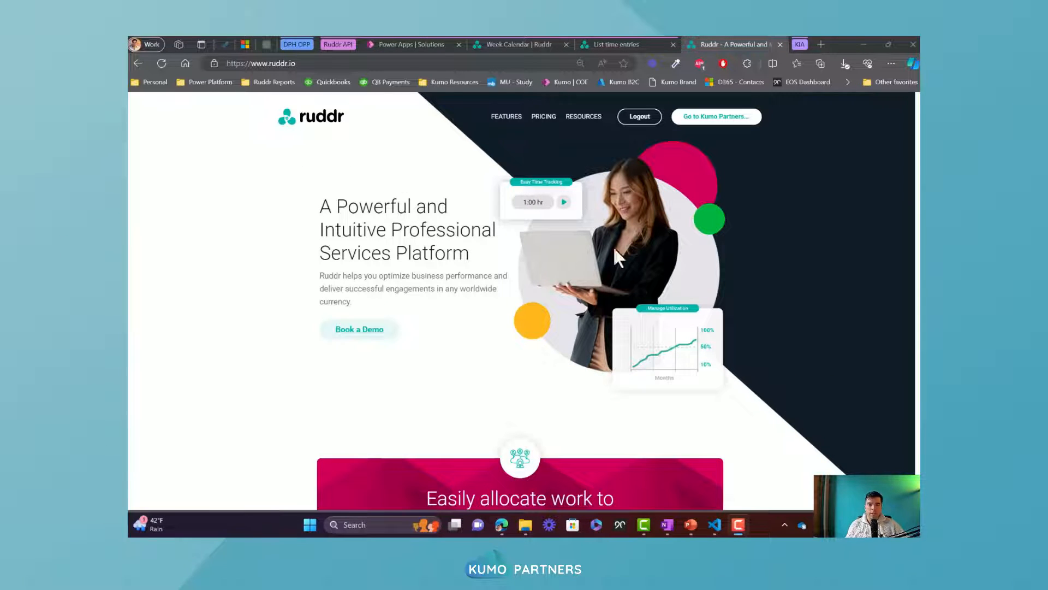
Switch to Power Apps and create a solution named Ruddr Dataflow Solution with Kumo Academy Publisher as its publisher
click(404, 45)
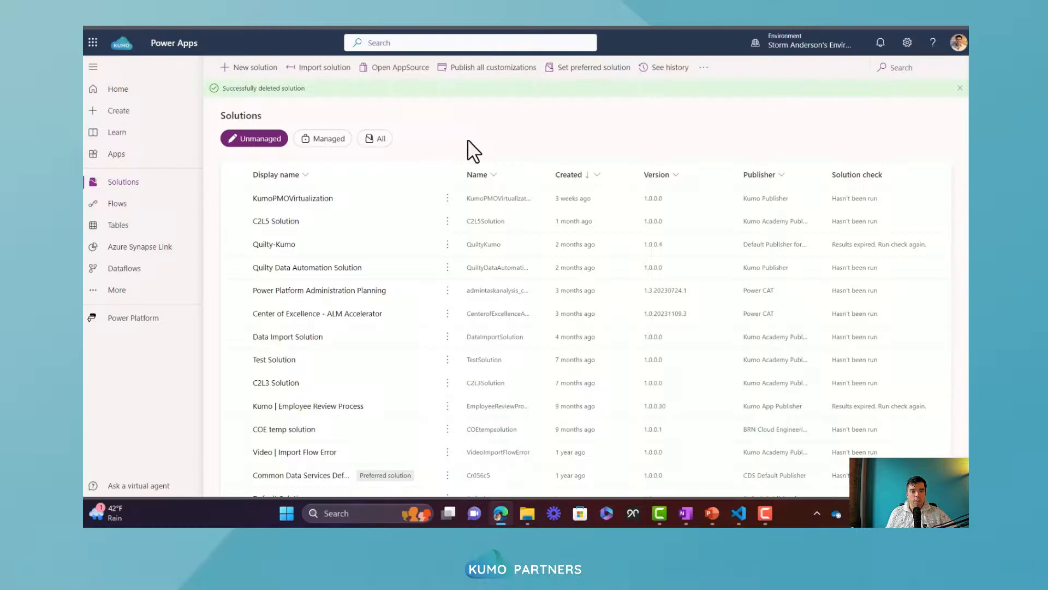
click(250, 68)
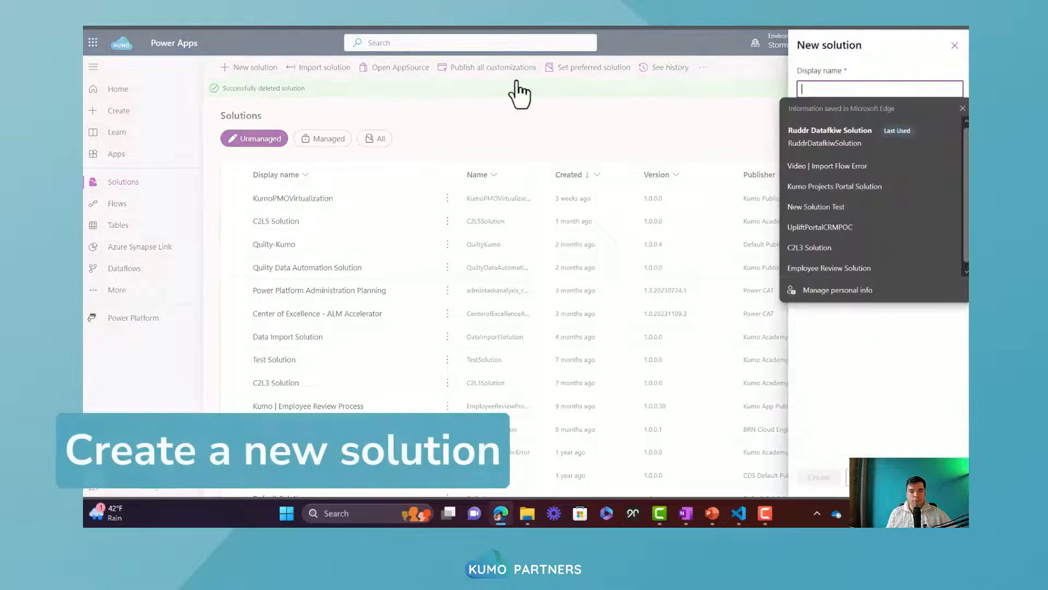
text(Ruddr)
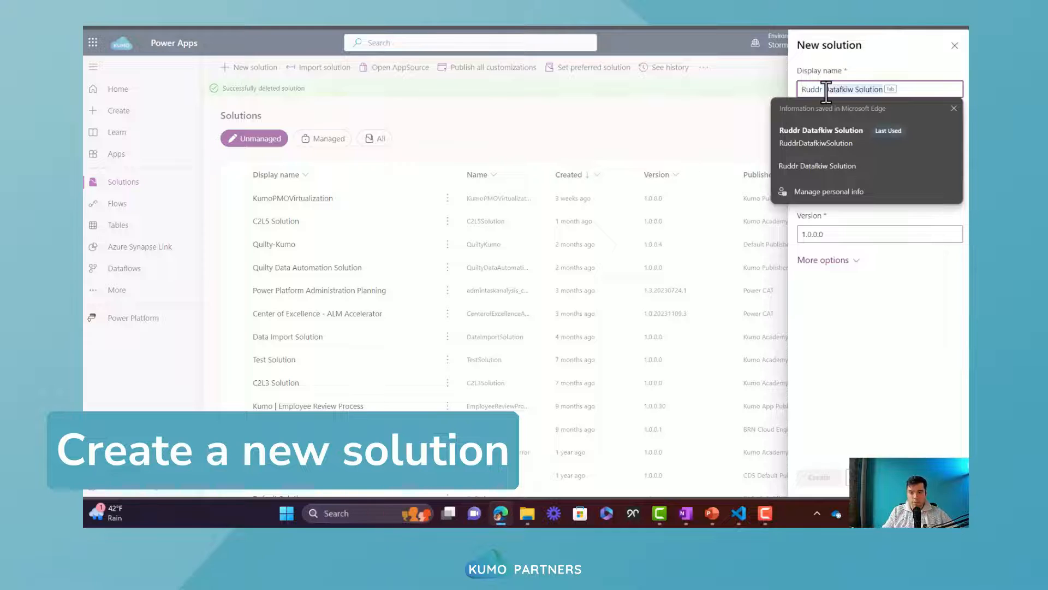
text( Datafl)
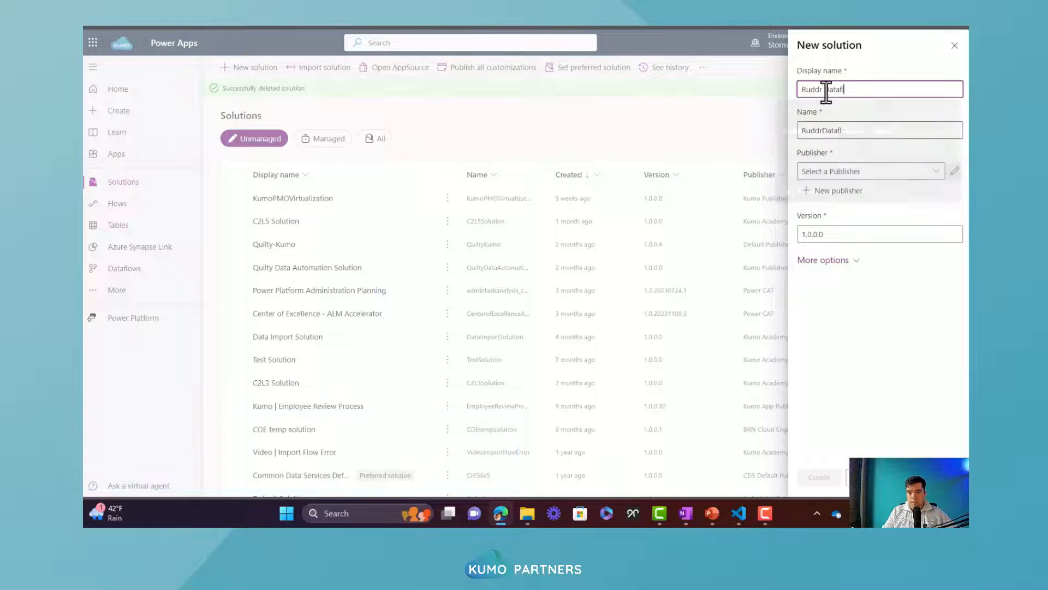
text(ow Solution)
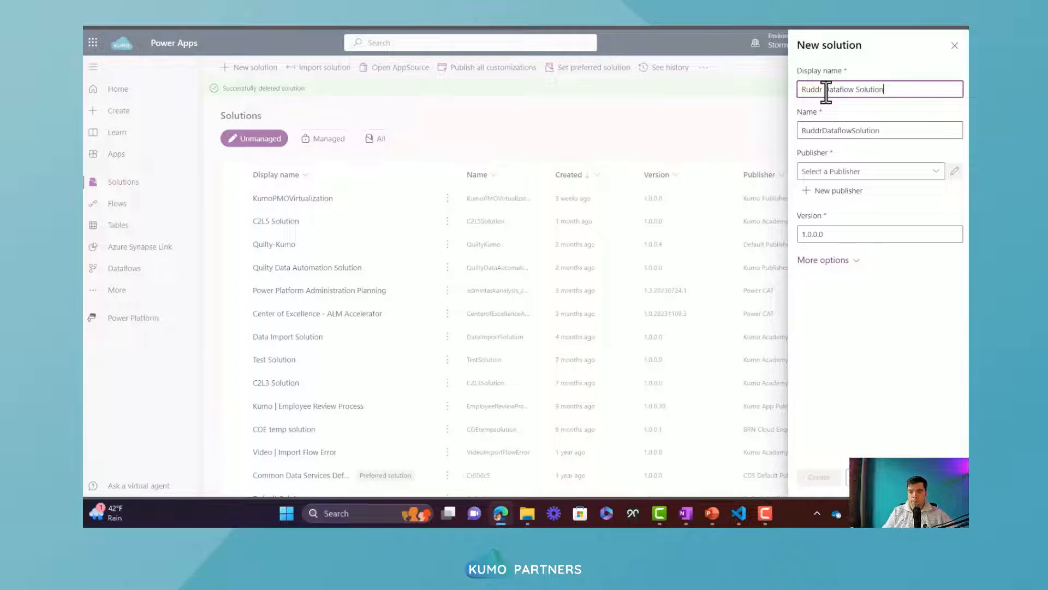
click(937, 173)
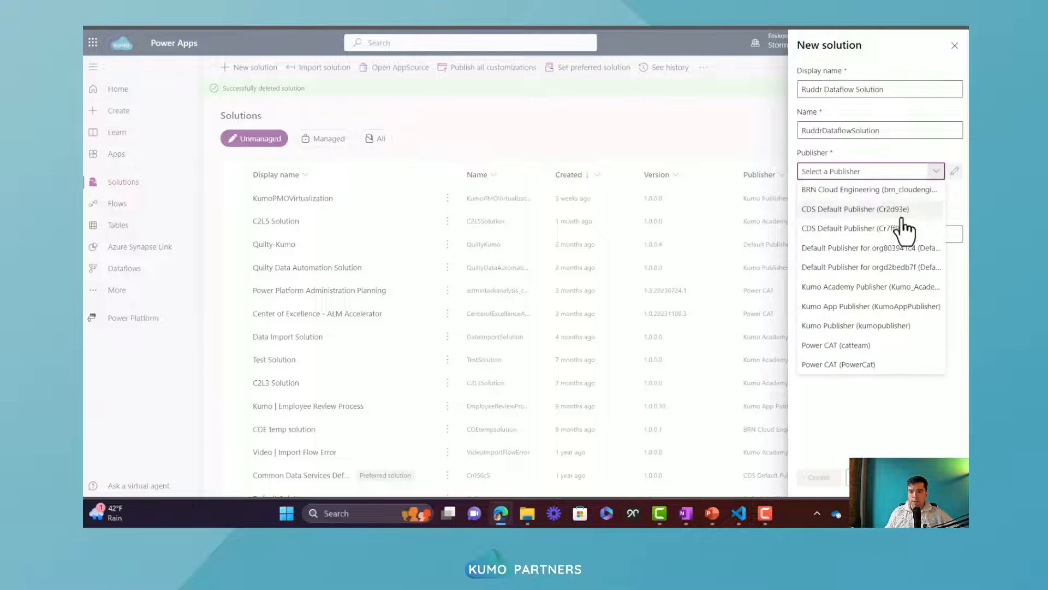
click(862, 288)
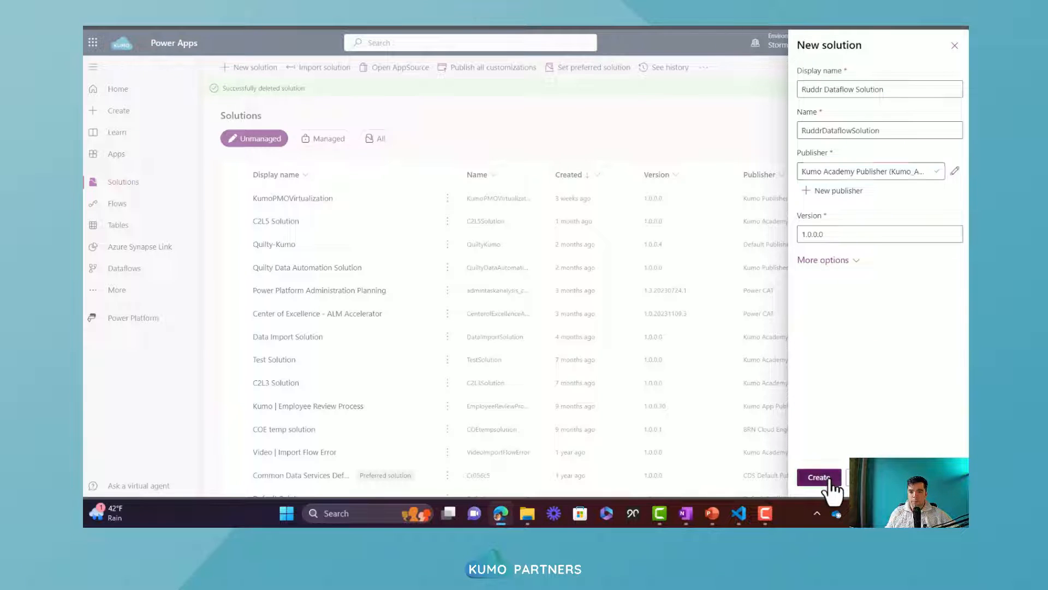
click(828, 478)
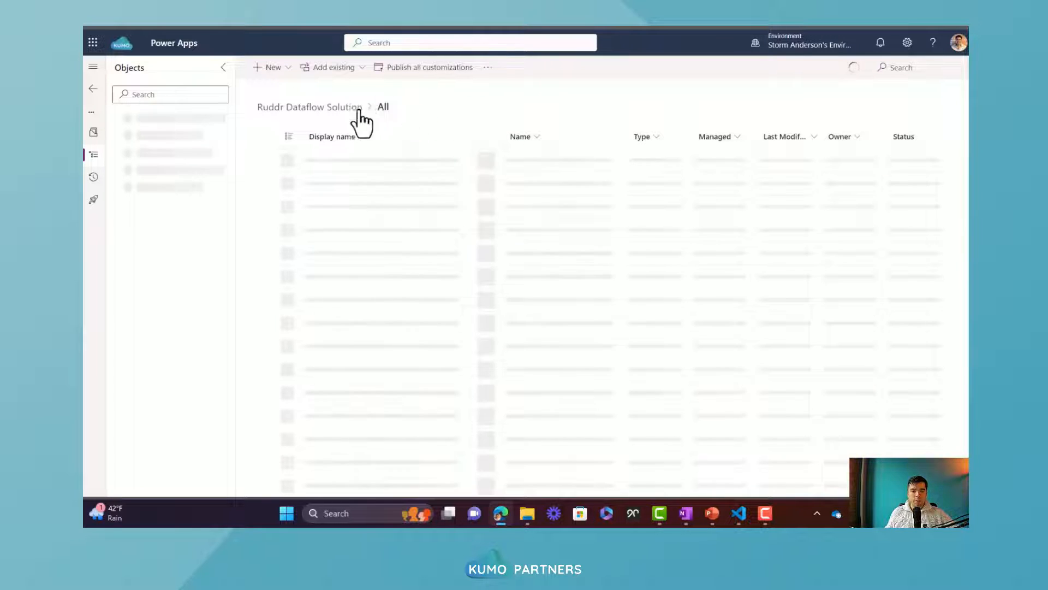
Create a new dataflow named Ruddr API Dataflow from within the solution
click(275, 80)
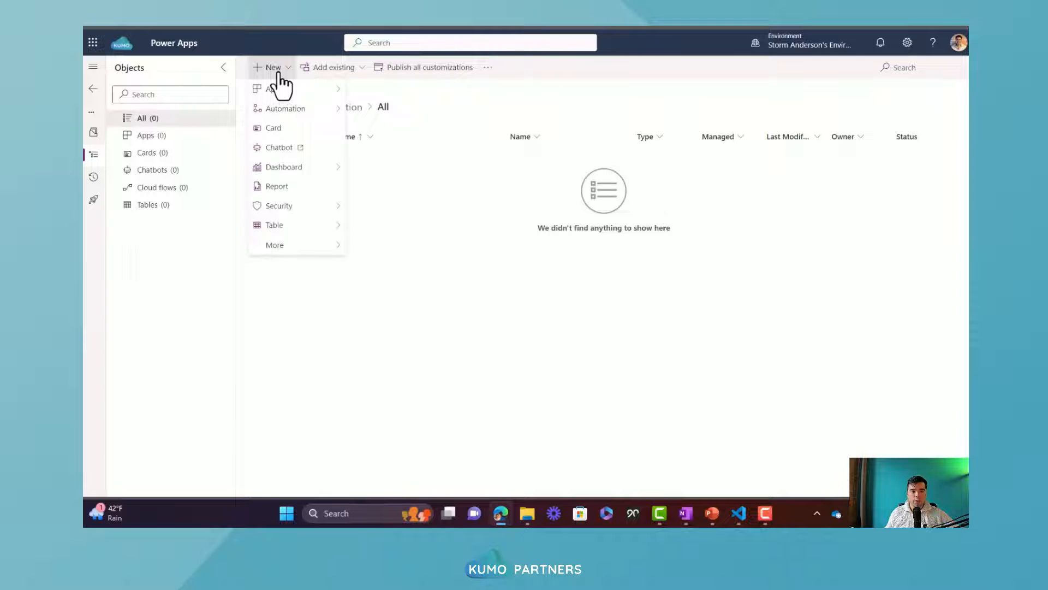
mouse_move(295, 110)
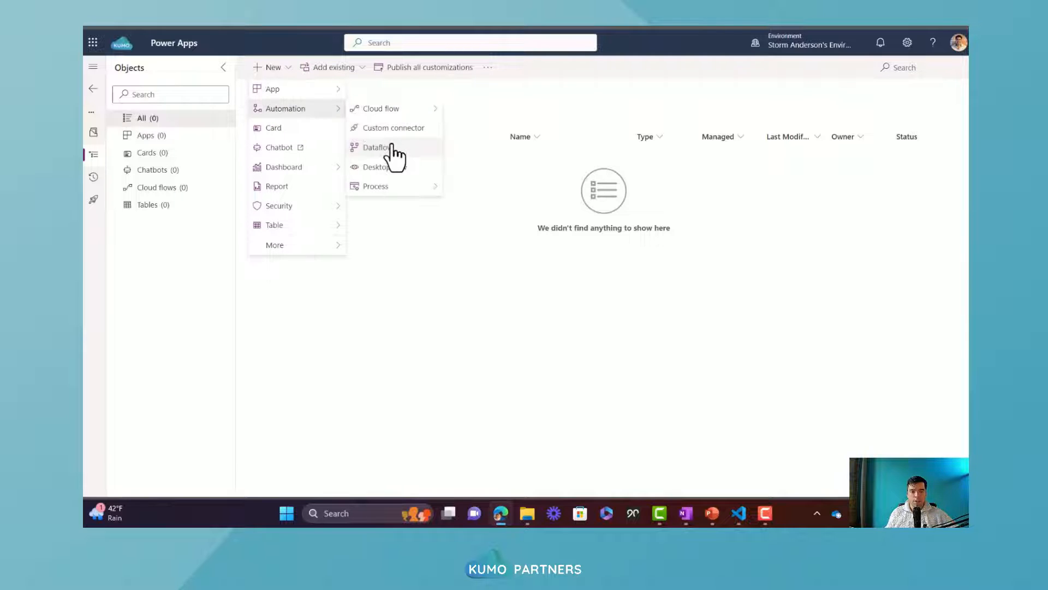
click(420, 150)
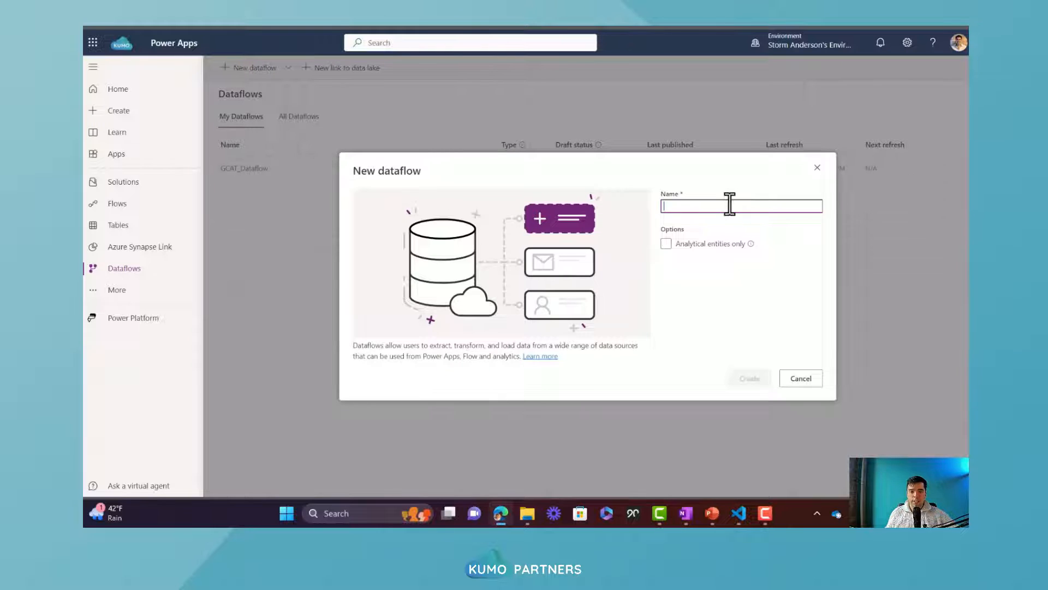
click(730, 205)
click(730, 203)
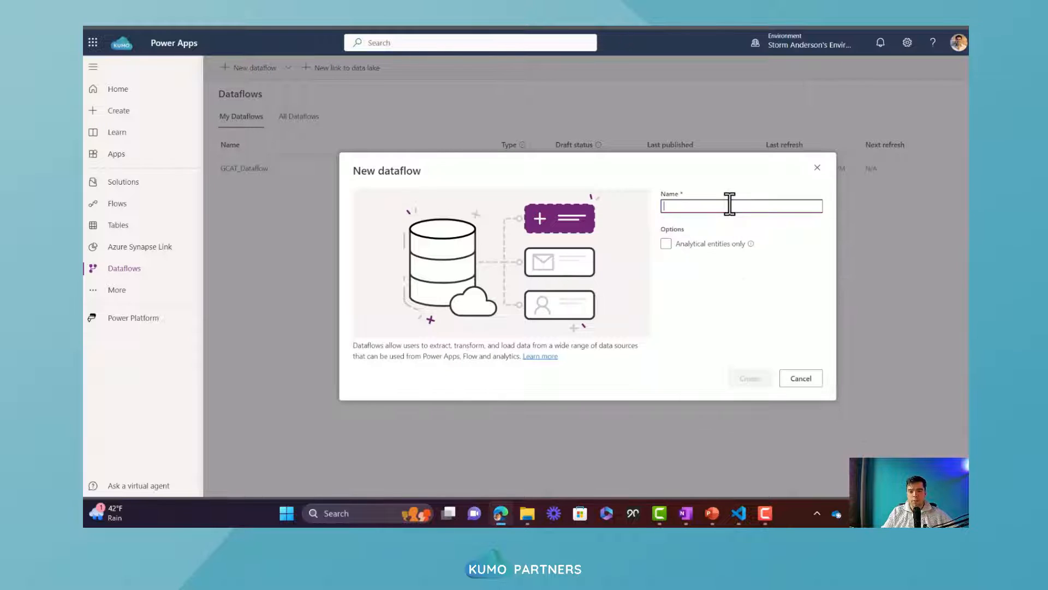
text(Ruddr API D)
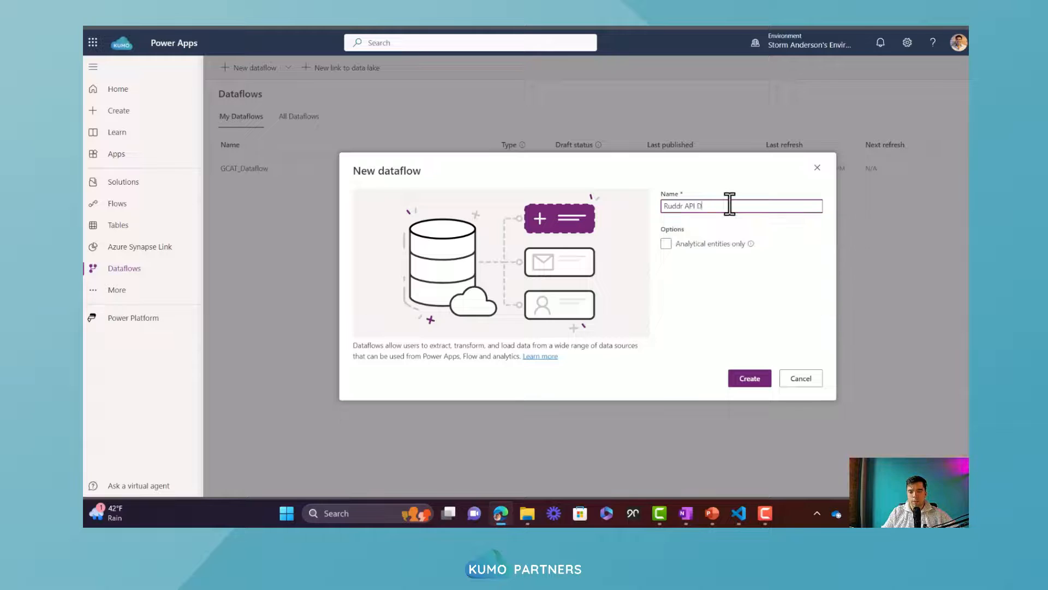
text(ataflow)
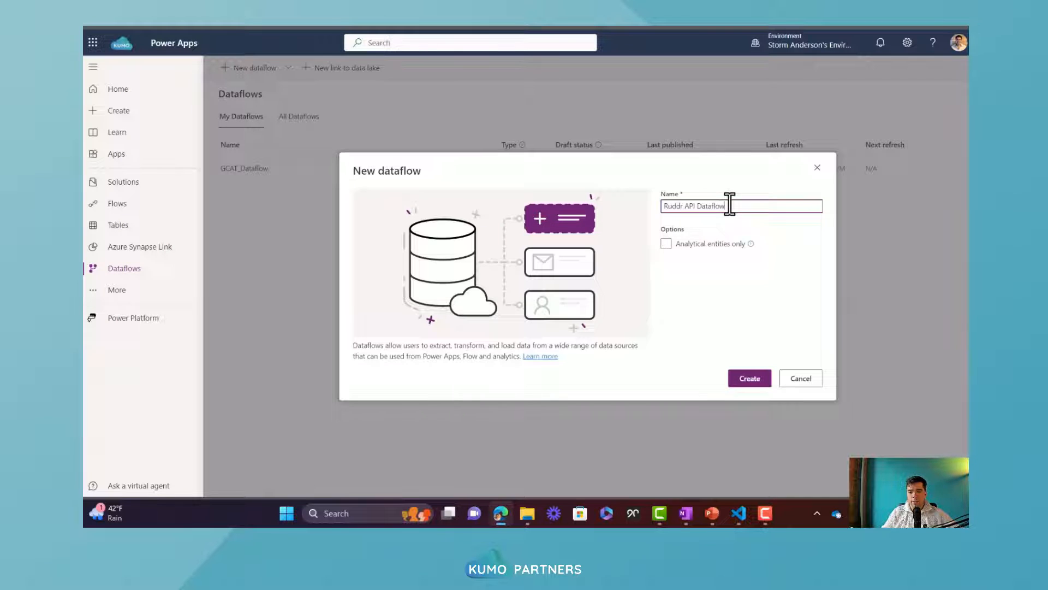
click(756, 382)
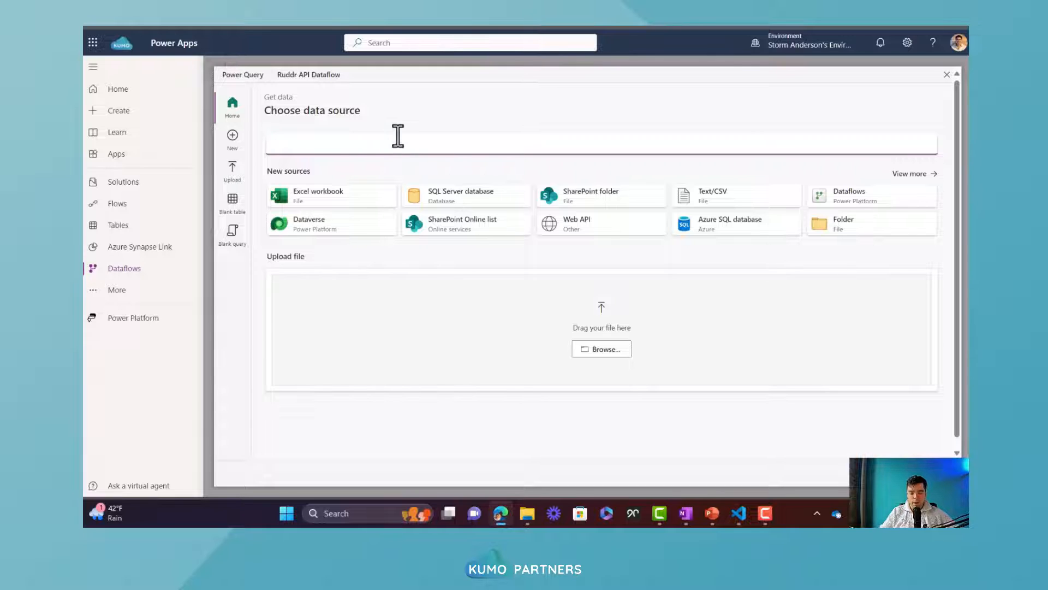
text(blank)
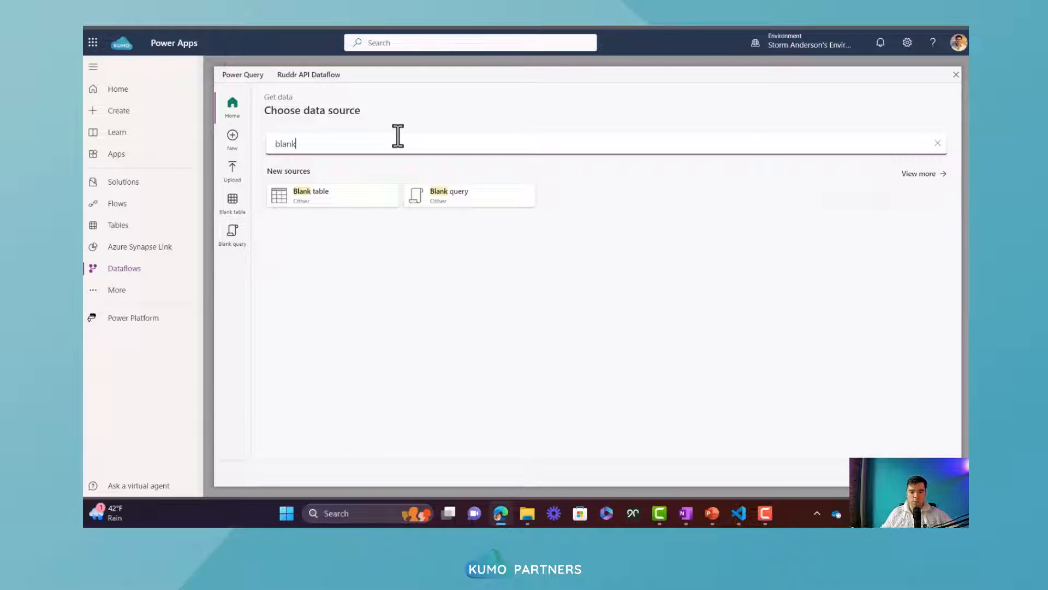
click(455, 198)
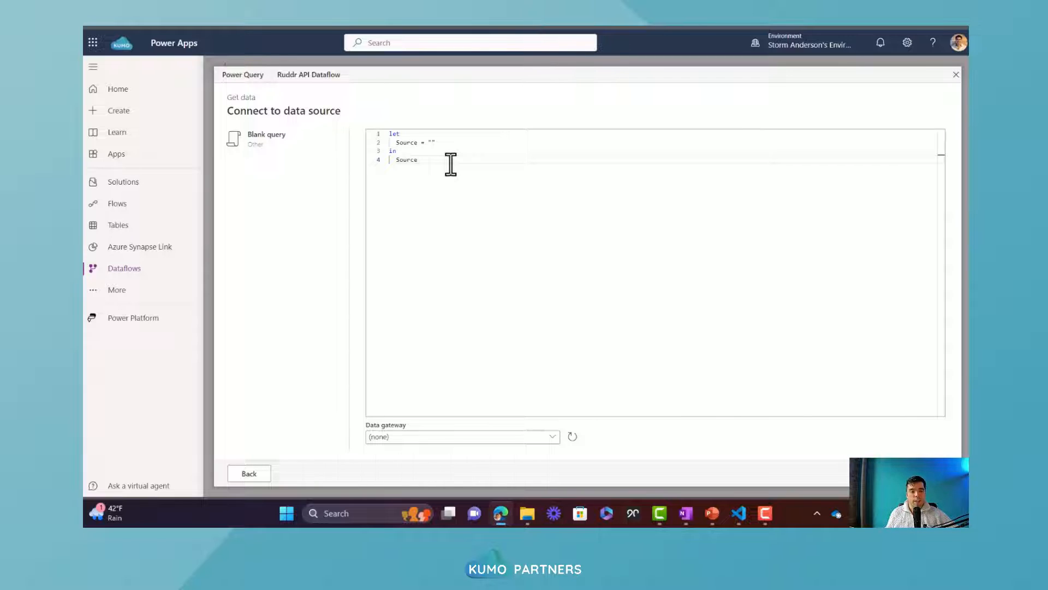
click(451, 163)
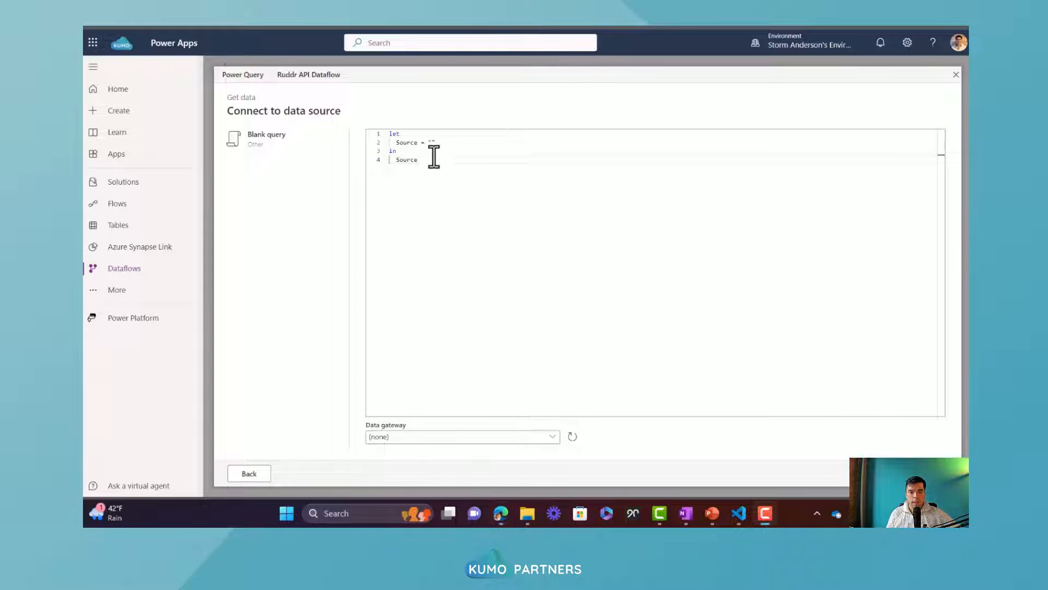
drag(433, 159, 362, 129)
text(let     Source = Web.Contents("https://www.ruddr.io/api/workspace/time-entries") in     Source)
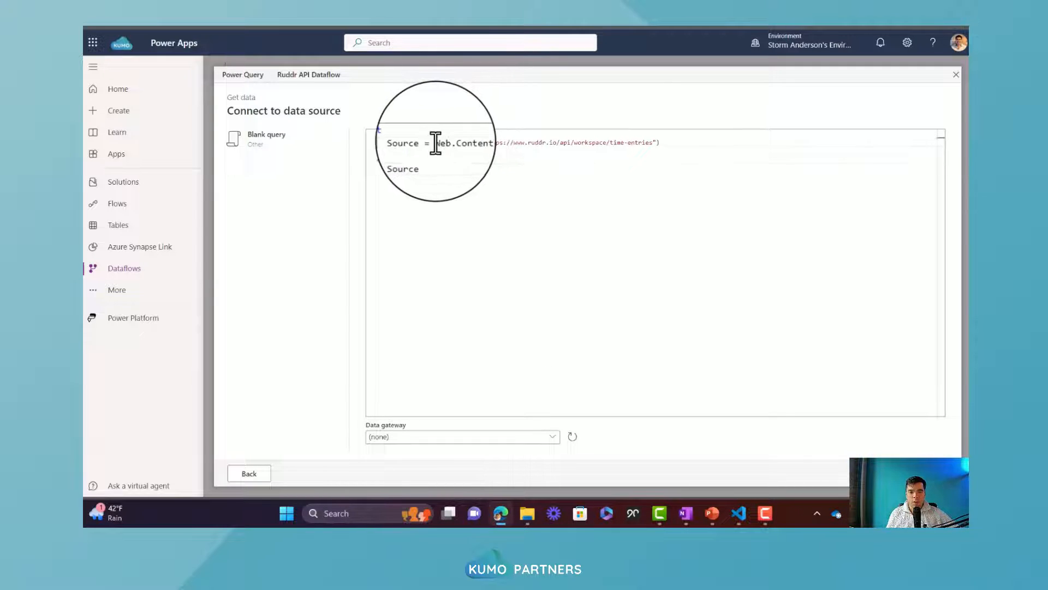
drag(435, 143, 672, 145)
click(671, 145)
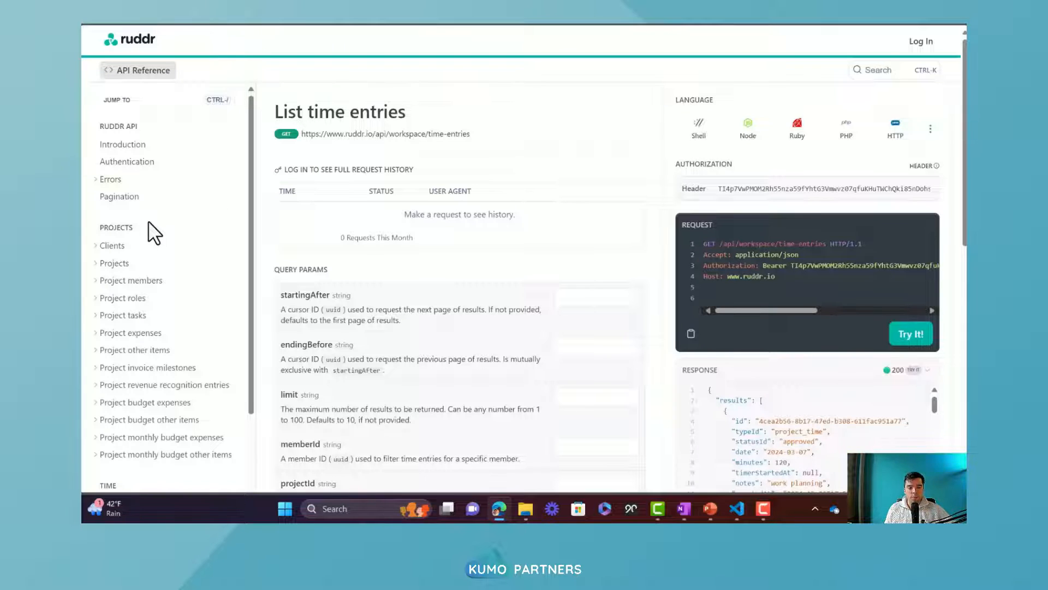
Look up the List time entries endpoint and its request URL in the Ruddr API reference
scroll(147, 221, down, 3)
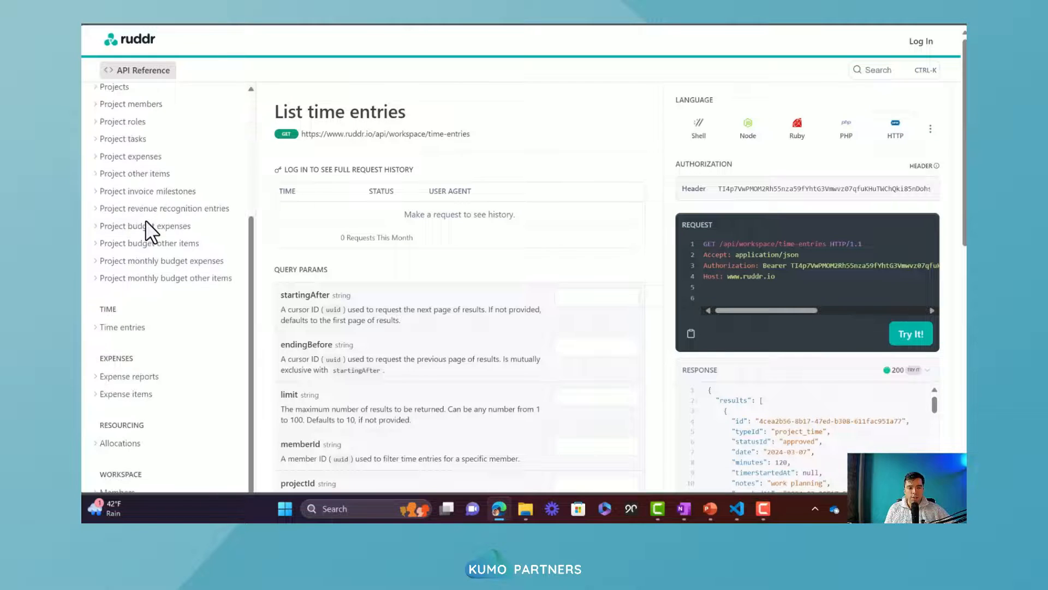
click(107, 330)
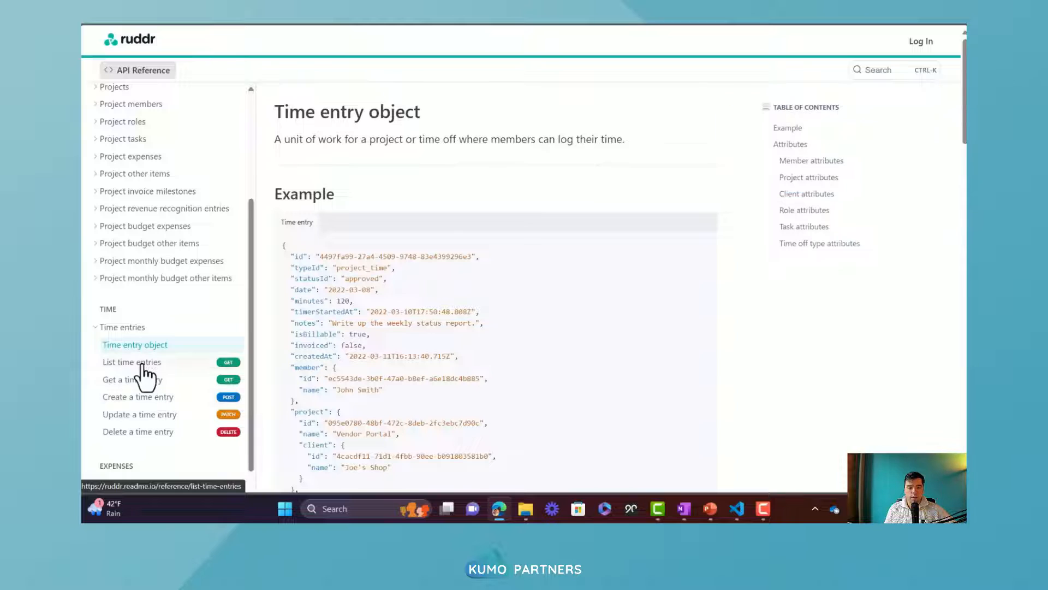
click(126, 365)
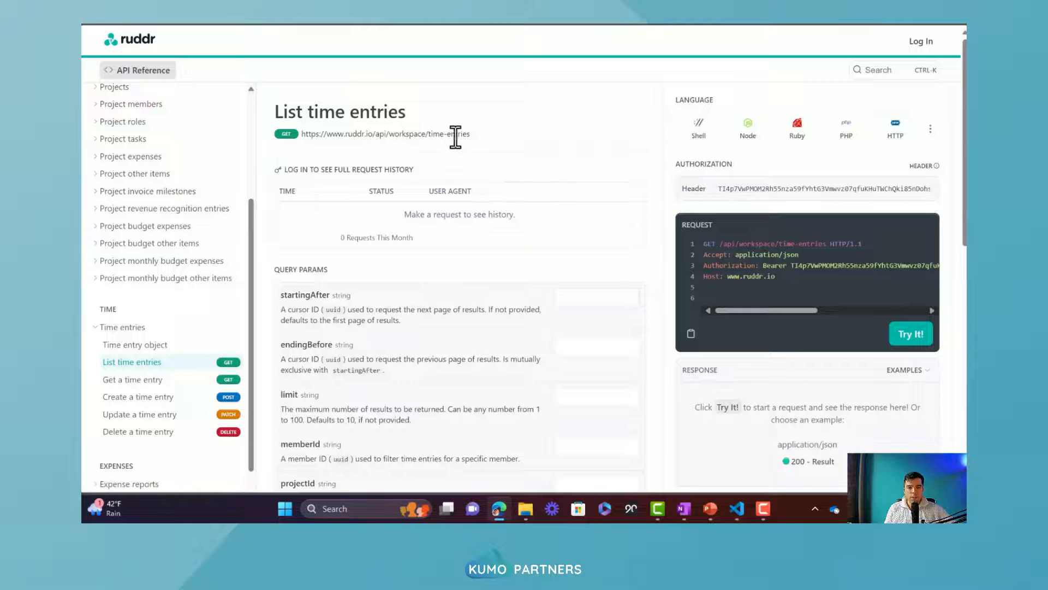
drag(470, 134, 303, 147)
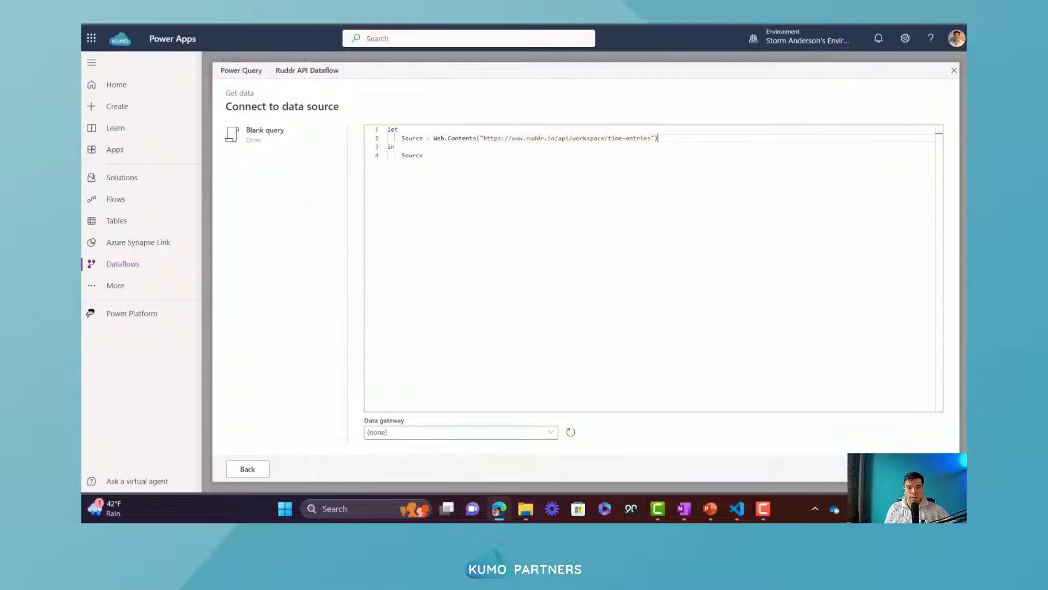
Return to the dataflow query, load it in the query editor and connect to the Ruddr web source with Anonymous authentication
click(671, 143)
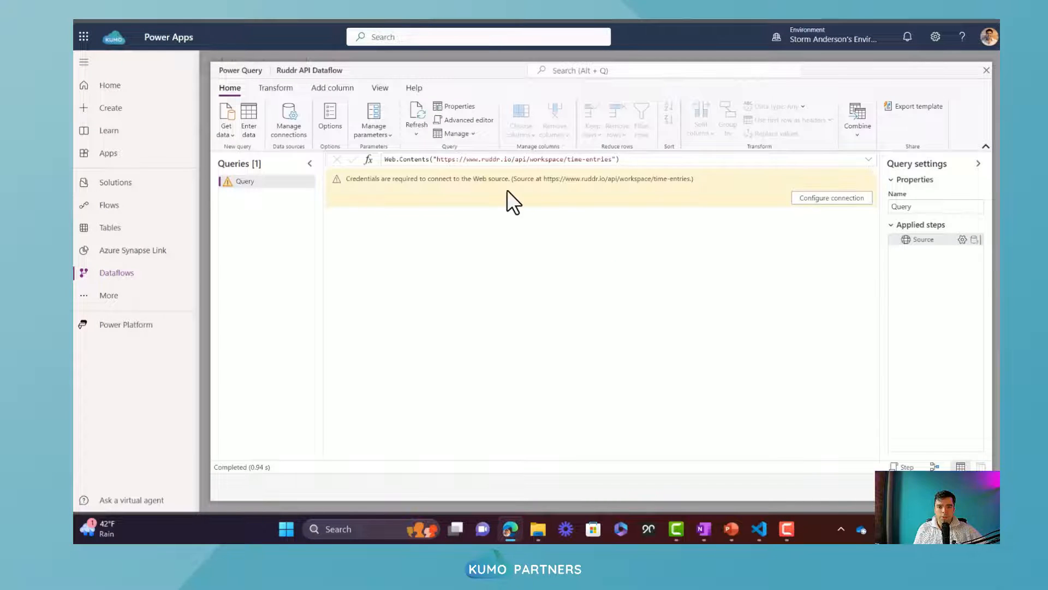
click(825, 199)
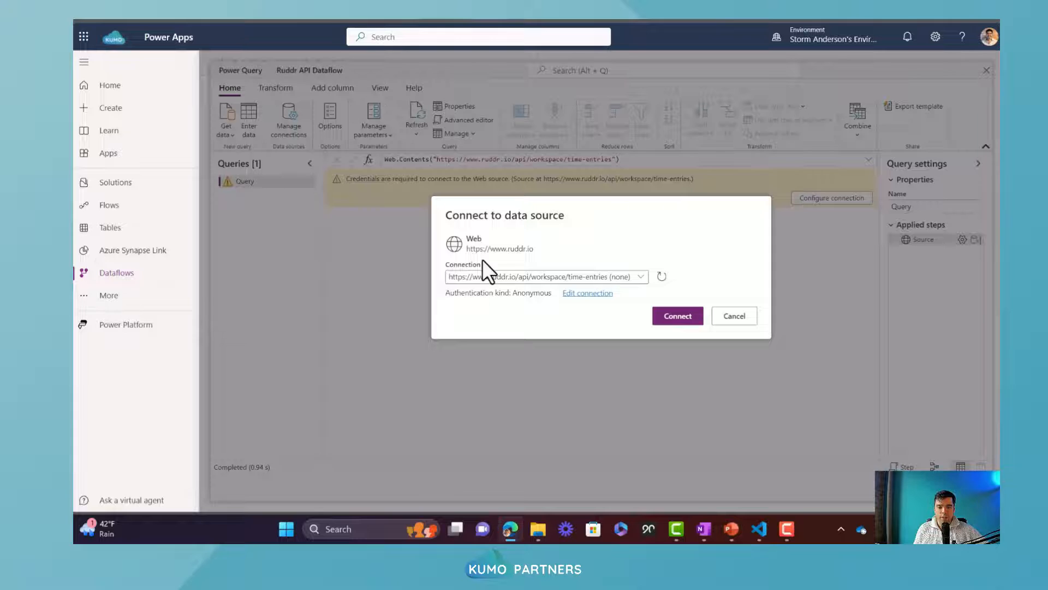
click(594, 293)
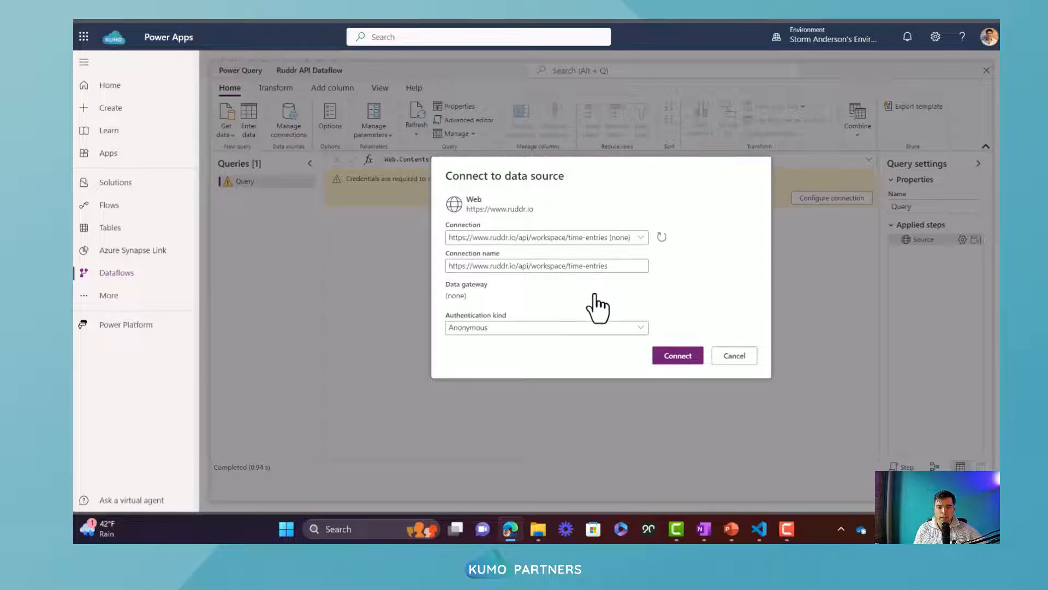
click(679, 356)
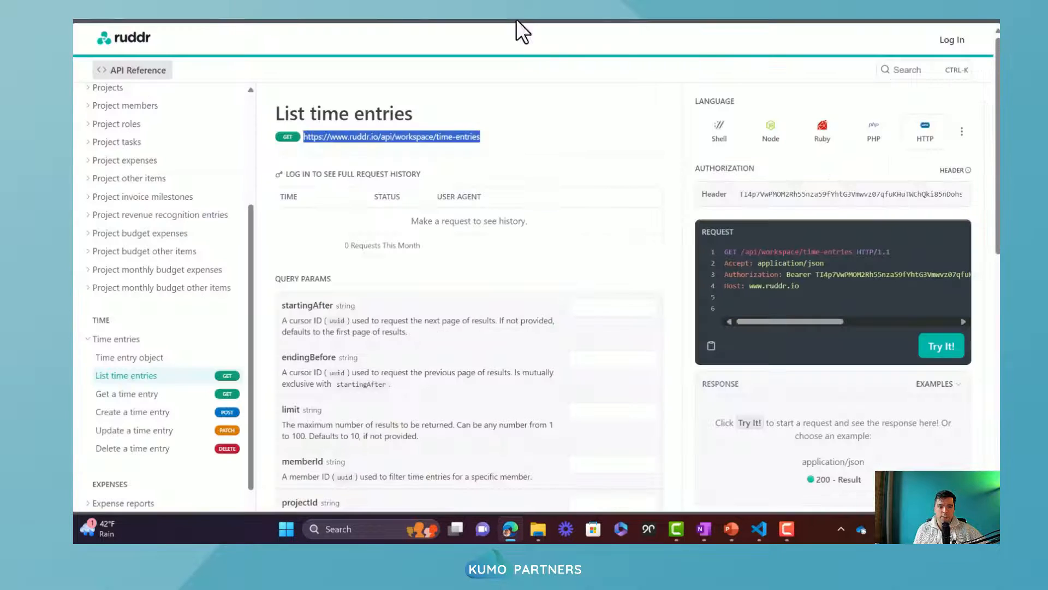
Examine the authentication page of the Ruddr API reference for the format of the bearer token authorization header
scroll(128, 212, up, 3)
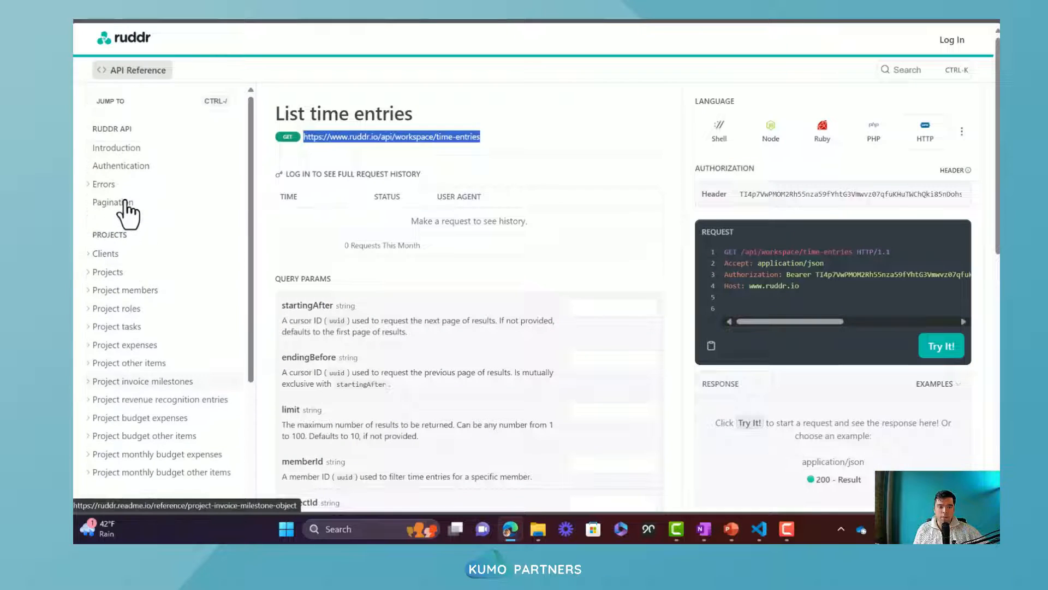
click(125, 167)
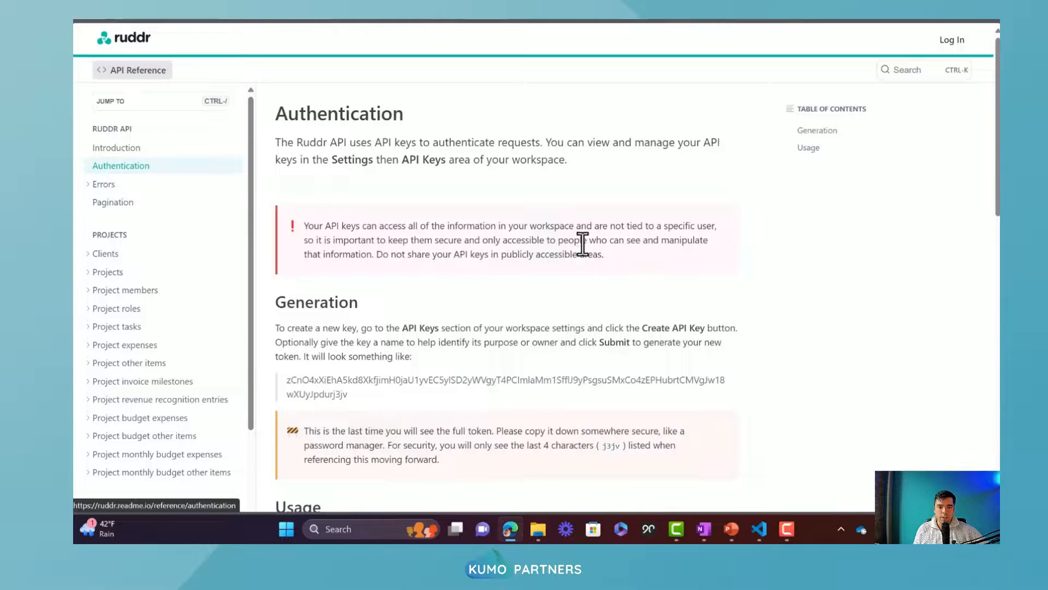
scroll(582, 241, down, 5)
scroll(523, 218, down, 4)
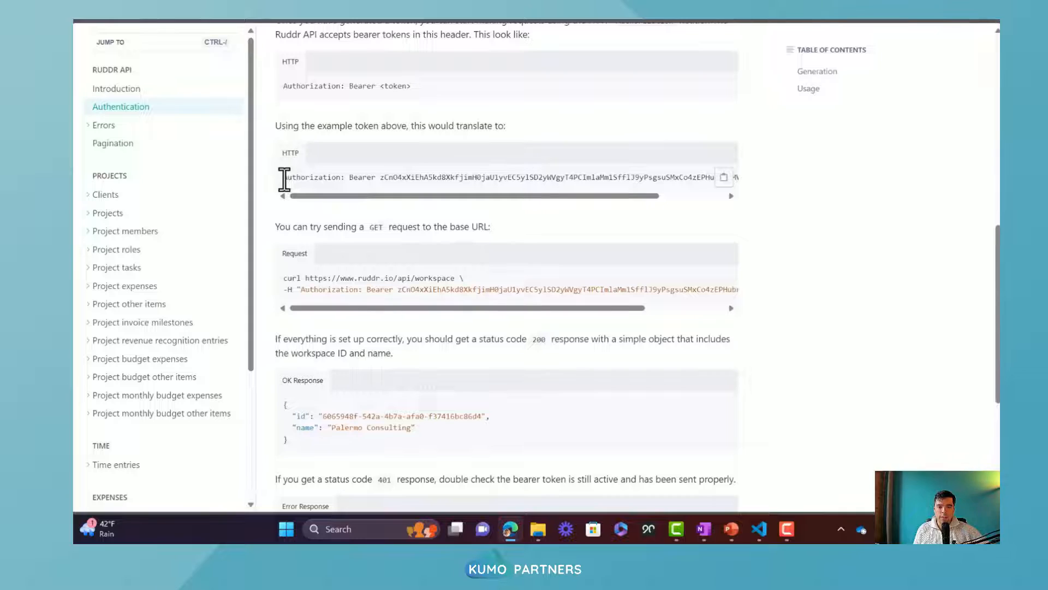
drag(283, 177, 581, 177)
click(348, 175)
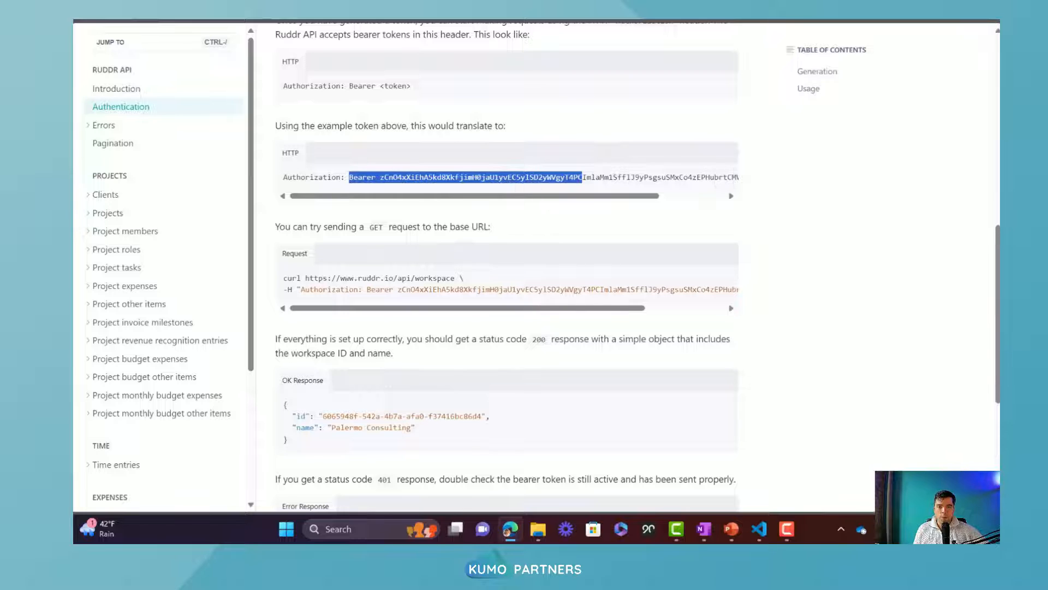
Switch to the Ruddr workspace and open the API keys page in its settings
key(ctrl+Tab)
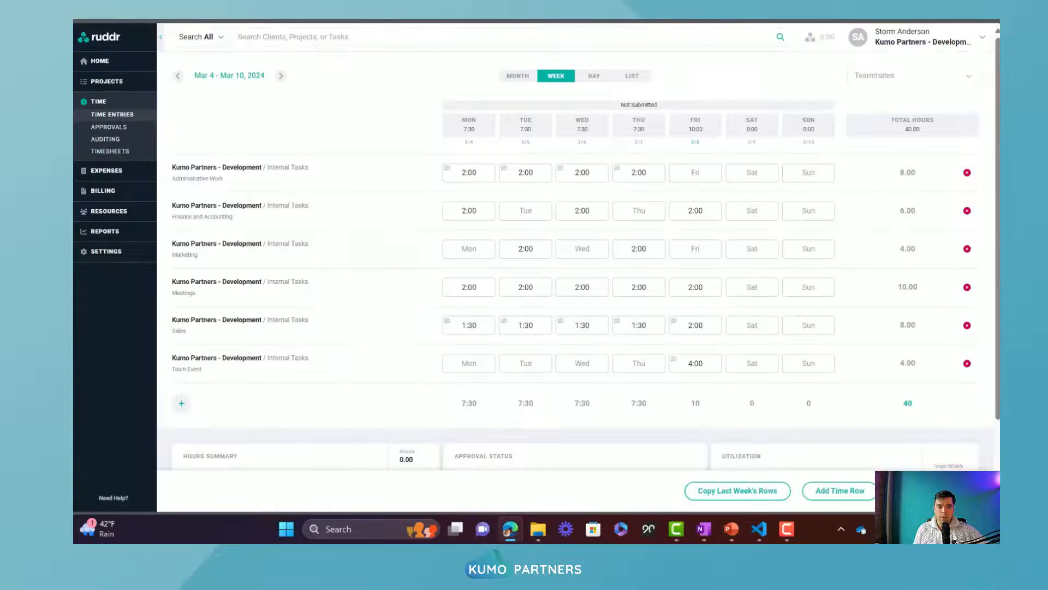
click(113, 253)
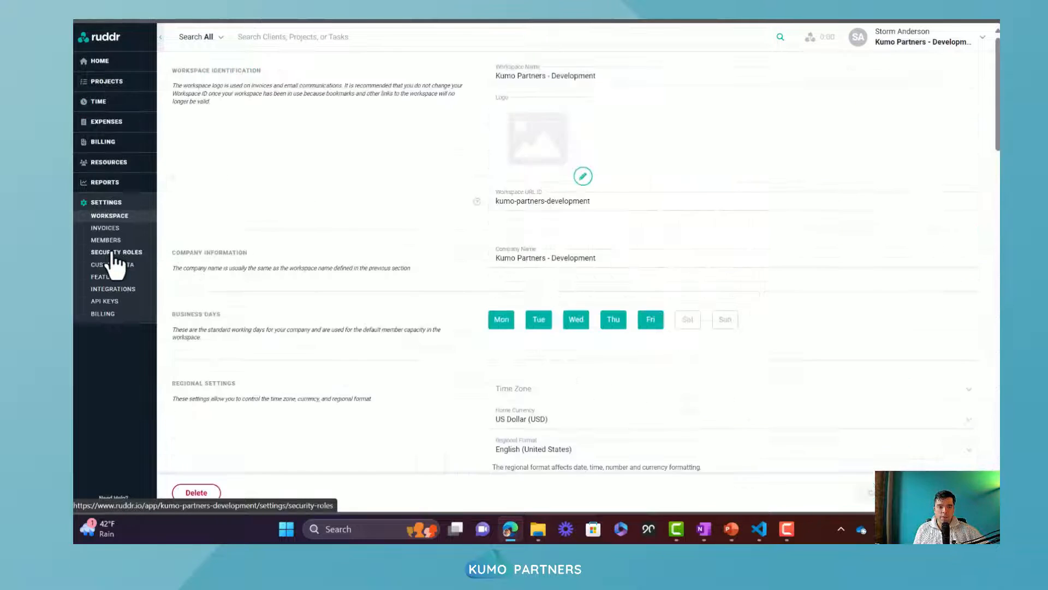
click(105, 302)
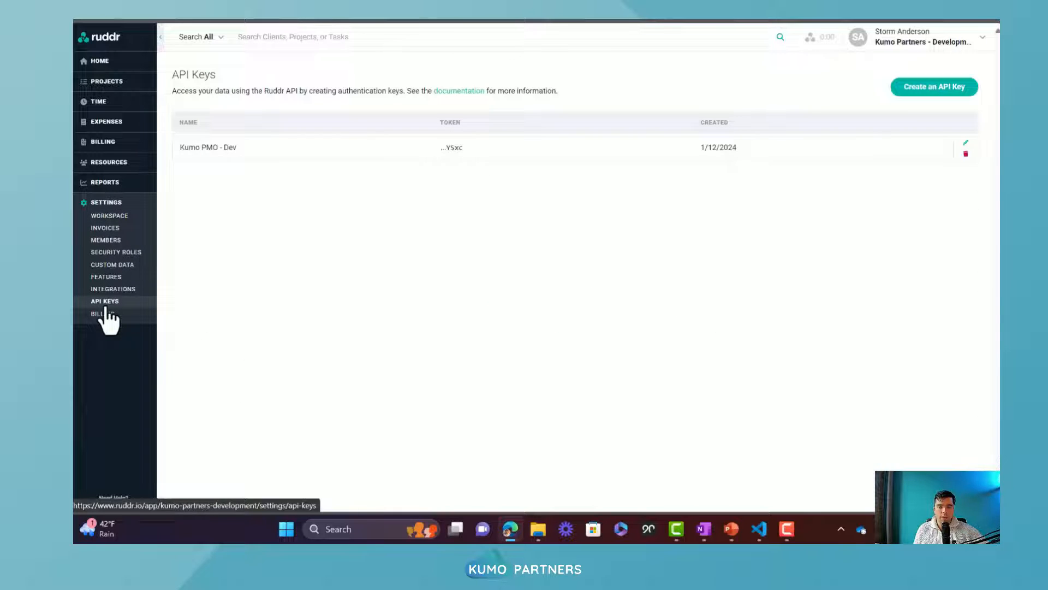
Create an API key labelled with the owner's first name and "Demo Key", copy its new token and close the token dialog
click(913, 90)
text(Storm)
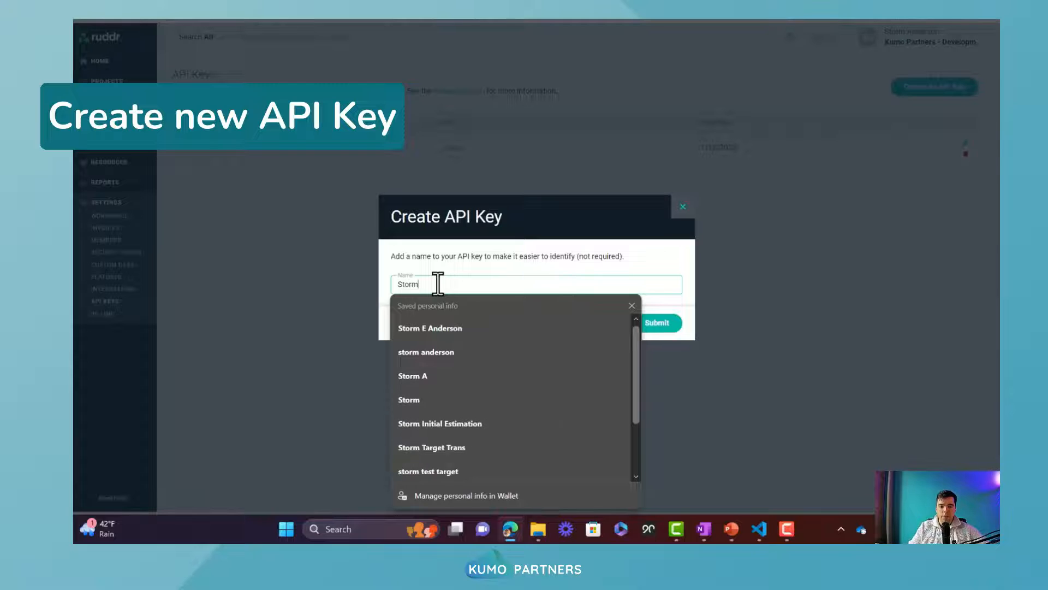
text( Dem)
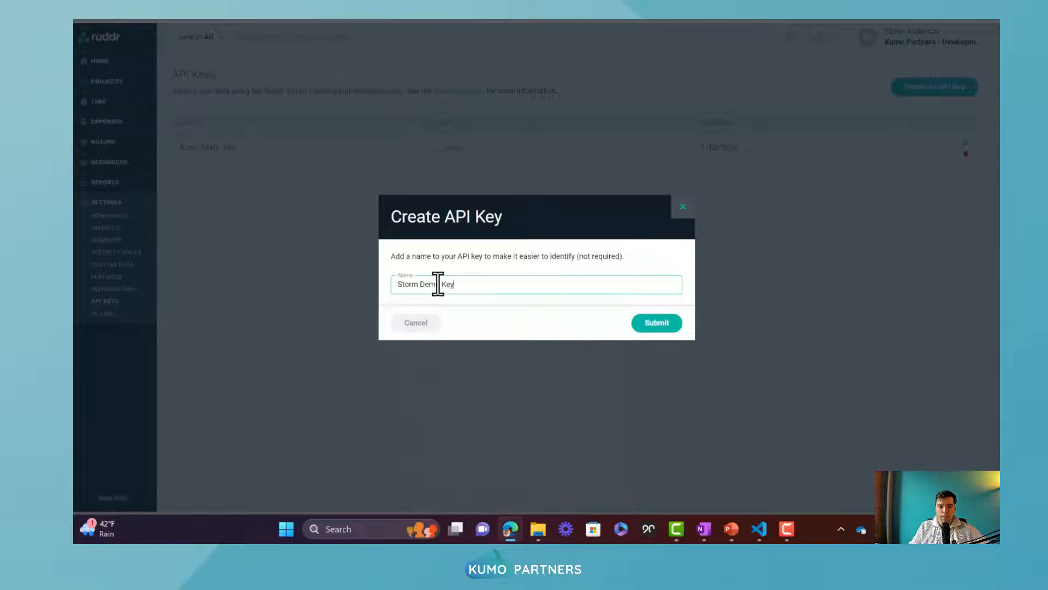
text(o Key)
click(657, 323)
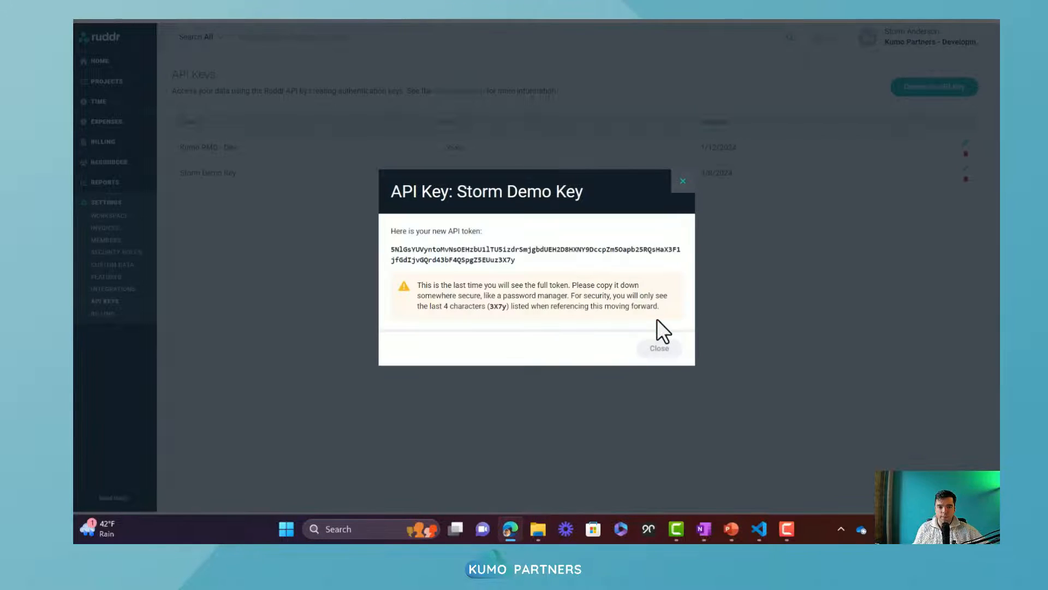
drag(517, 261, 385, 250)
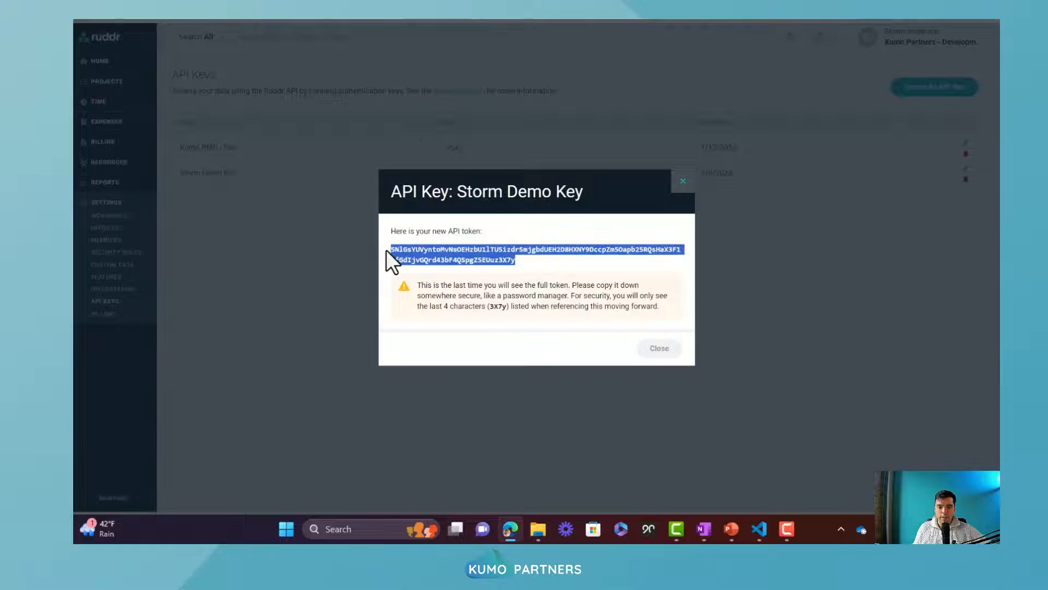
click(655, 352)
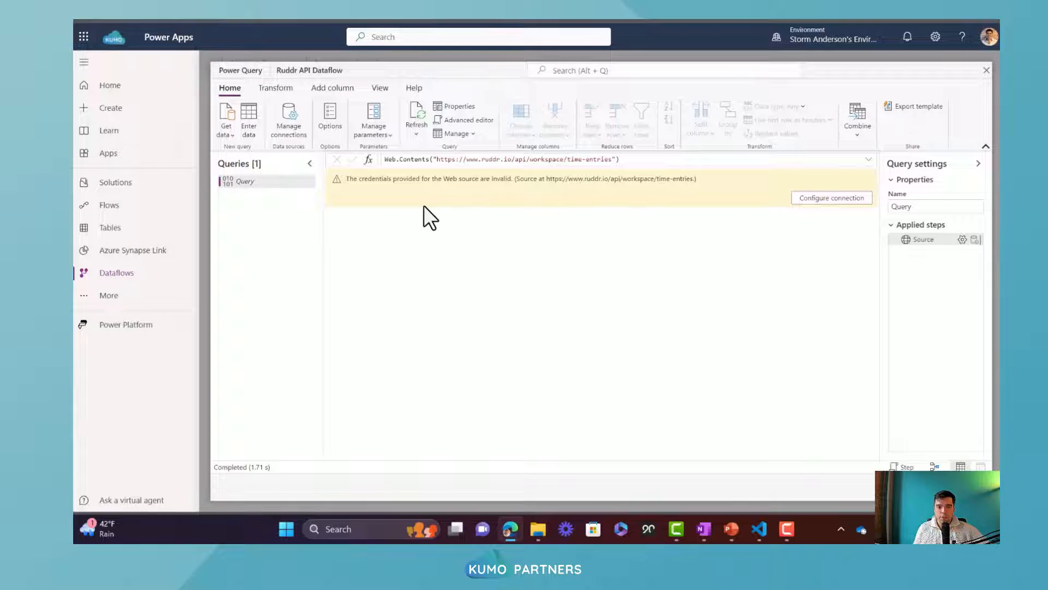
In the dataflow query's Advanced editor, insert a Header record above Source with Accept "application/json" and an empty Authorization value
click(457, 119)
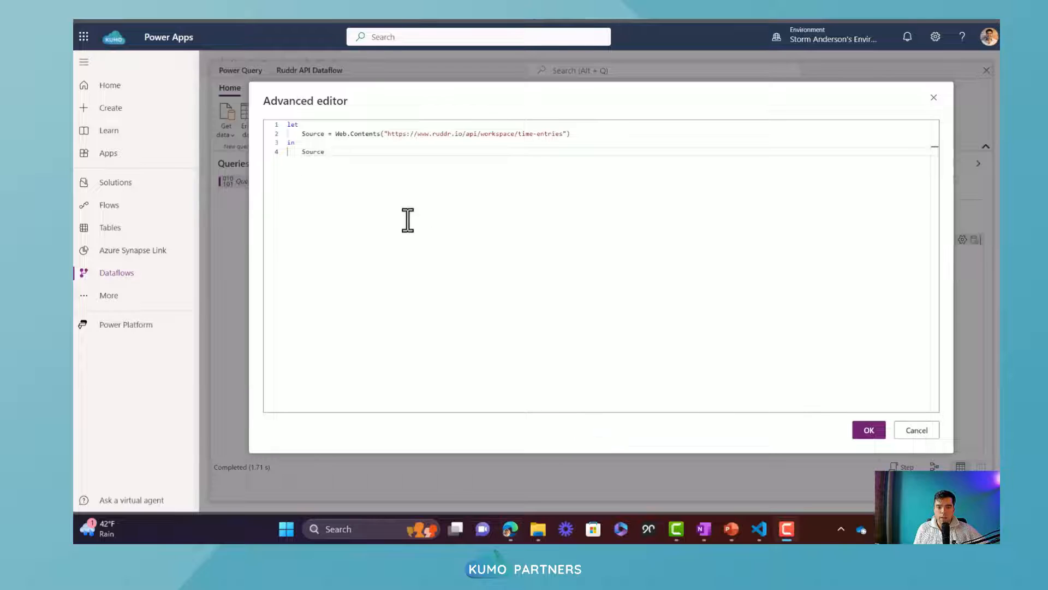
click(315, 125)
key(Return)
text(Header = [#"Accept" = "application/json",#"Authorization" = ""],)
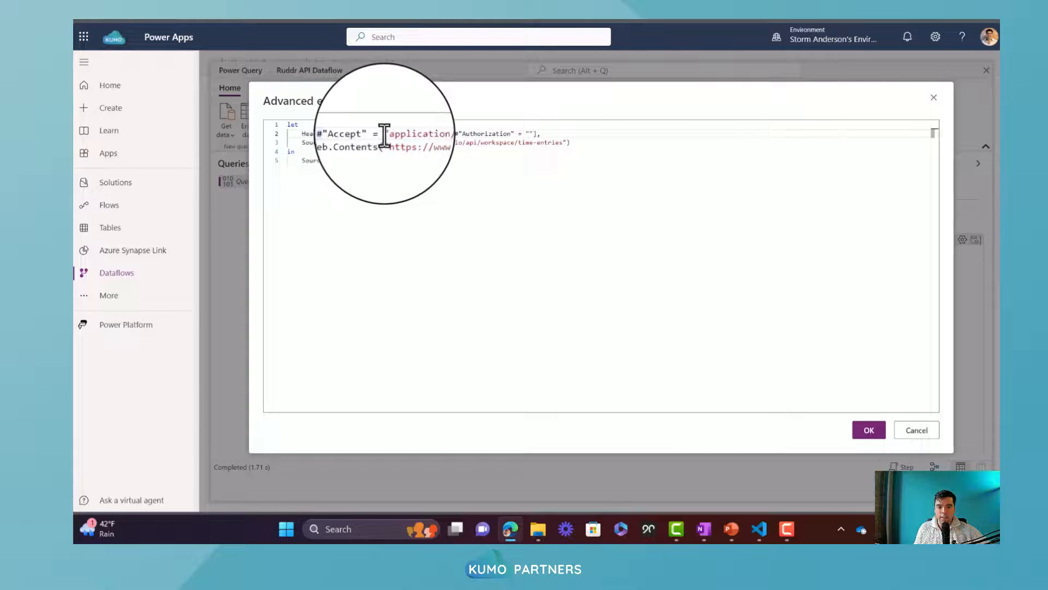
drag(384, 136, 451, 136)
click(451, 137)
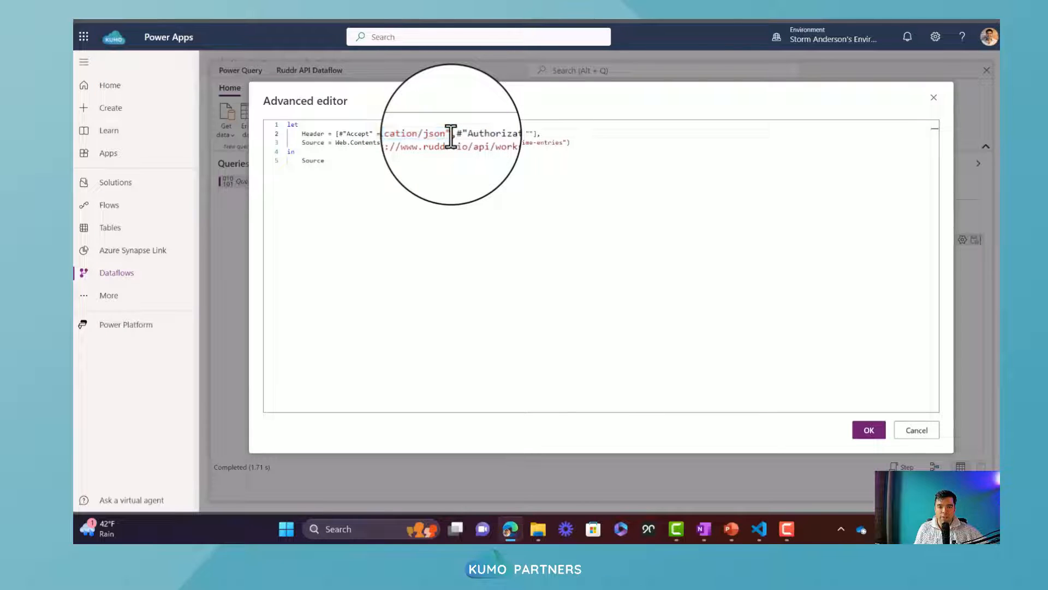
drag(455, 136, 533, 134)
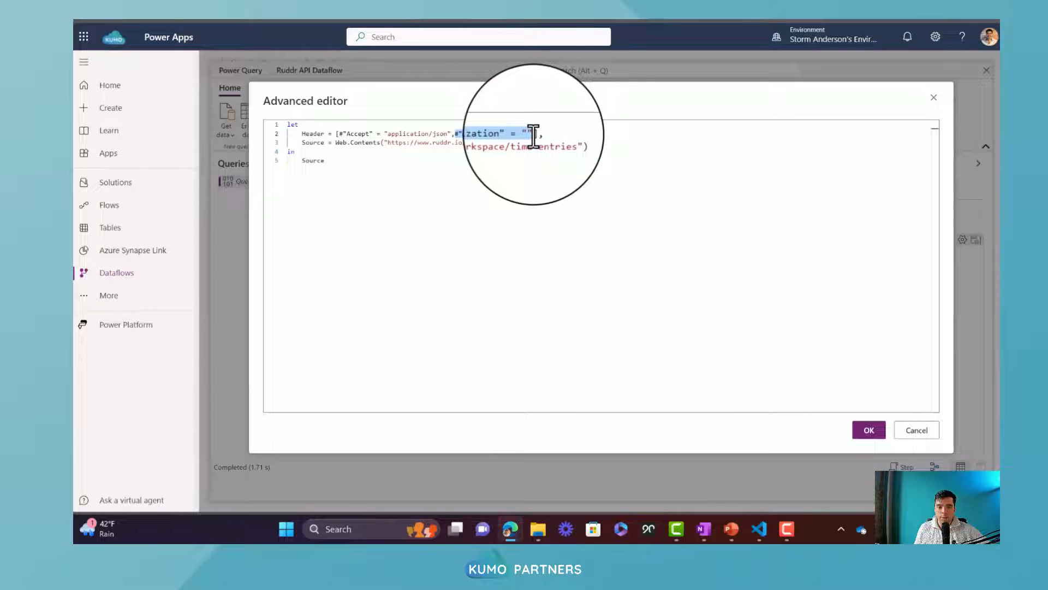
Fill the Authorization value in the Header record with "Bearer " followed by the copied API token
click(530, 134)
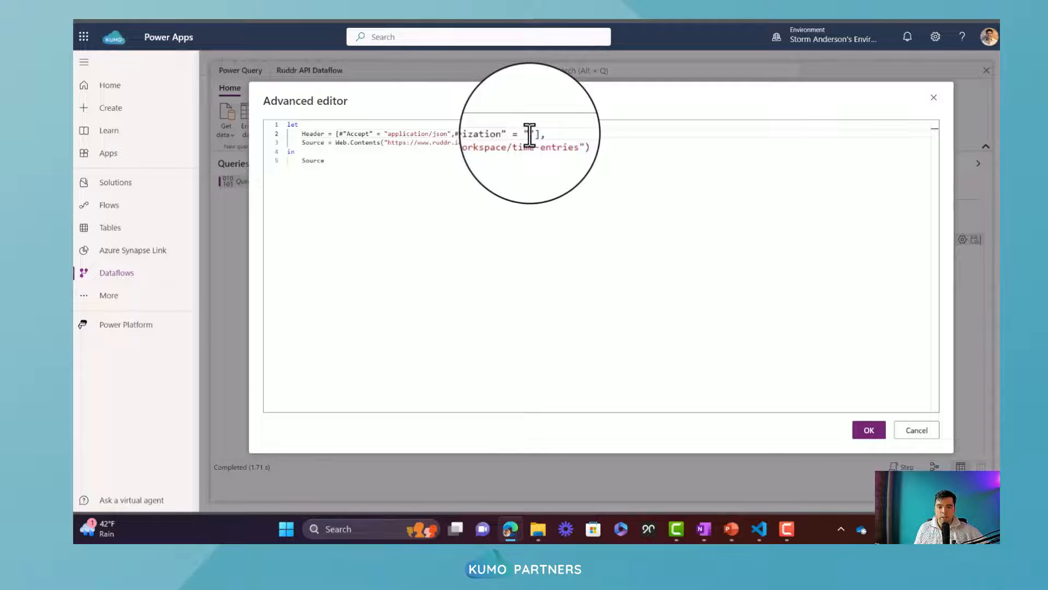
text(Bear)
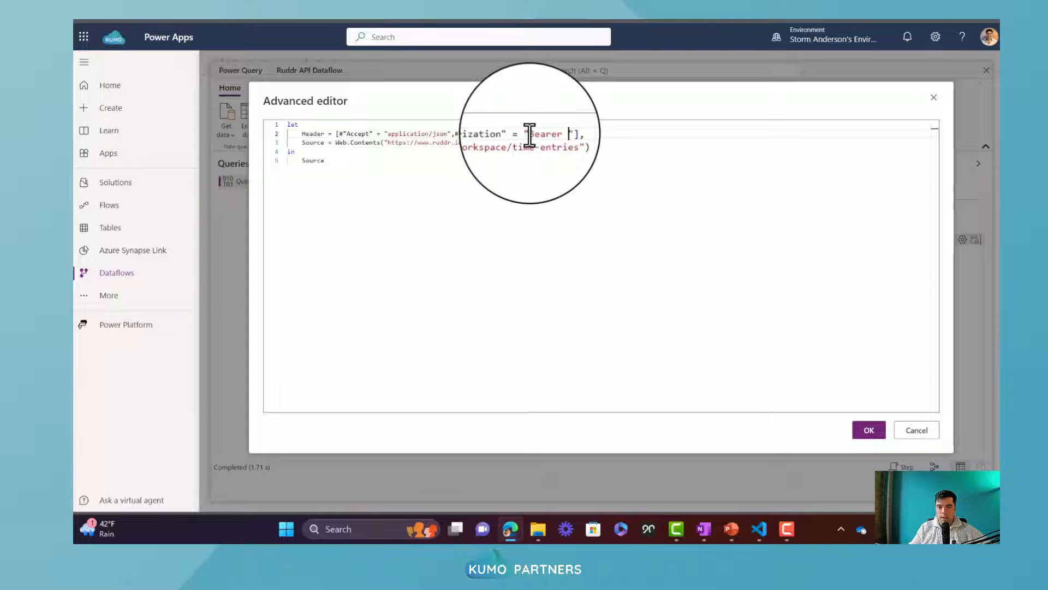
text(er)
key(super+v)
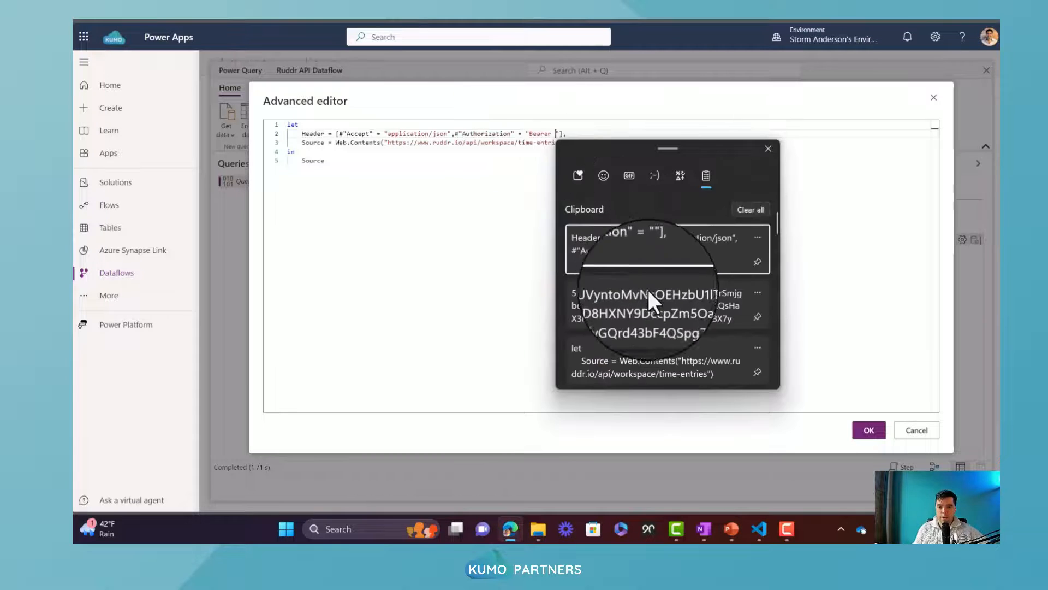
click(653, 300)
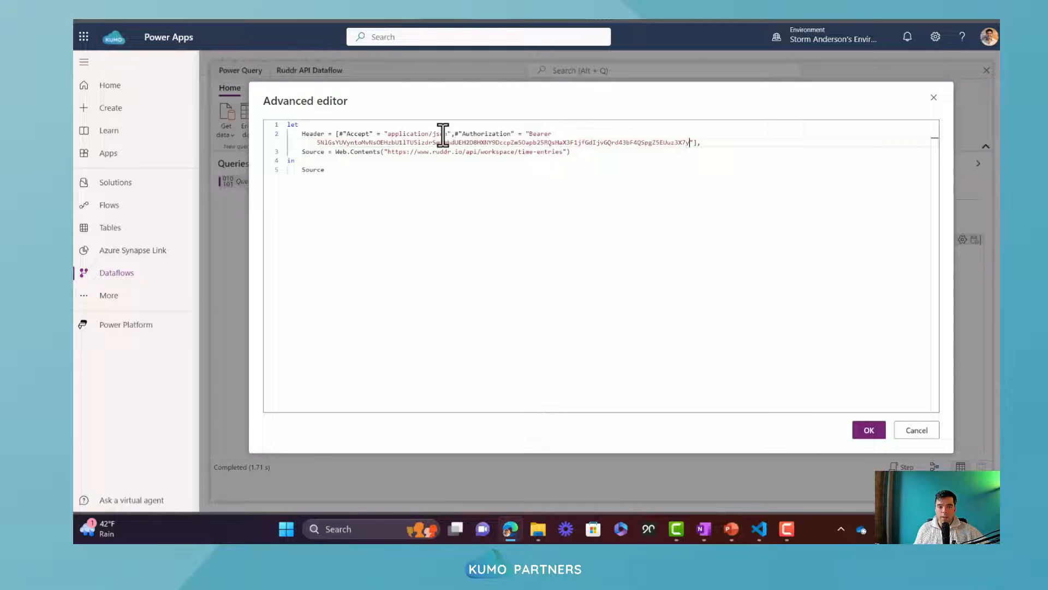
Add [Headers = Header] as the second argument of Web.Contents in the Source line and apply the query code
double_click(313, 135)
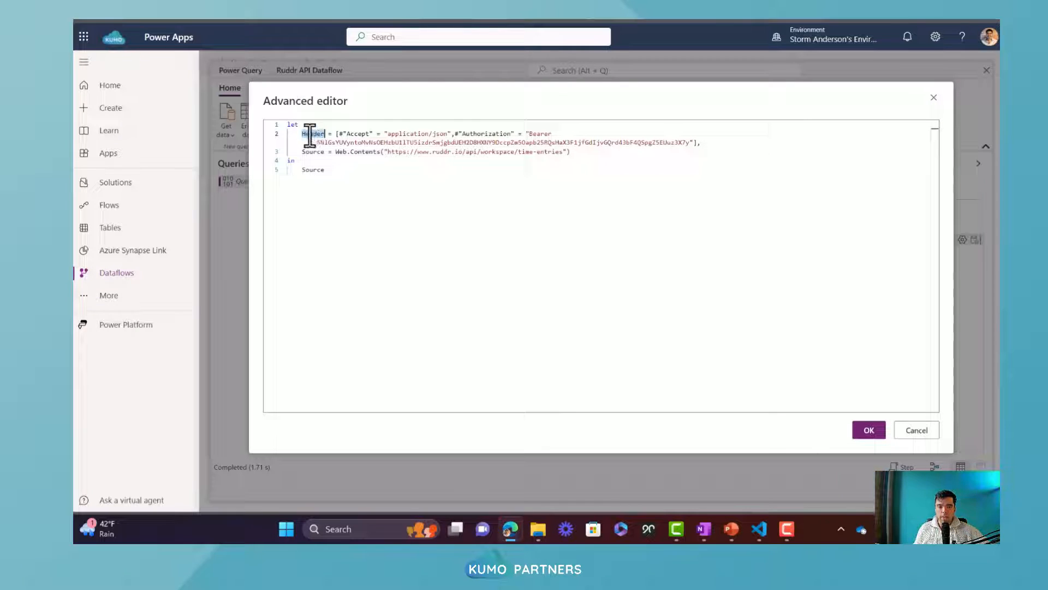
click(568, 153)
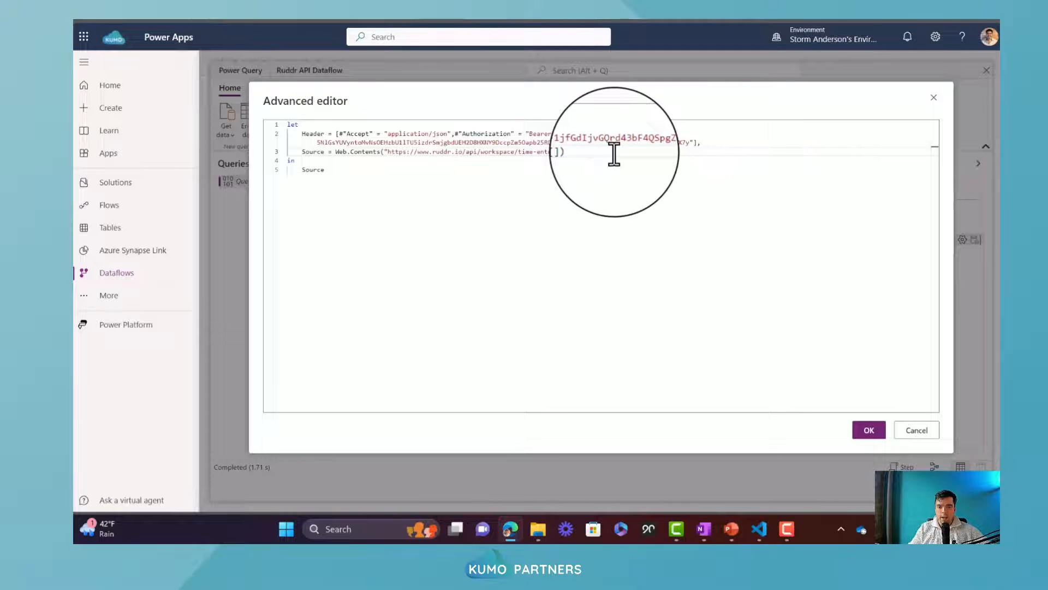
text(header )
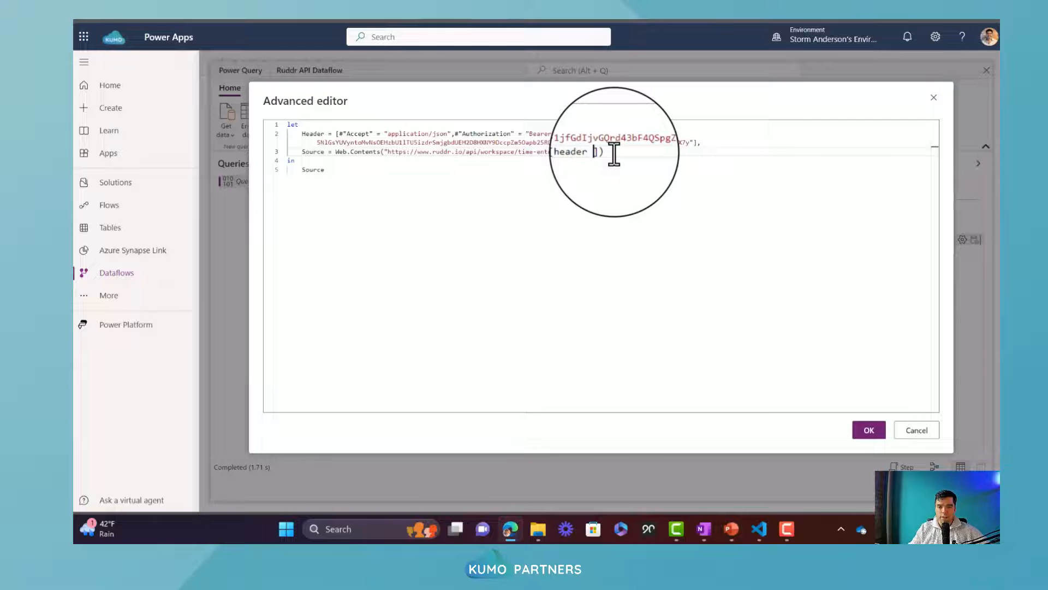
text(= Header)
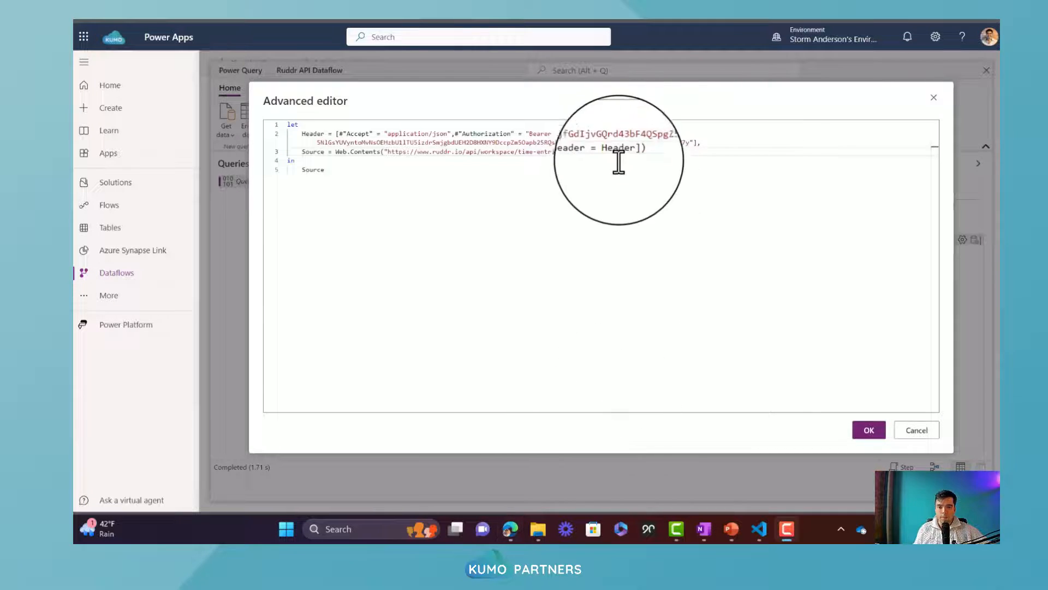
click(594, 153)
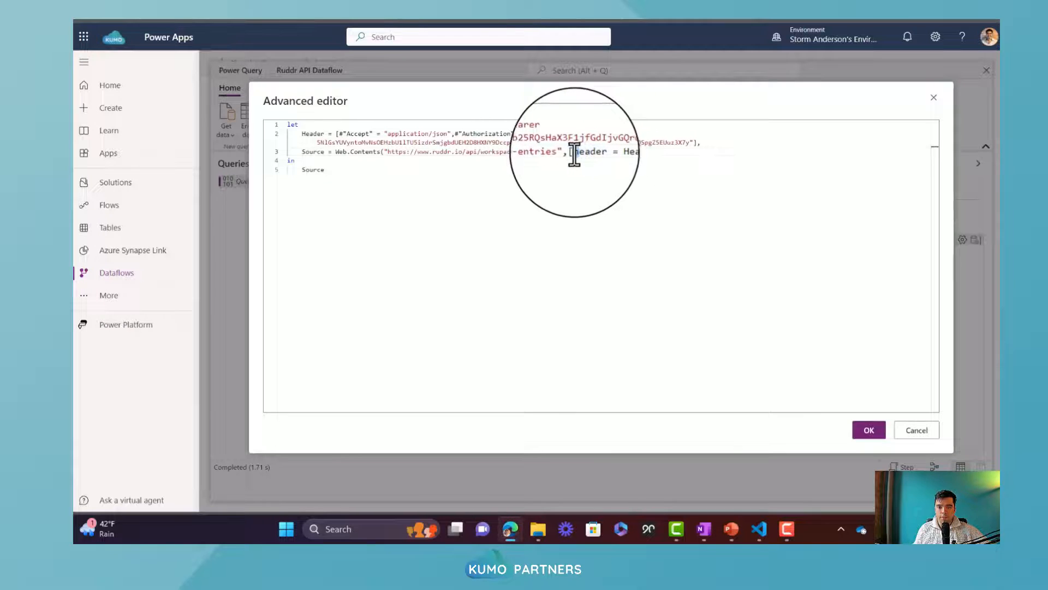
text(s)
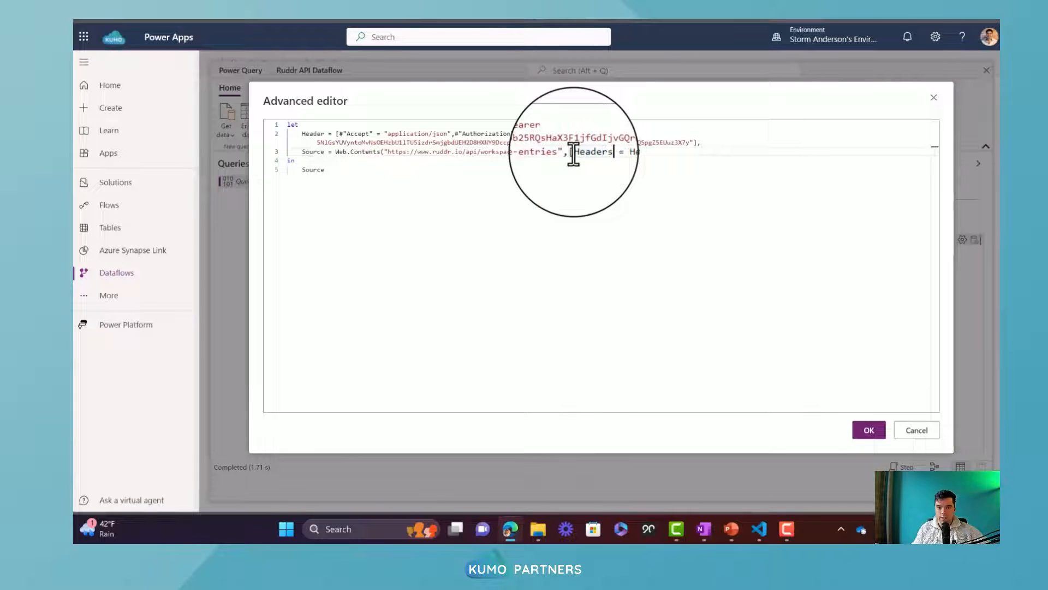
double_click(625, 153)
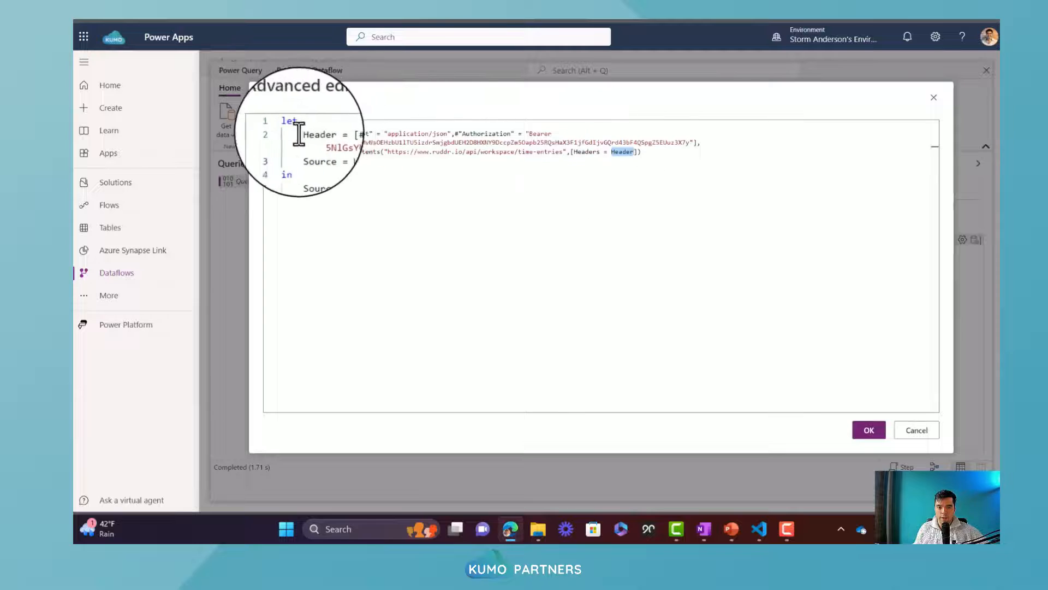
double_click(306, 134)
double_click(624, 153)
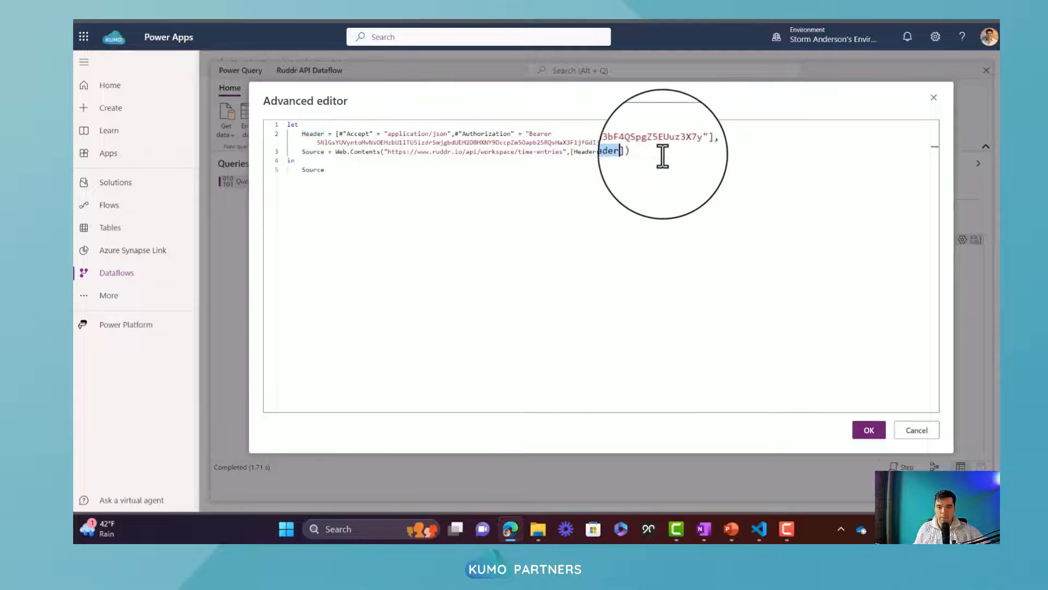
click(656, 158)
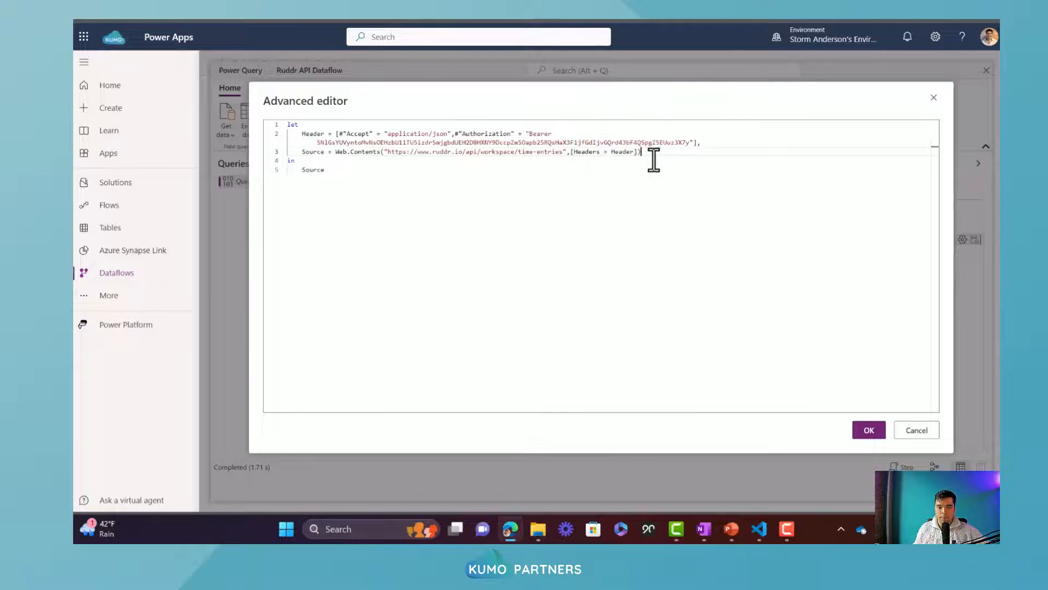
click(867, 431)
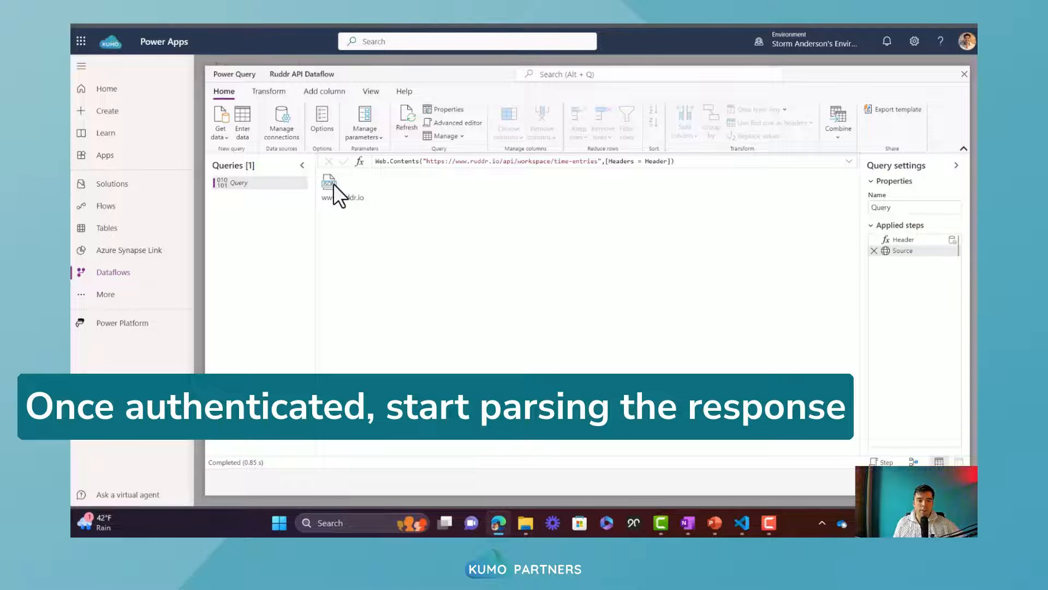
Reopen the query code in the Advanced editor and add the line jsonDocument = Json.Document(Source) below the Source line
click(468, 122)
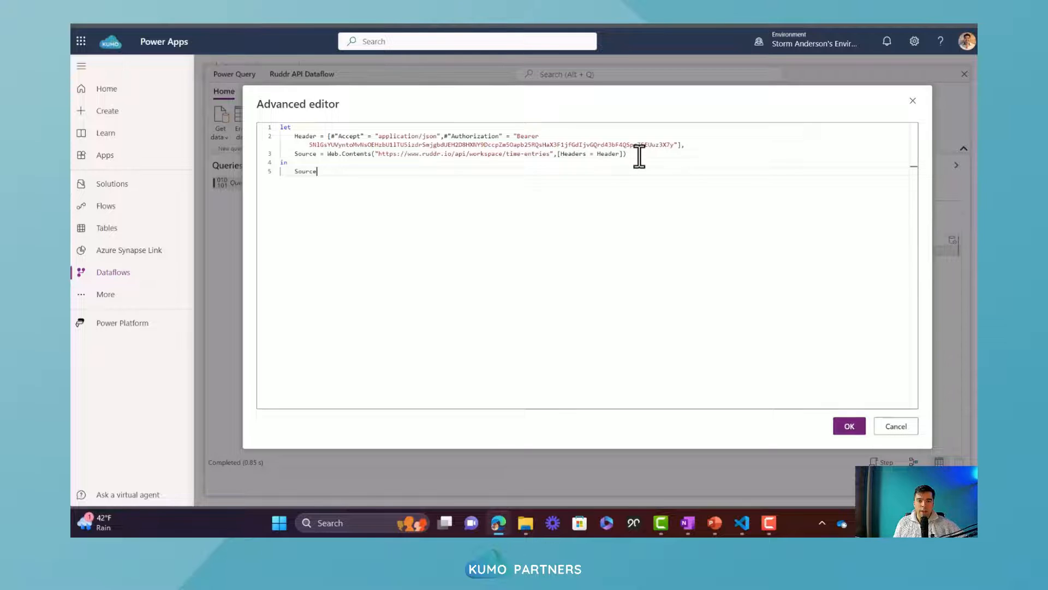
key(Return)
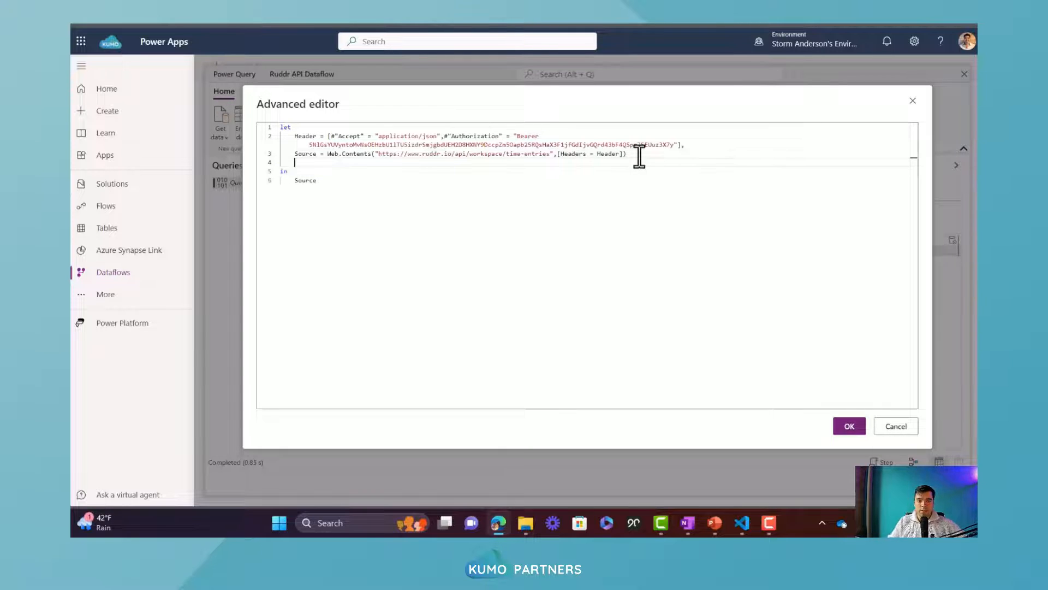
text(jsonDocument)
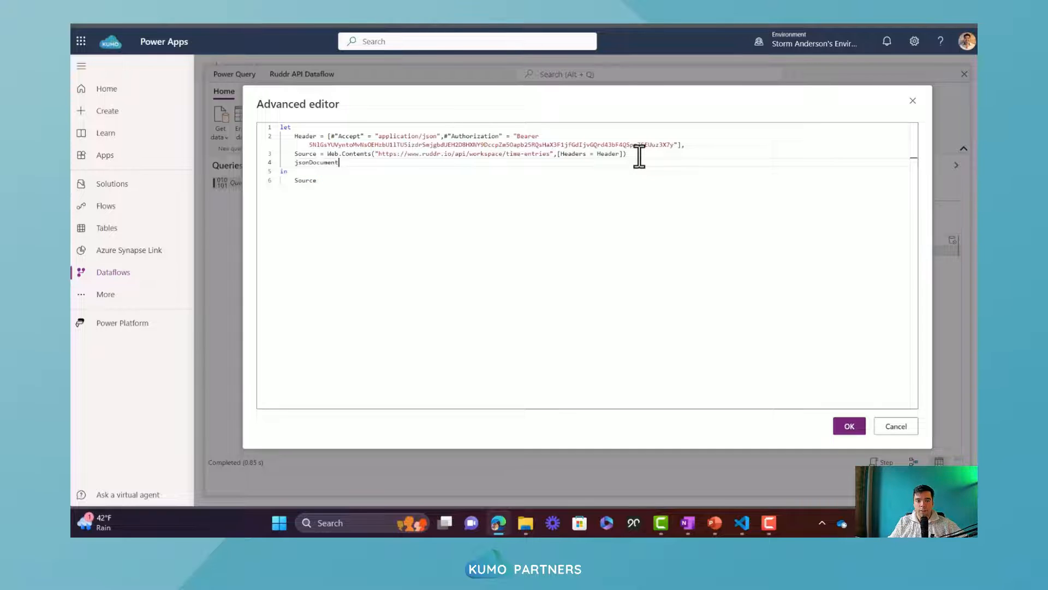
text( = Json.Document)
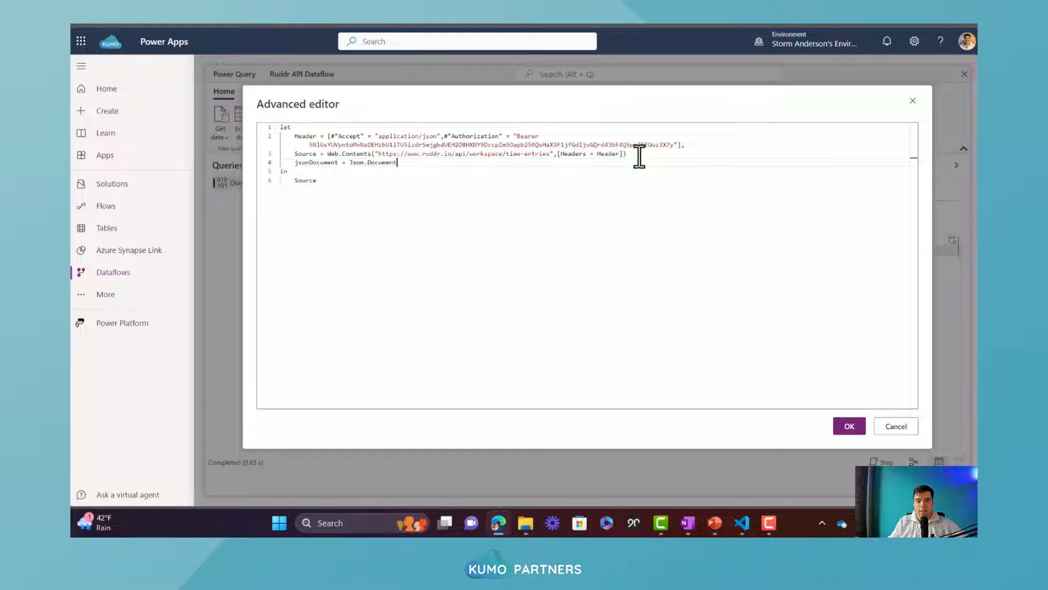
text((Source)
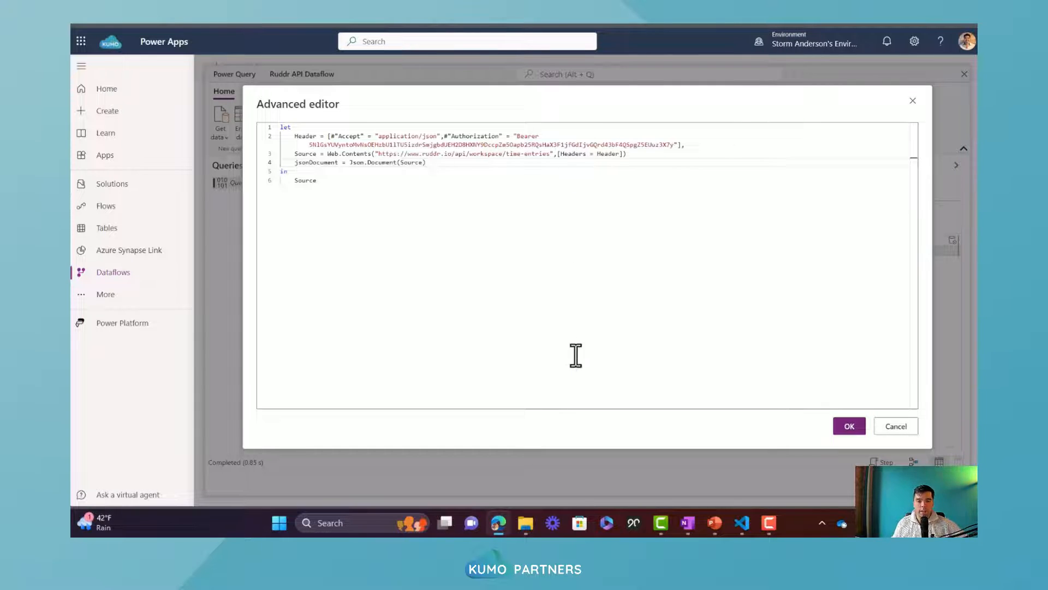
Replace Source with jsonDocument as the query's output after "in" and try to apply the code
click(450, 166)
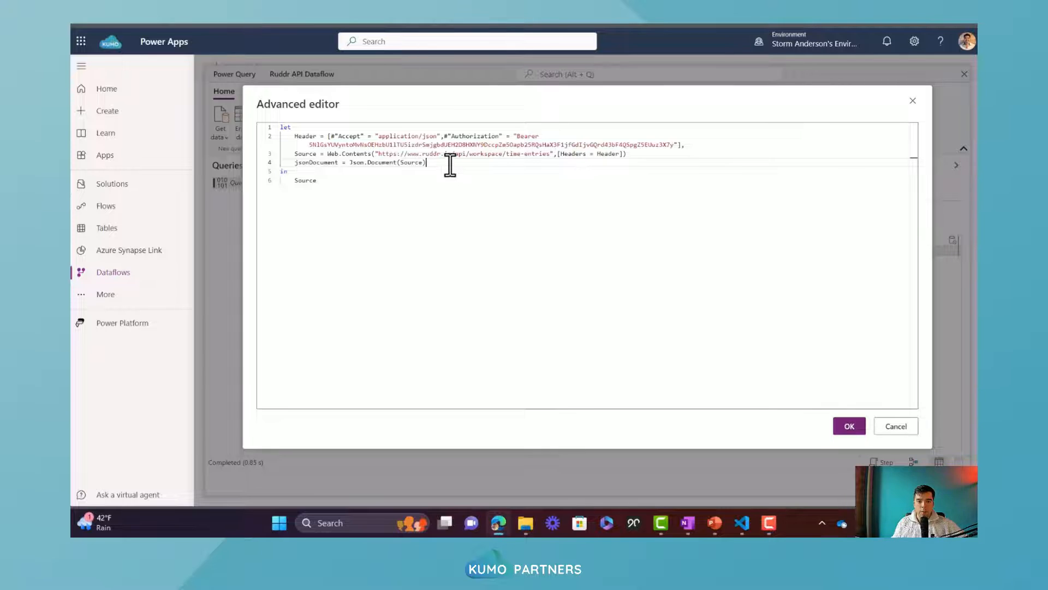
key(Down)
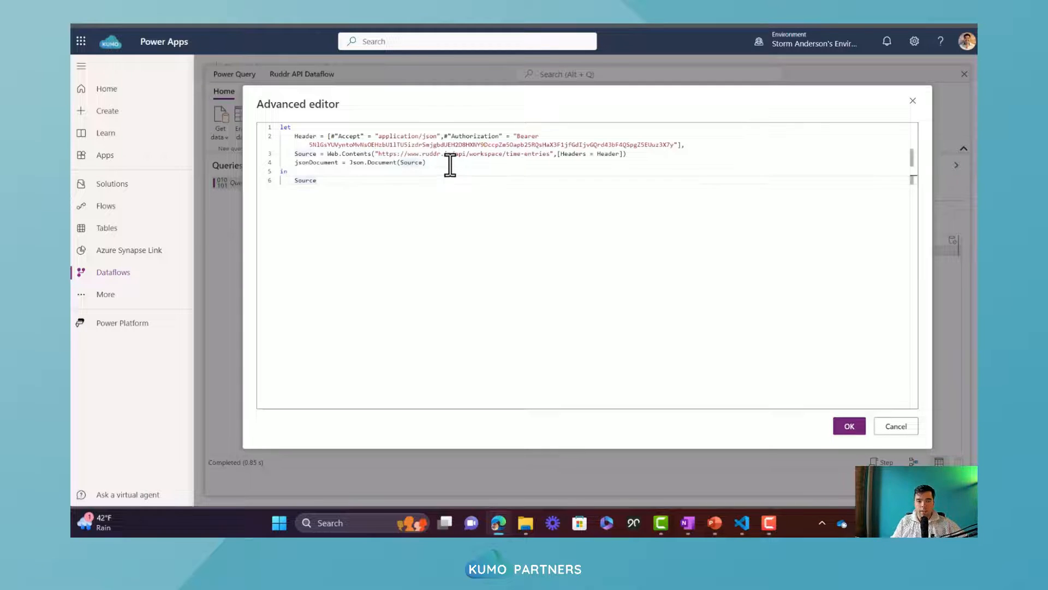
key(shift+Home)
text(js)
text(ocument)
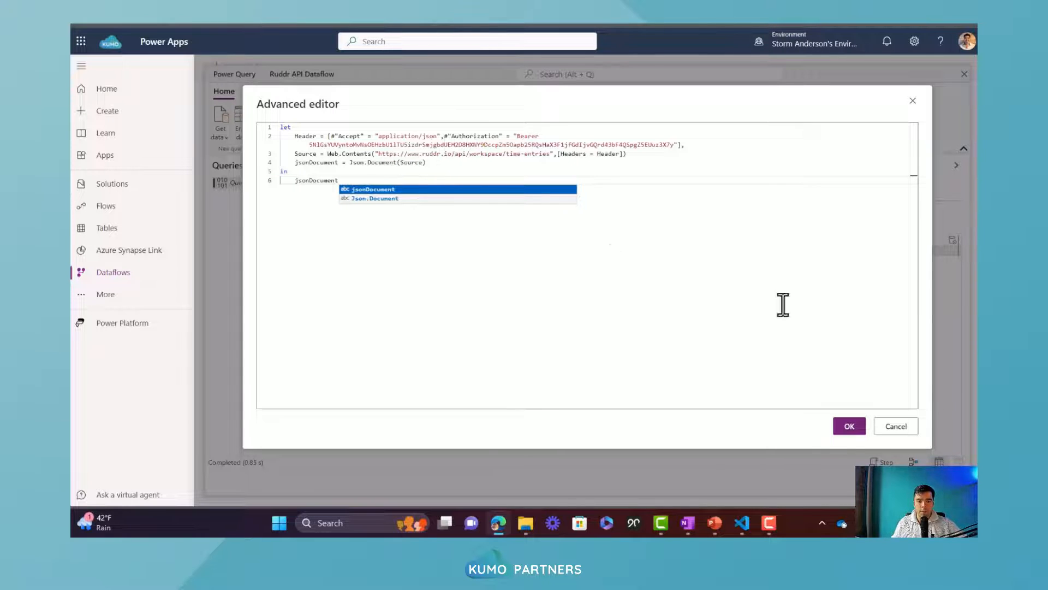
click(849, 426)
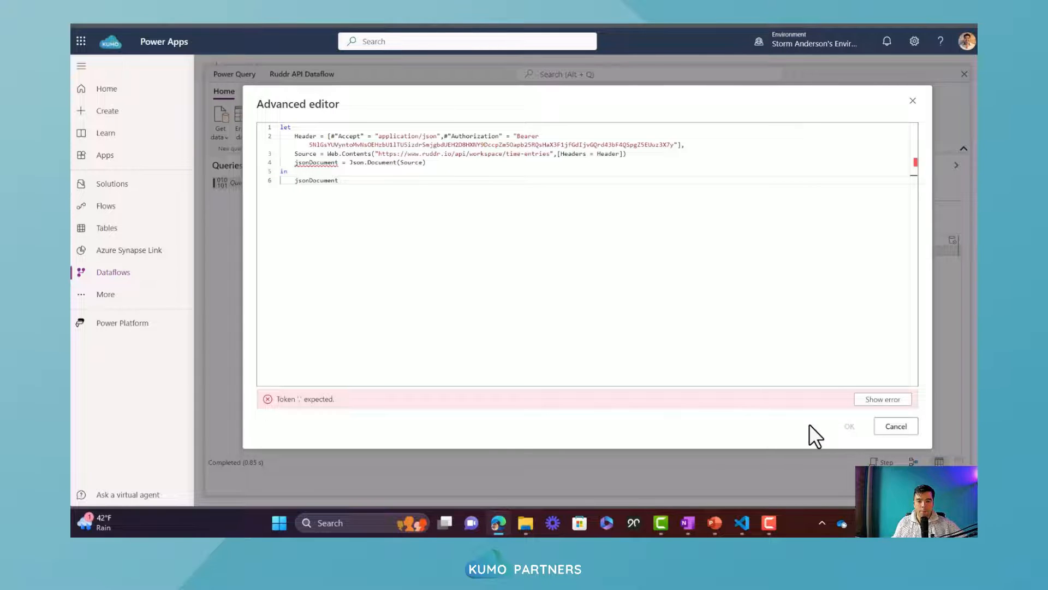
Add a comma at the end of the Source line, apply the query code and drill into the results list
click(635, 156)
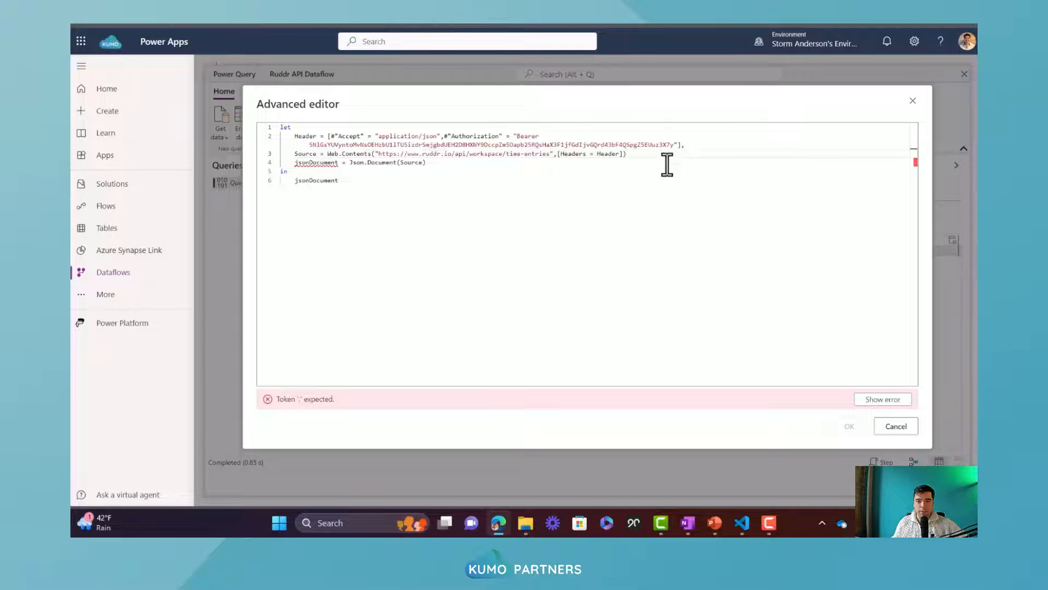
text(,)
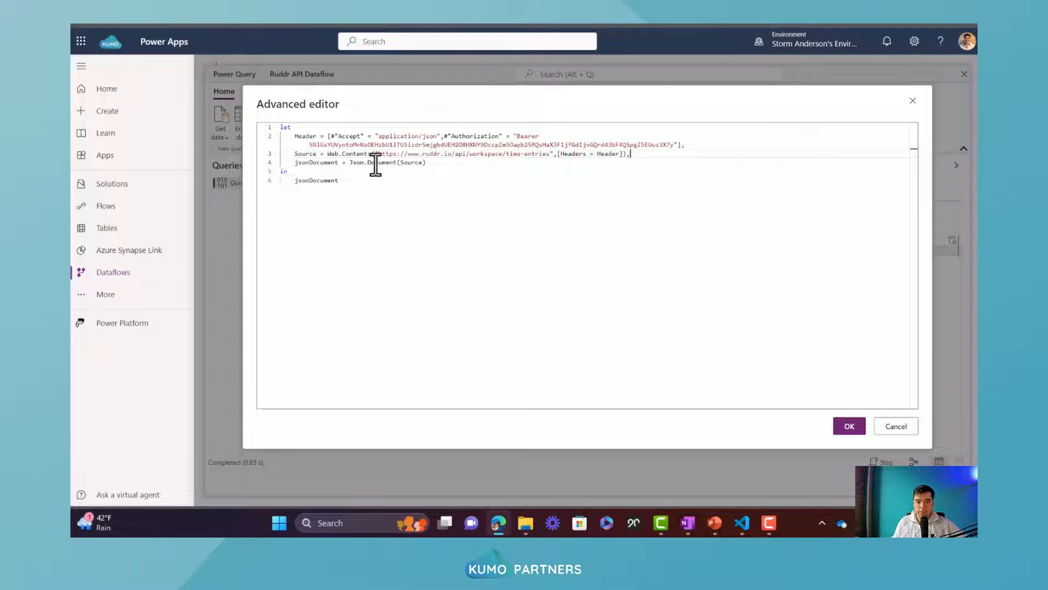
click(849, 428)
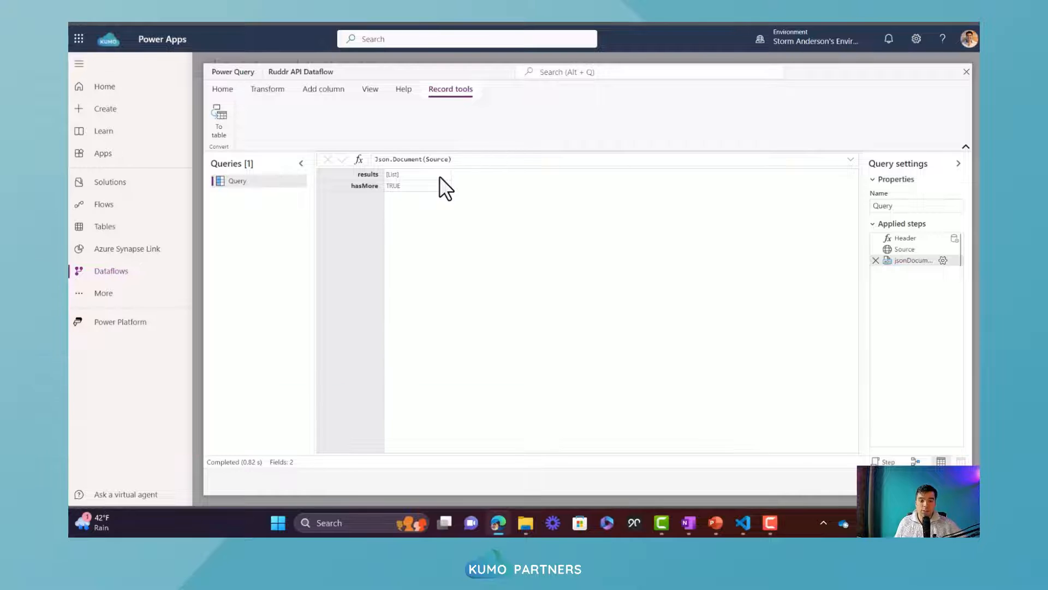
click(393, 174)
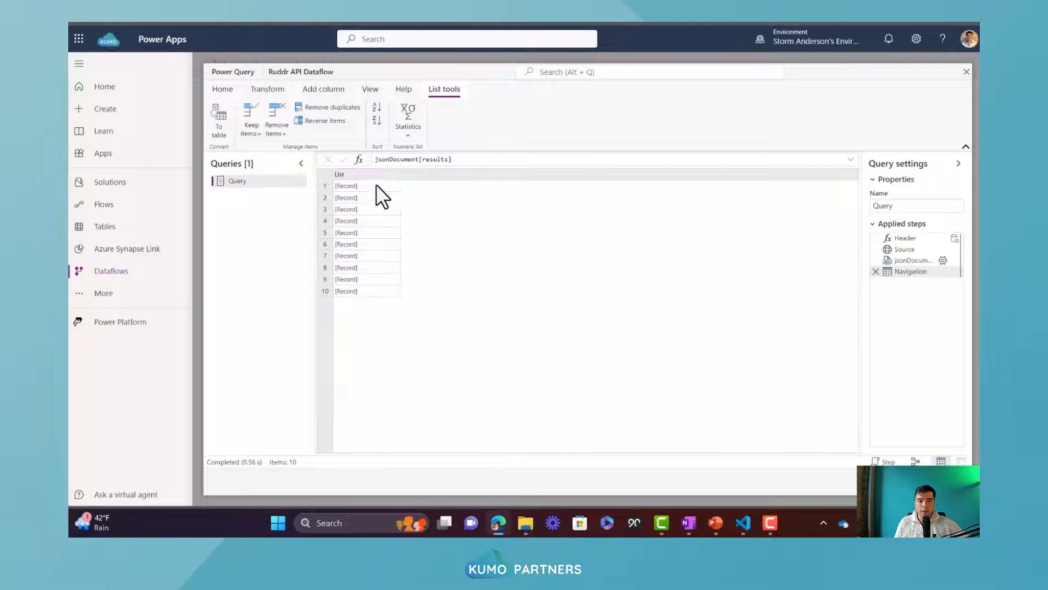
Convert the results list to a table with no delimiter, showing extra columns as errors
right_click(388, 175)
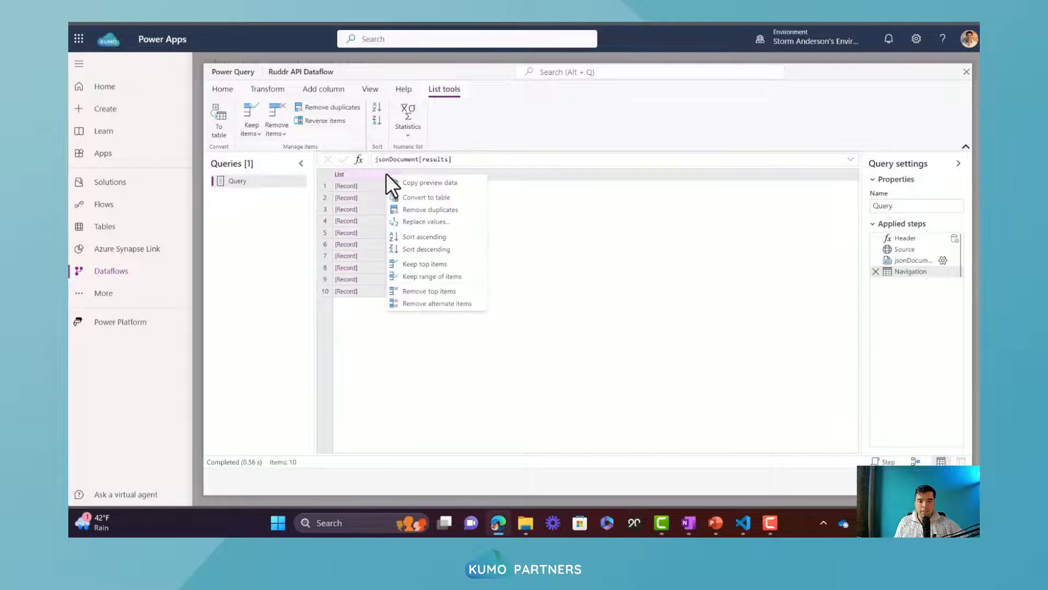
click(426, 200)
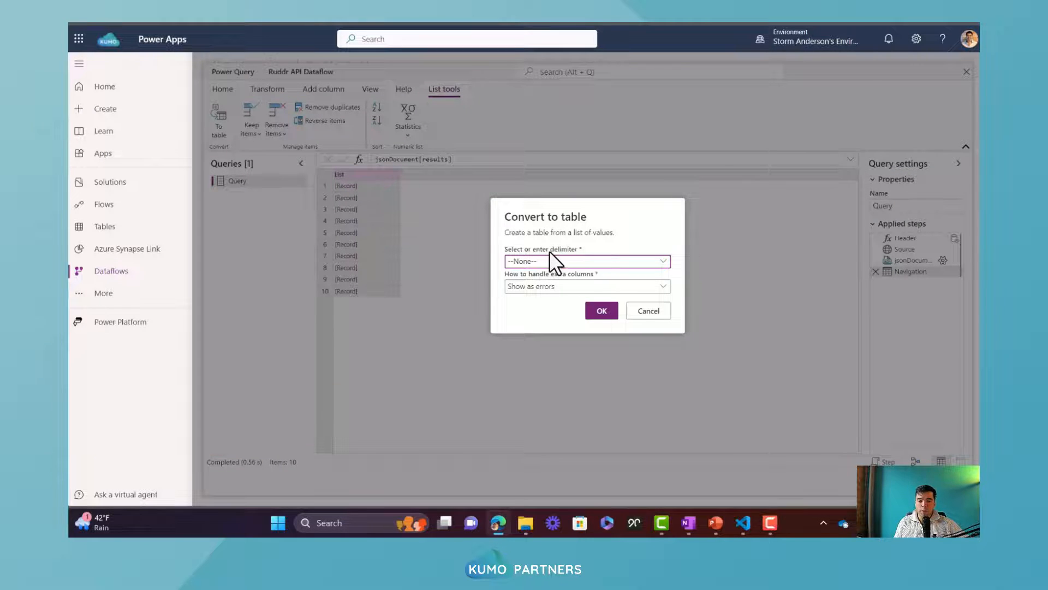
click(600, 312)
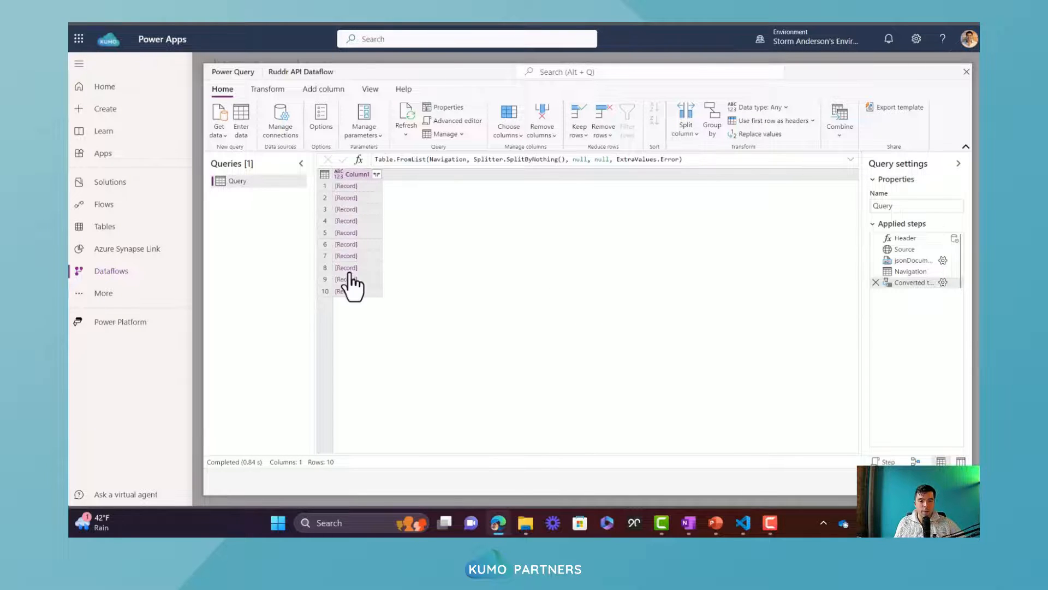
Expand the Column1 records into all of their fields without using the original column name as prefix
click(376, 174)
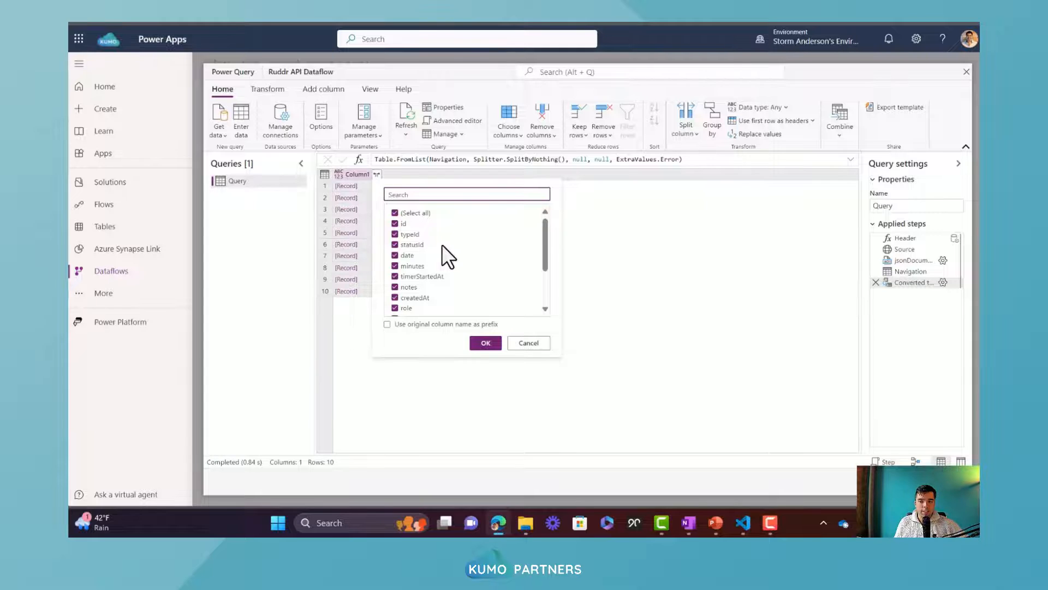
scroll(441, 240, down, 3)
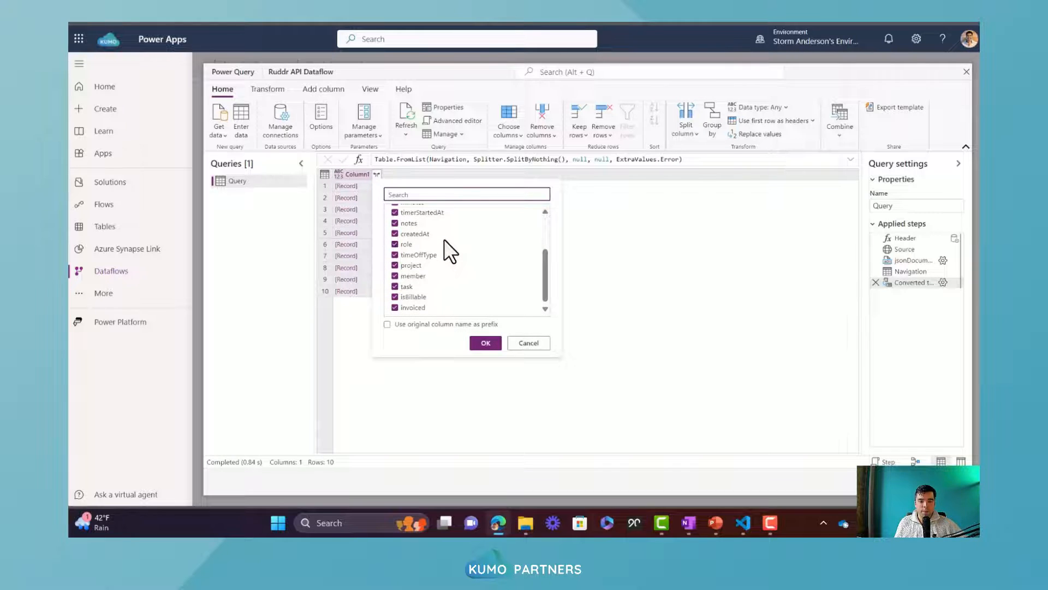
scroll(444, 239, up, 3)
scroll(417, 243, down, 3)
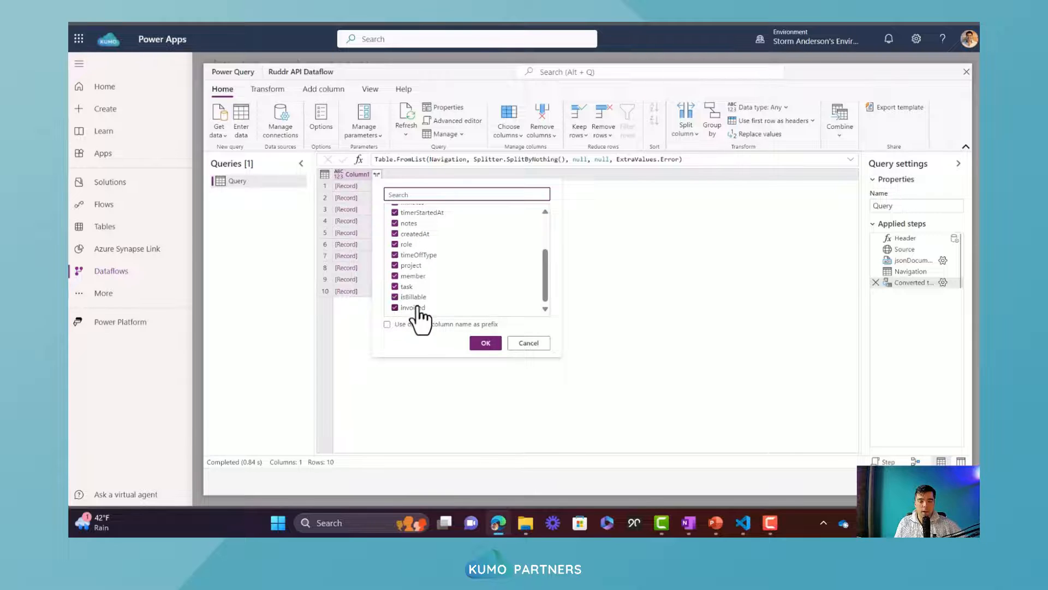
click(486, 343)
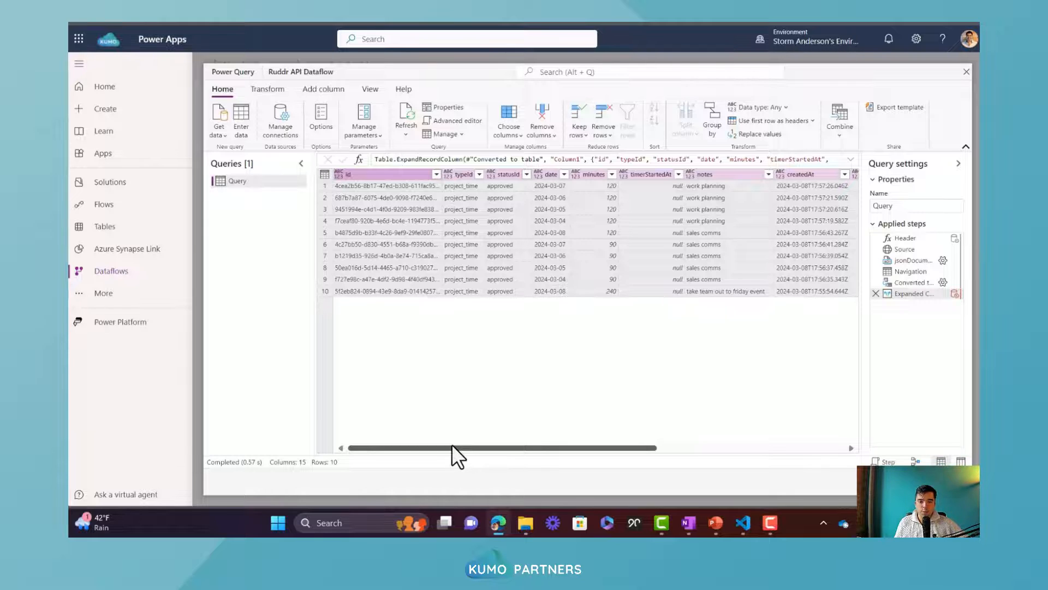
Set the date column's data type to Date and the minutes column's to Whole number
click(538, 175)
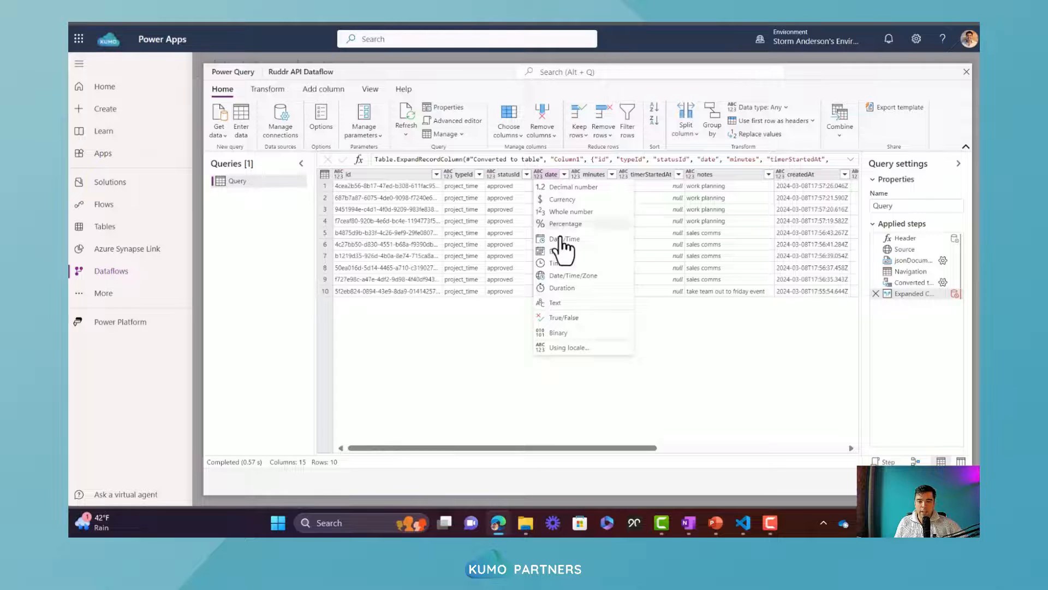
click(558, 251)
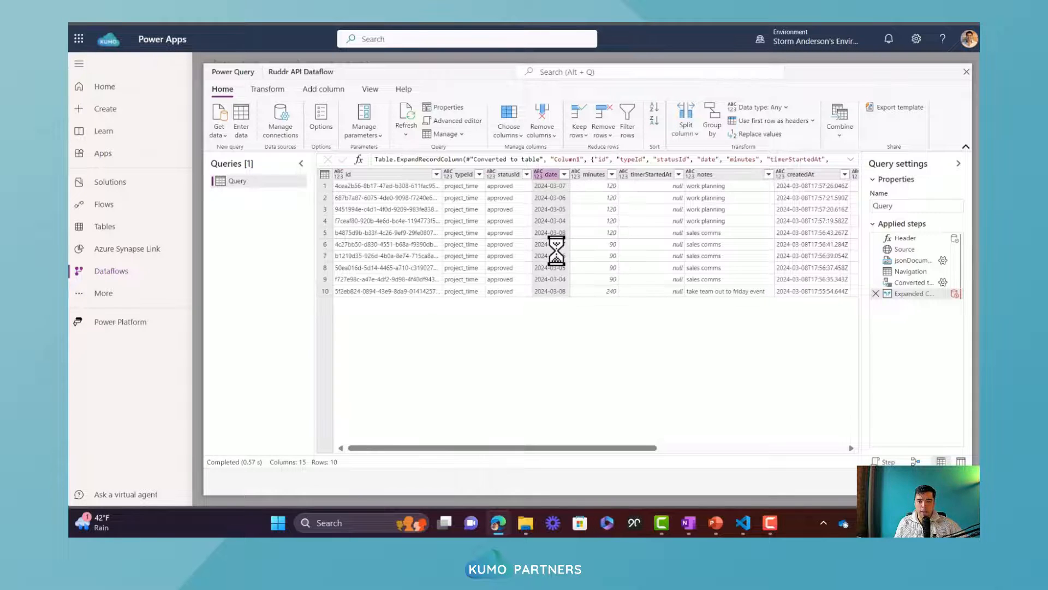
click(575, 175)
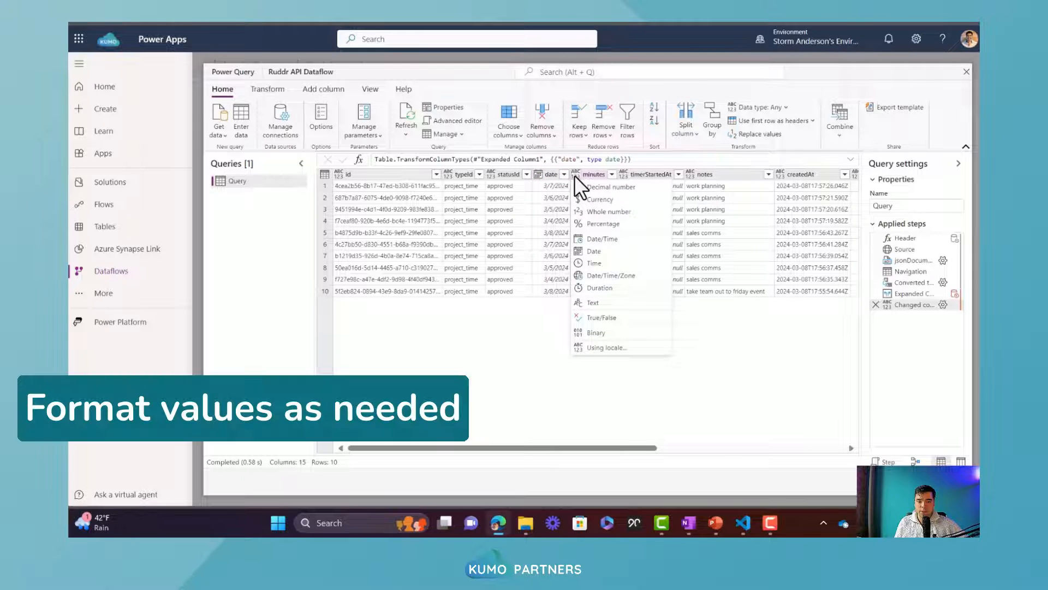
click(613, 213)
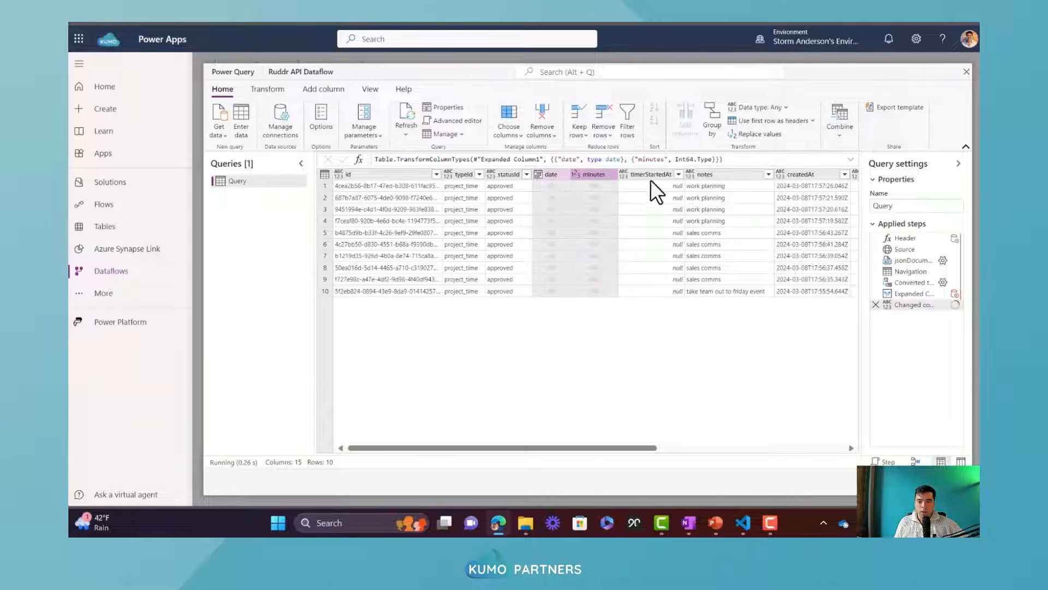
Set the createdAt column's data type to Date/Time
drag(631, 449, 722, 451)
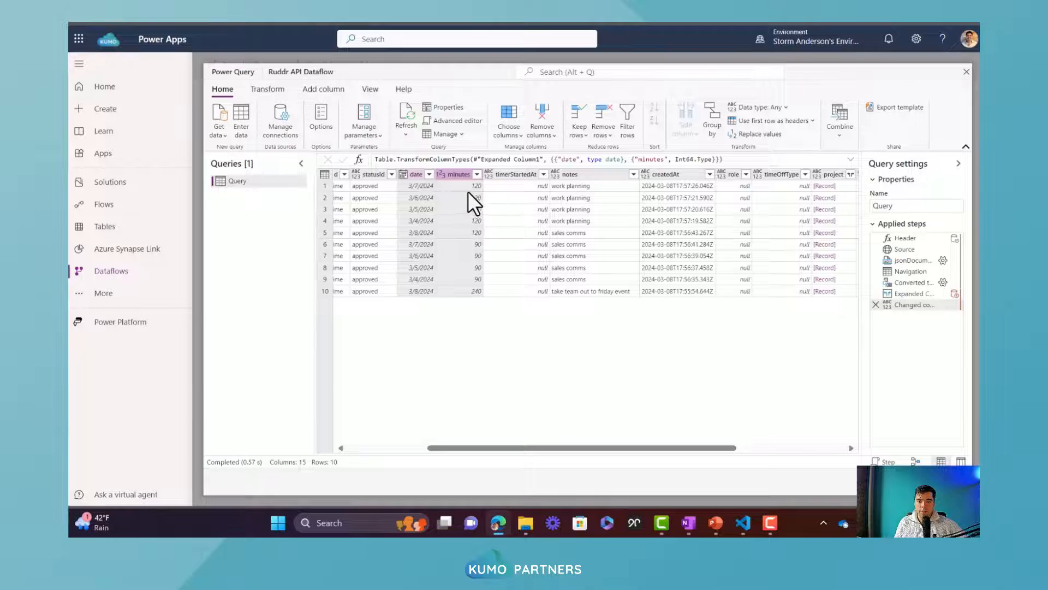
mouse_move(922, 306)
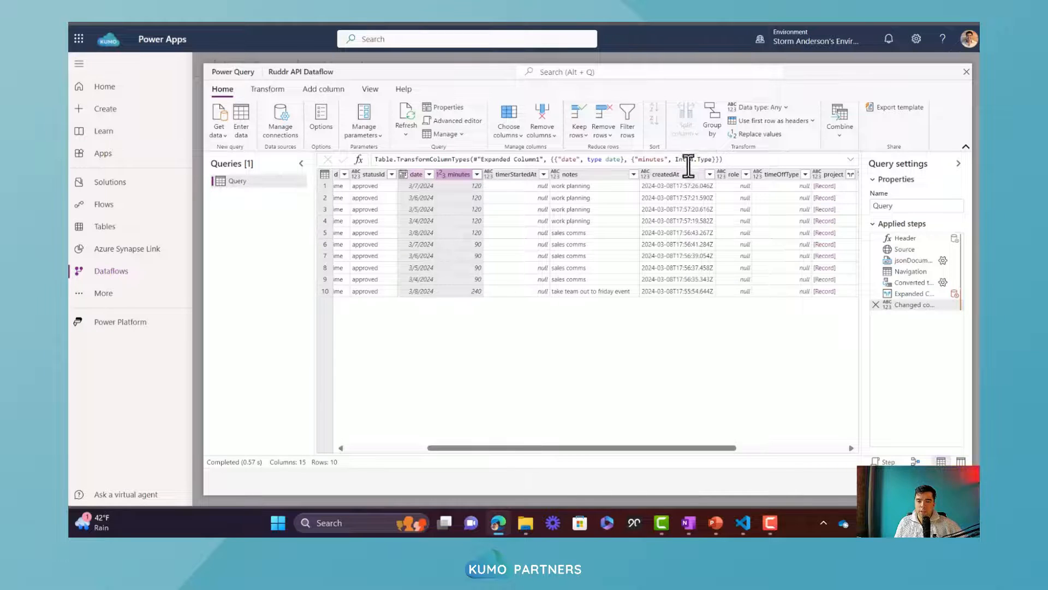
click(647, 175)
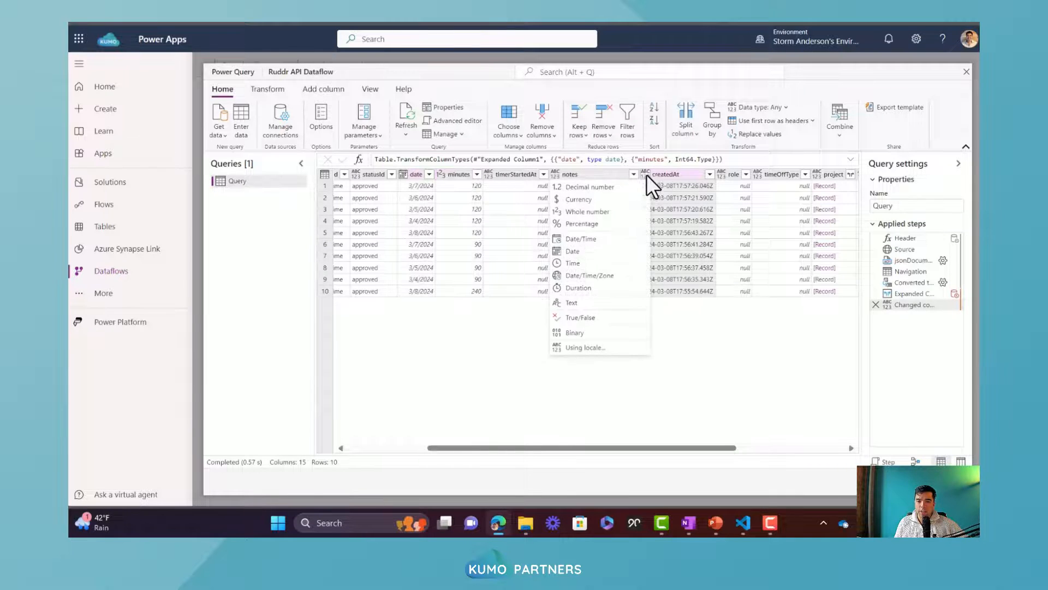
click(580, 240)
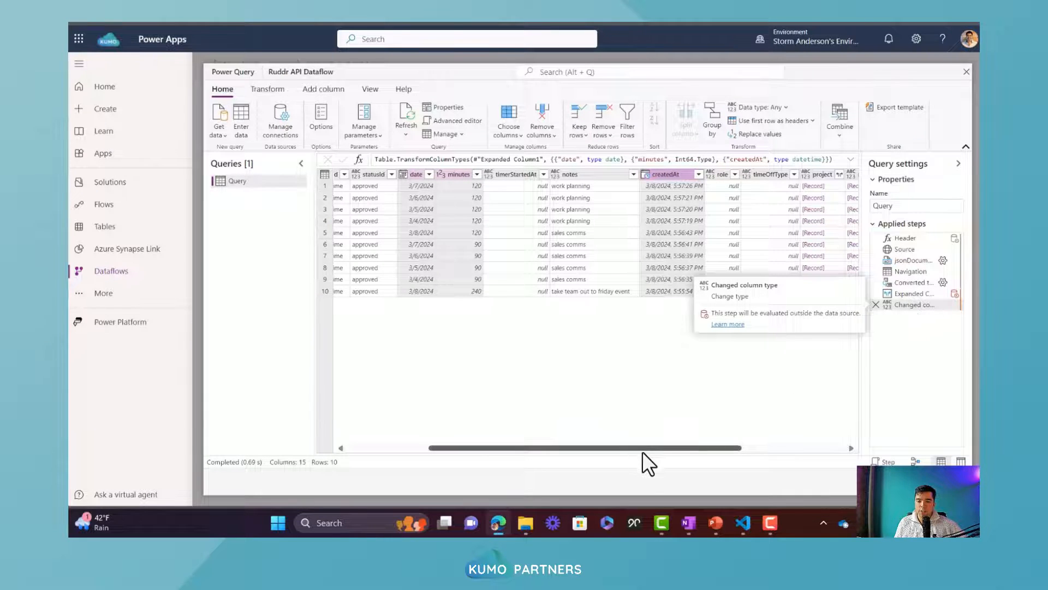
Expand the project column into id, name and client, using the original column name as prefix
drag(656, 449, 715, 384)
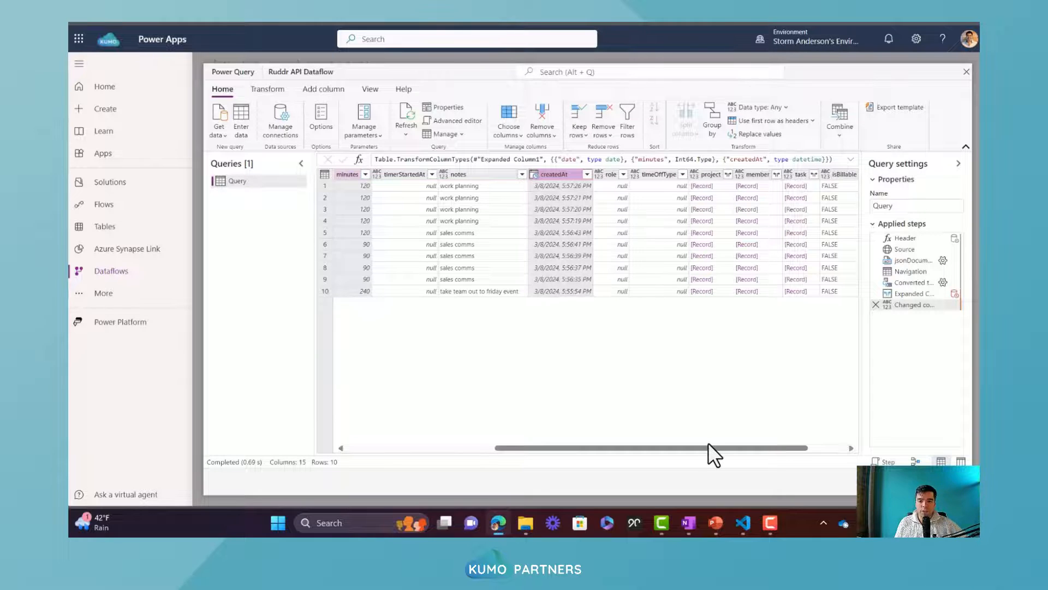
drag(710, 444, 776, 447)
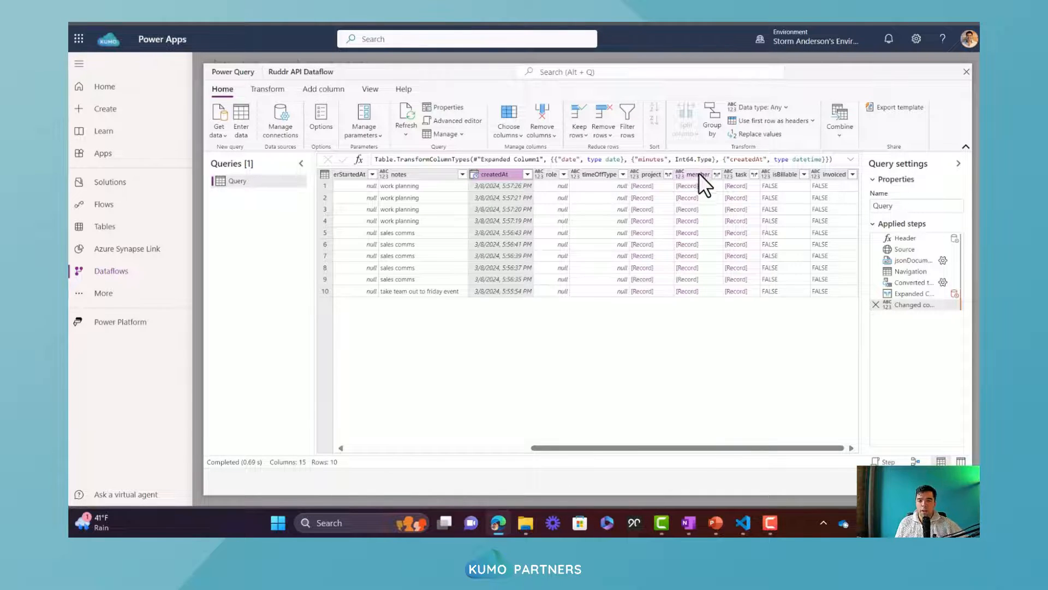
click(668, 174)
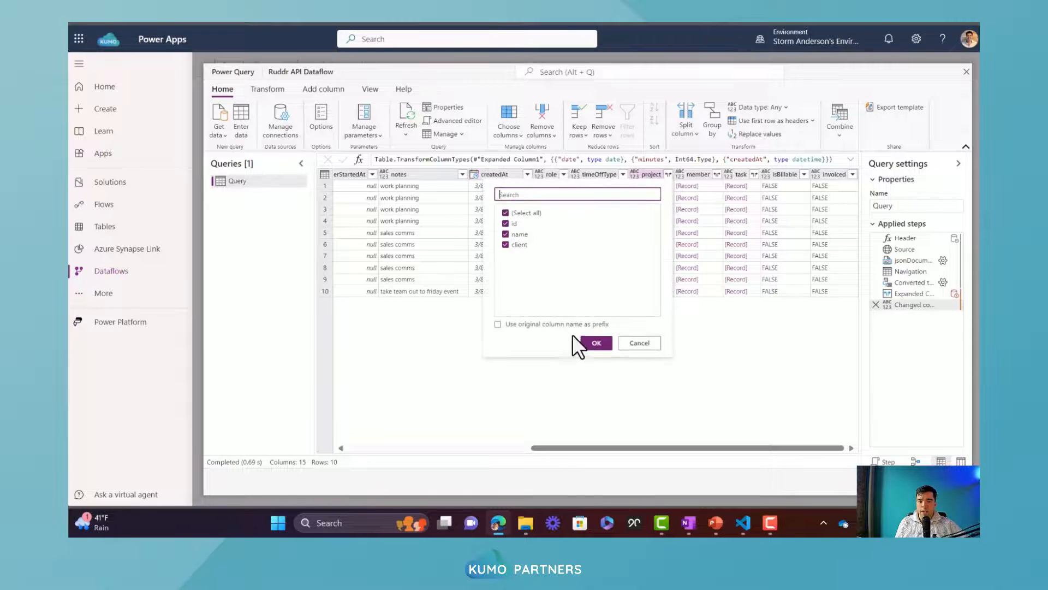
click(540, 326)
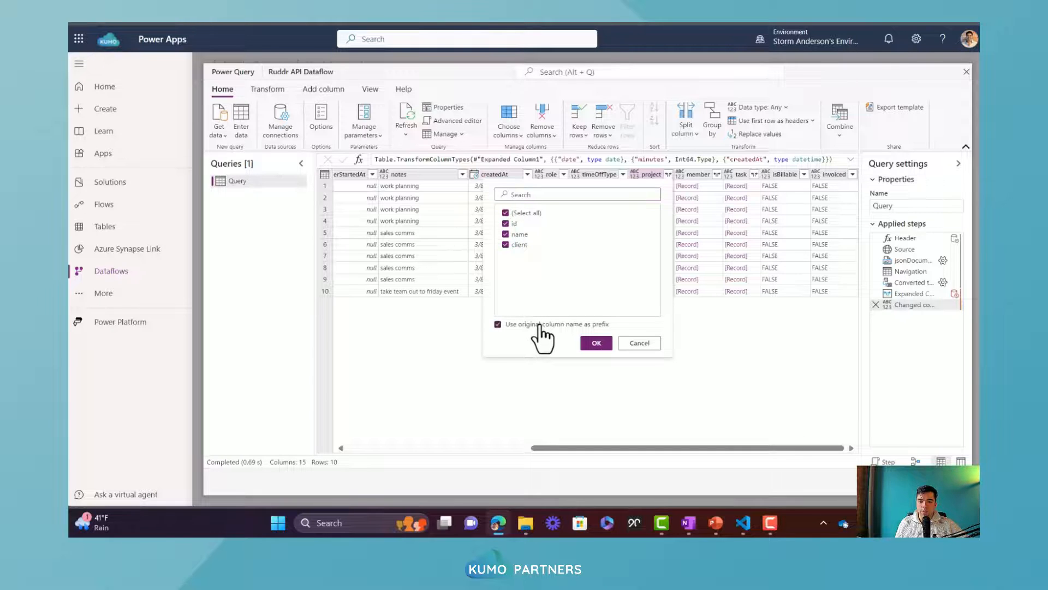
click(597, 342)
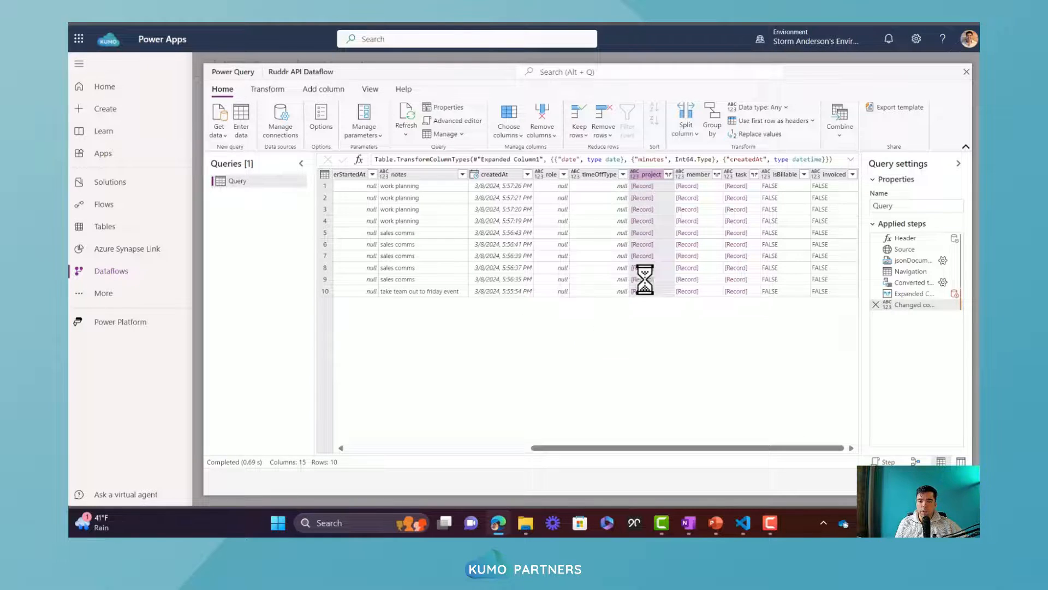
Expand the nested project.client column into id and name, using the original column name as prefix
drag(684, 447, 793, 446)
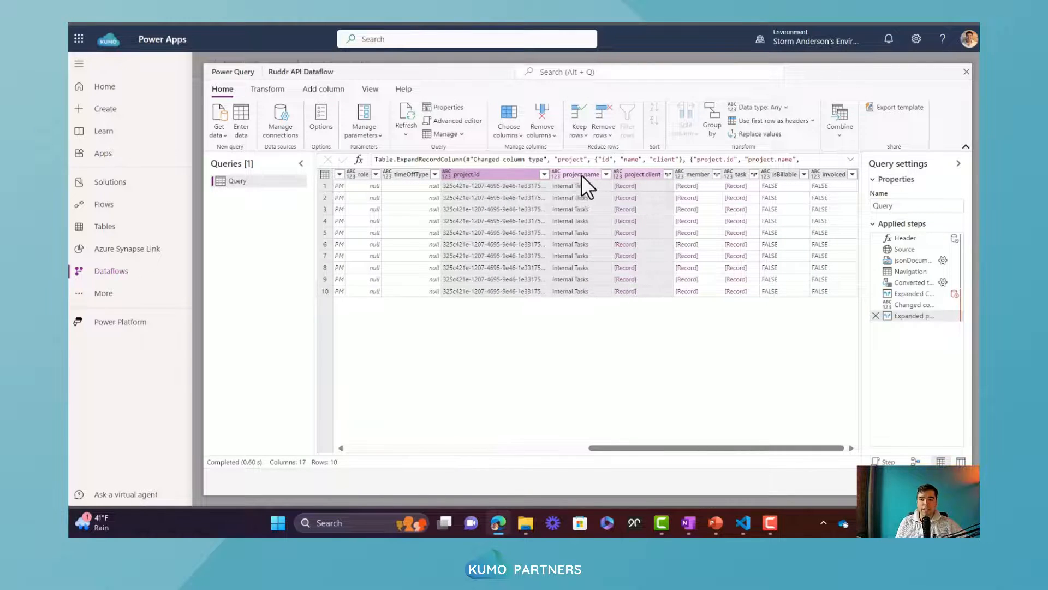
click(668, 175)
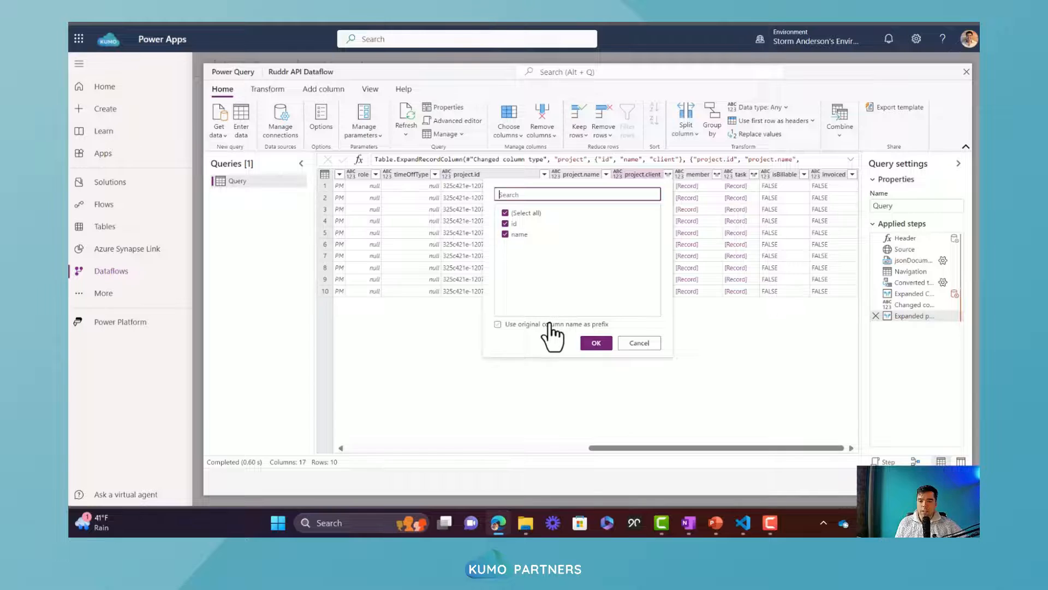
click(596, 342)
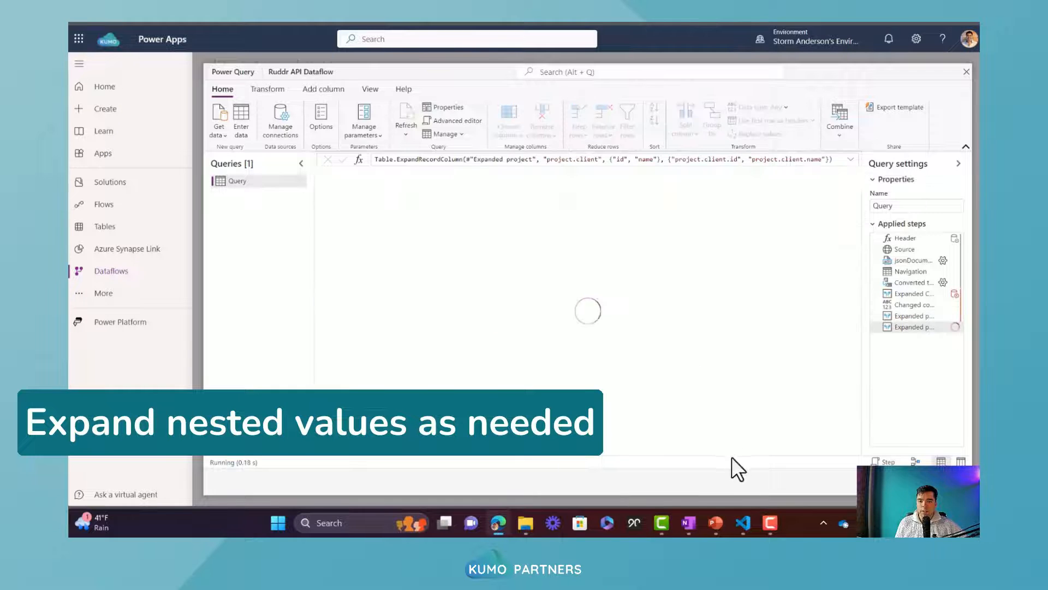
Expand the member and task columns into id and name, using the original column names as prefix
drag(733, 447, 834, 443)
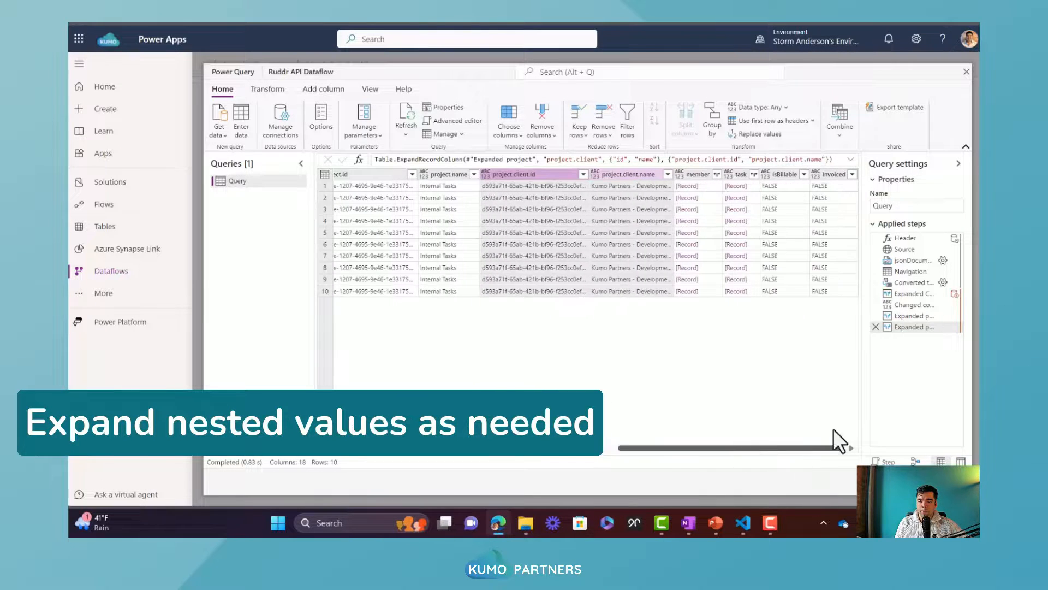
click(679, 173)
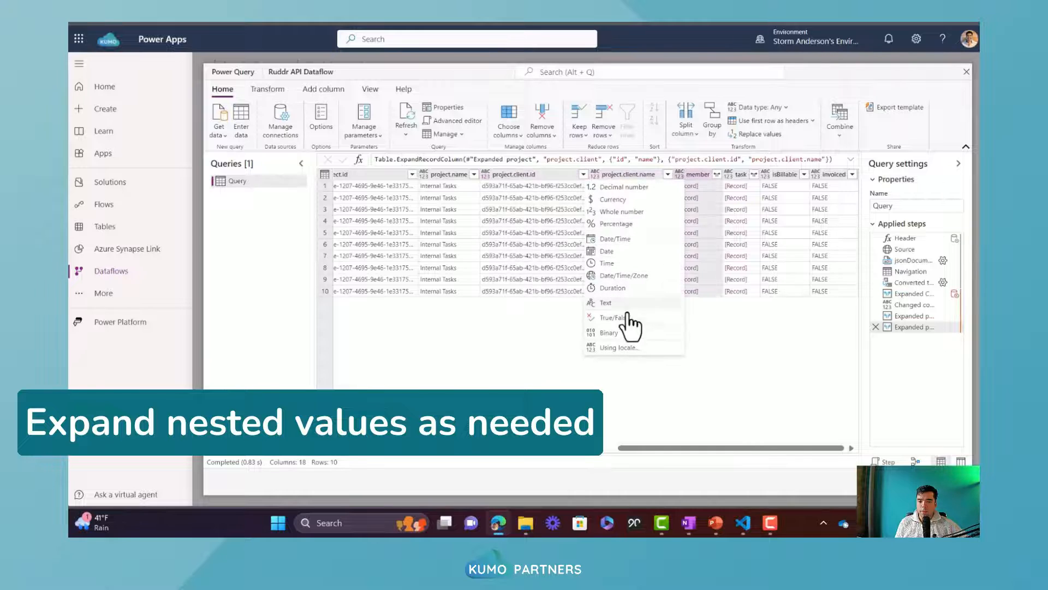
click(716, 174)
click(585, 324)
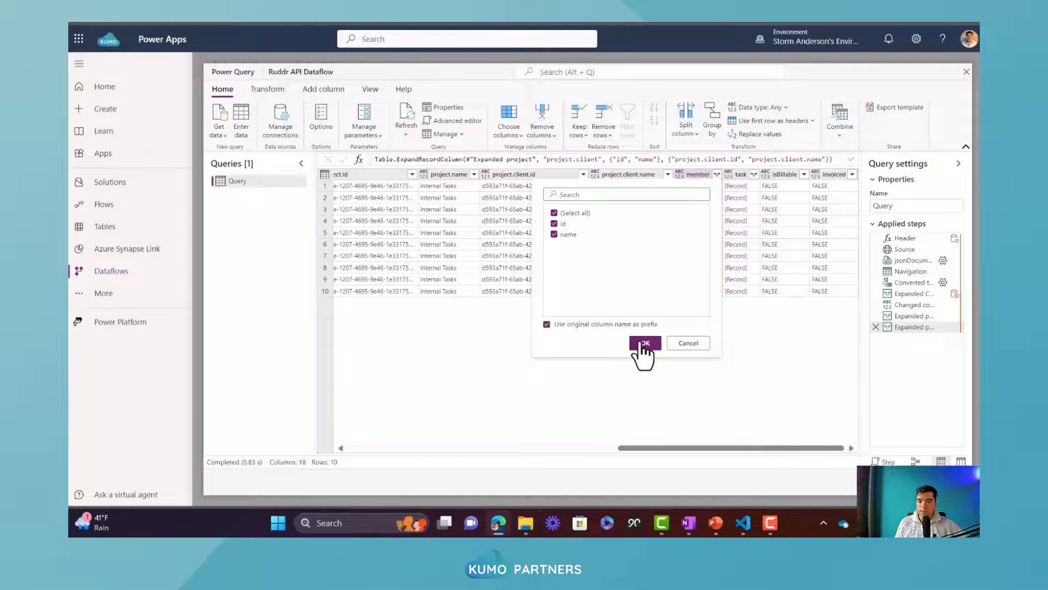
click(644, 343)
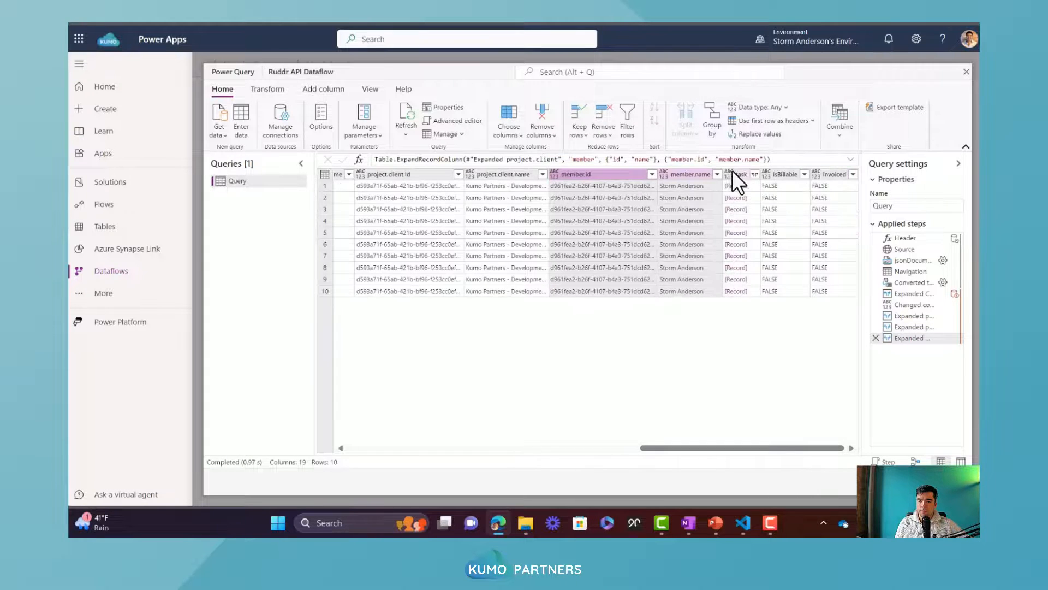
click(754, 174)
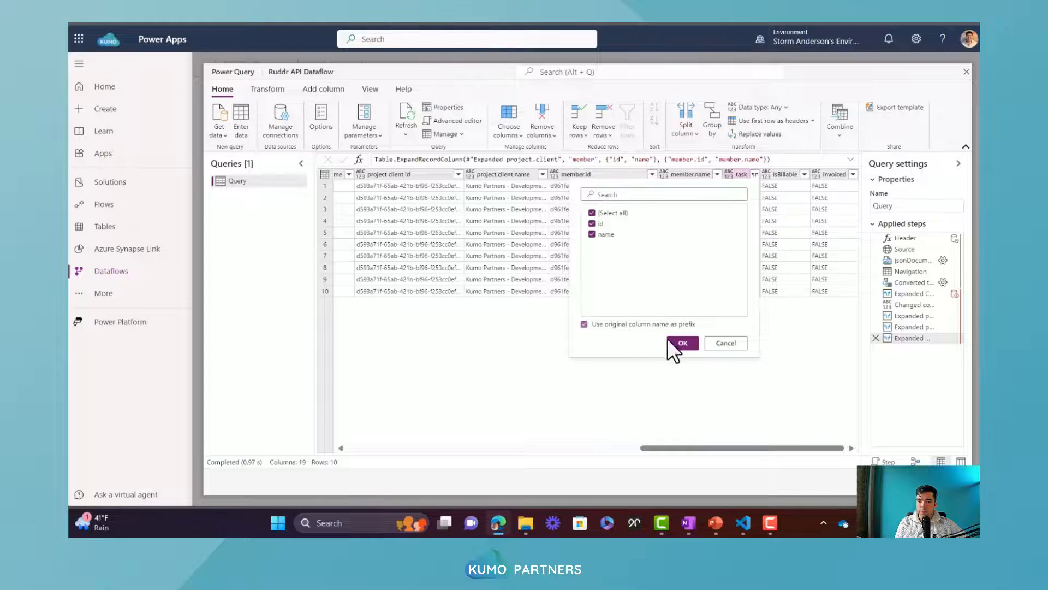
click(670, 342)
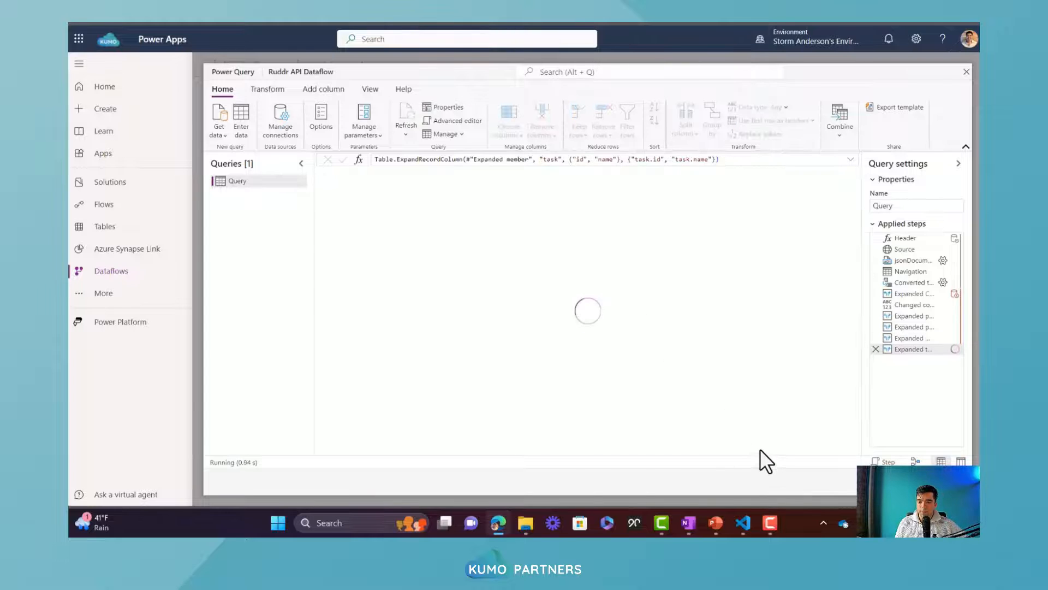
Remove the timerStartedAt column from the query
drag(758, 447, 558, 450)
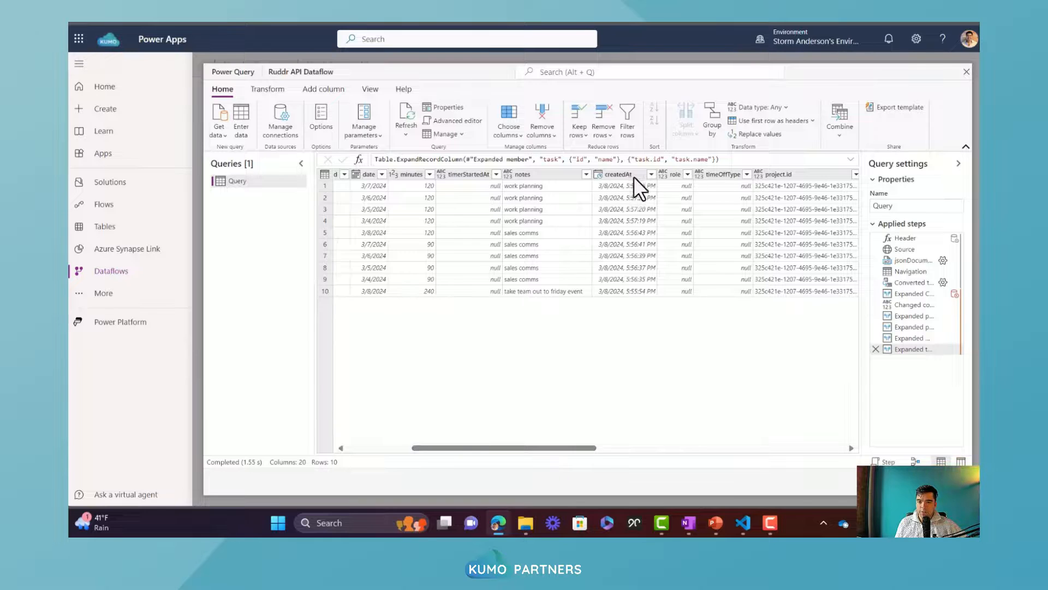
right_click(467, 175)
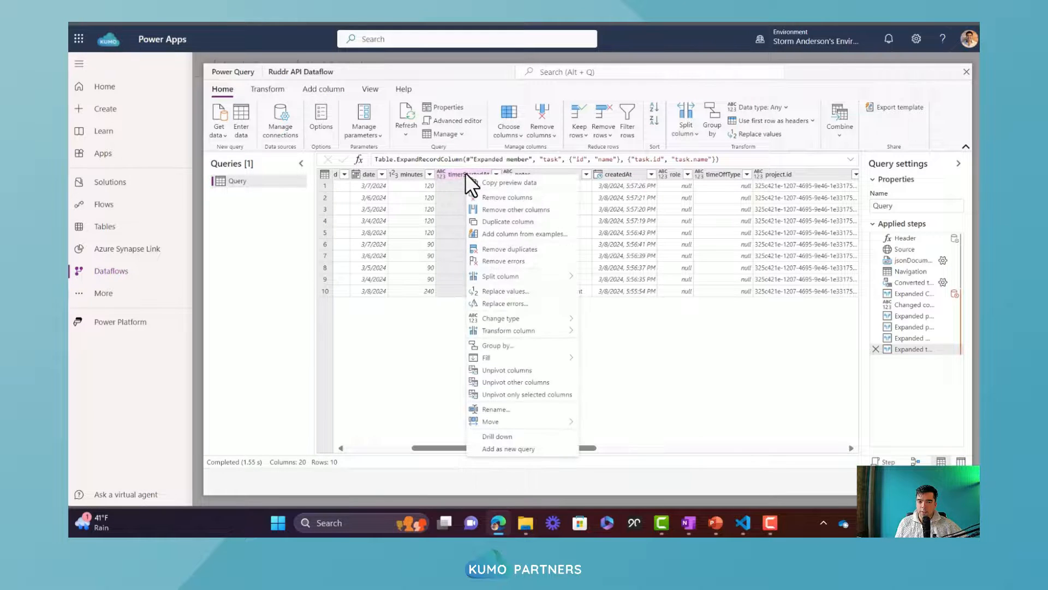
click(499, 198)
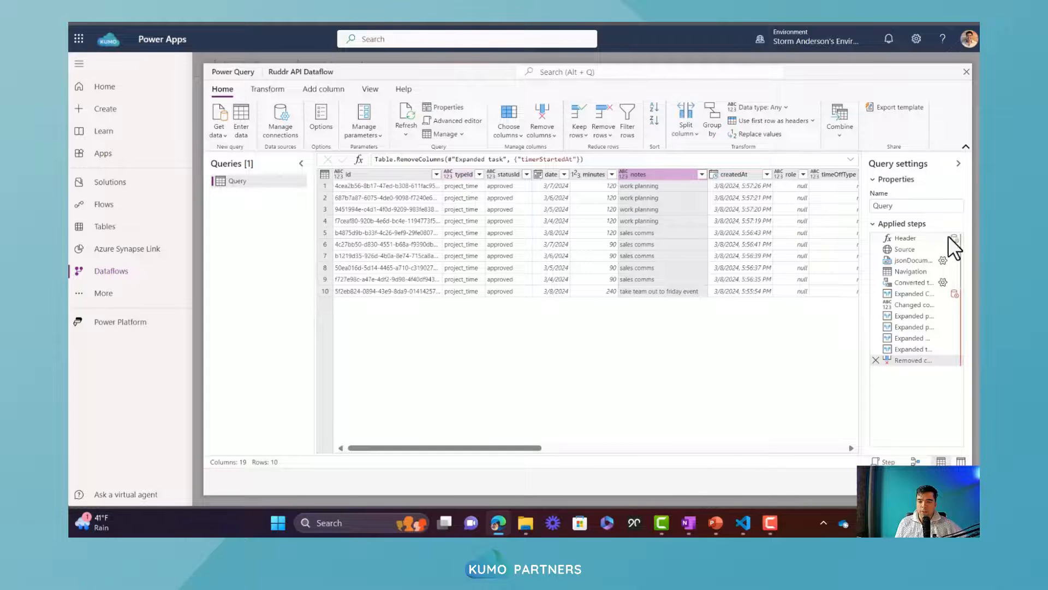
Review the query's applied steps, going back from the column expansions to the Header and Source steps
click(913, 350)
click(913, 336)
click(913, 327)
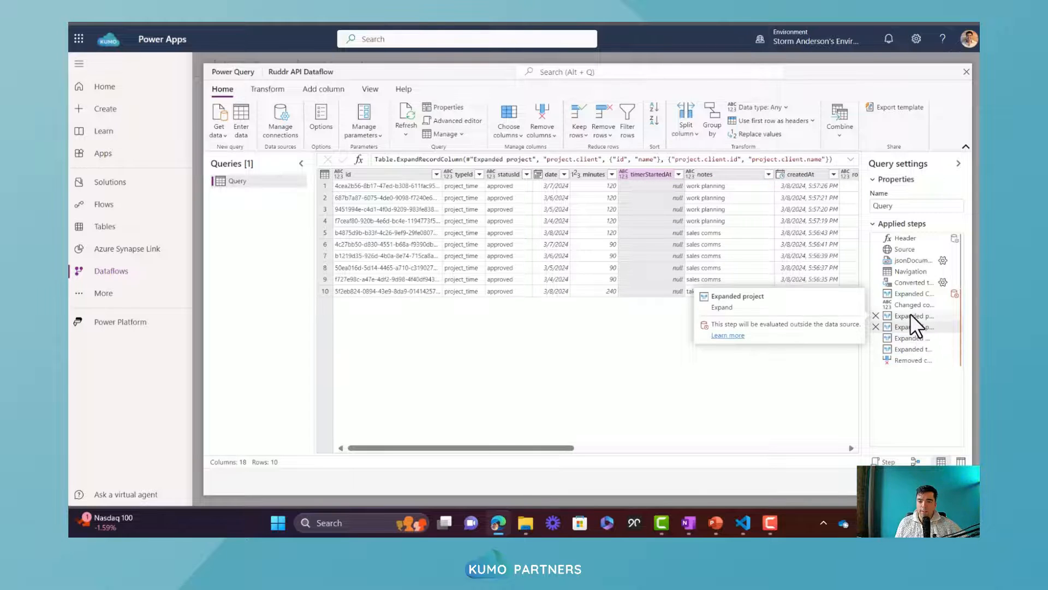
click(909, 238)
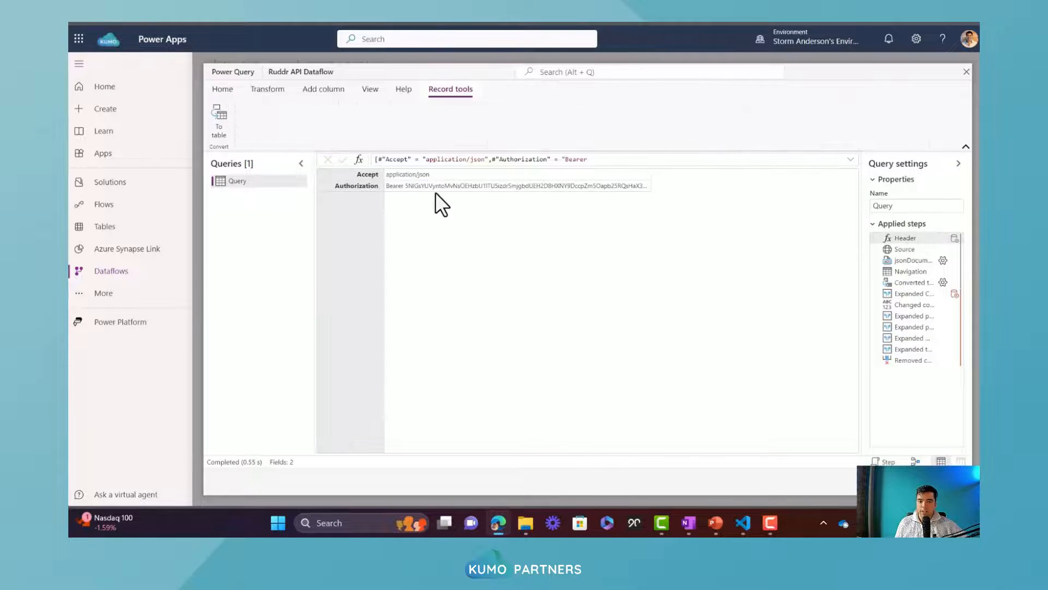
click(923, 249)
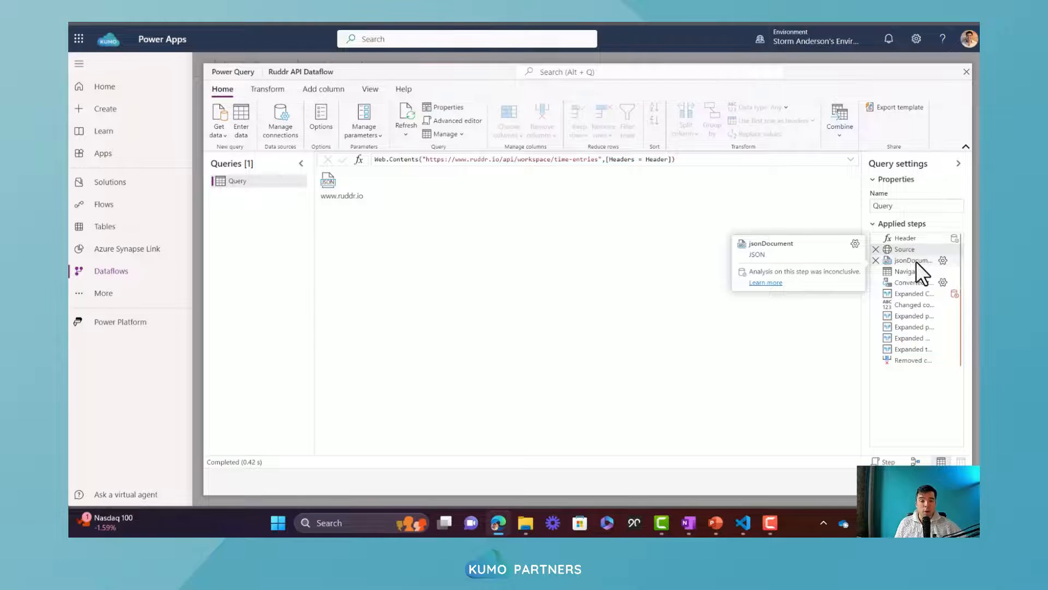
Return to the query's last applied step and rename the query as TimeEntries
click(909, 359)
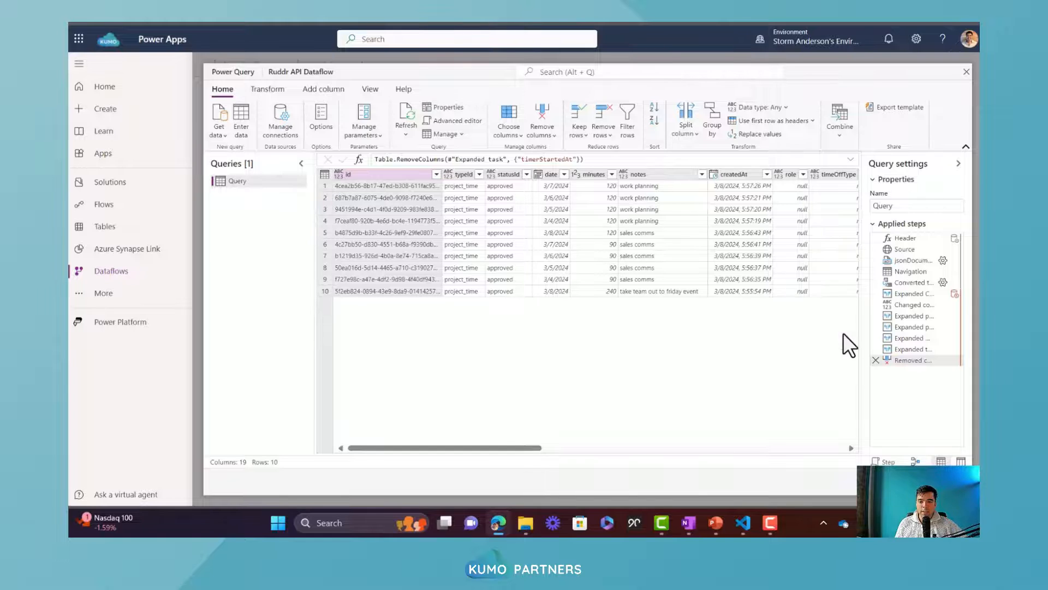
right_click(261, 184)
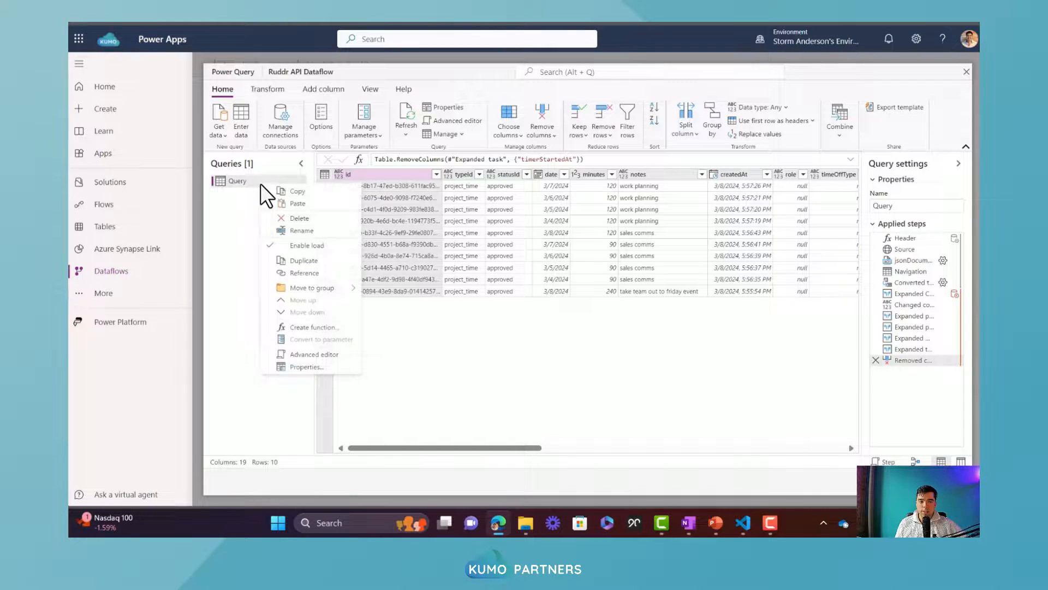
click(300, 230)
text(TimeEntr)
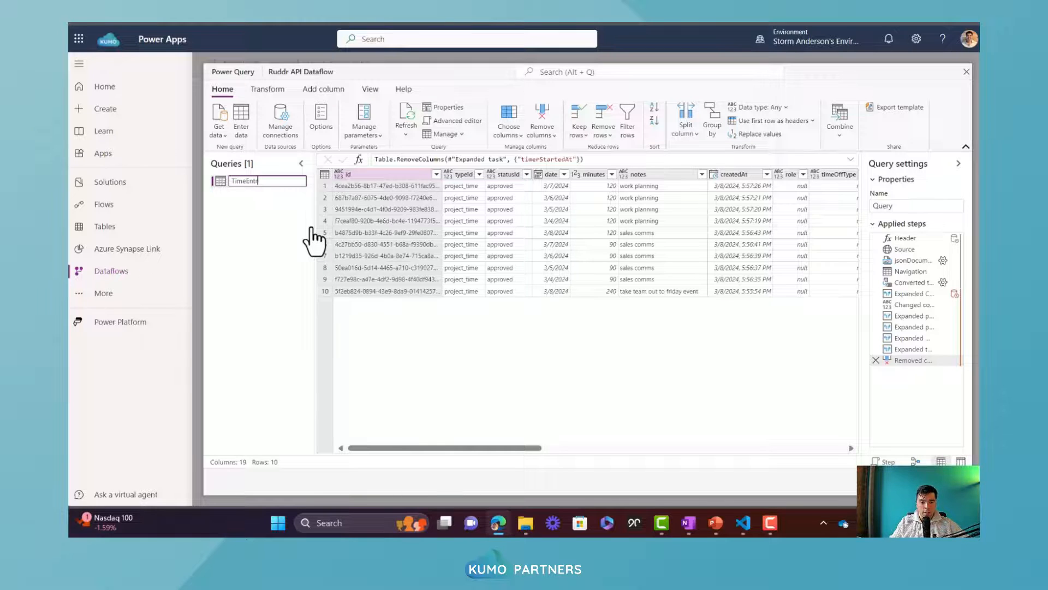
text(y)
key(Return)
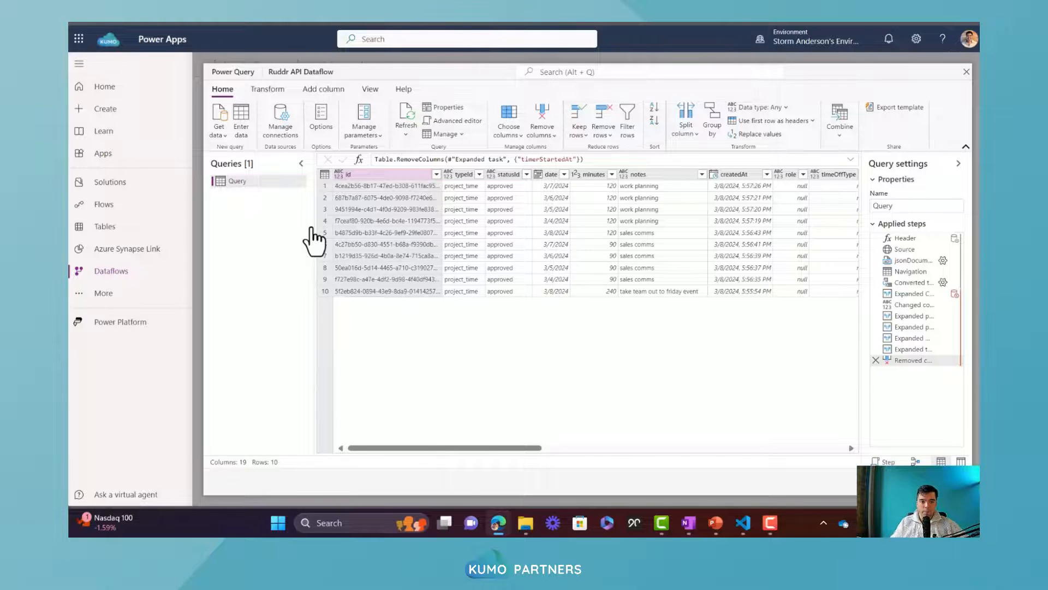
double_click(267, 183)
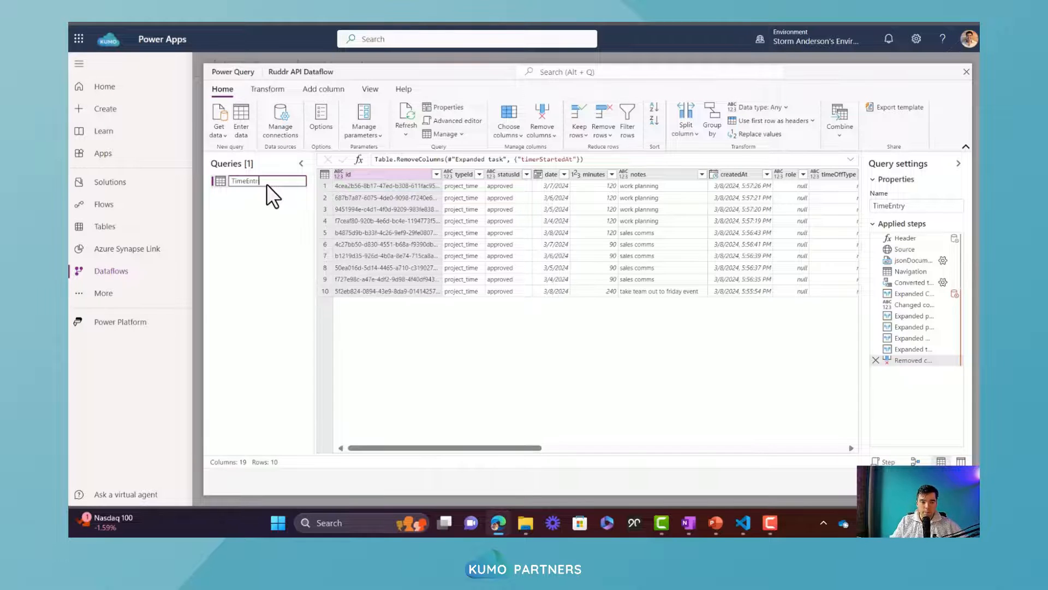
text(ies)
key(Return)
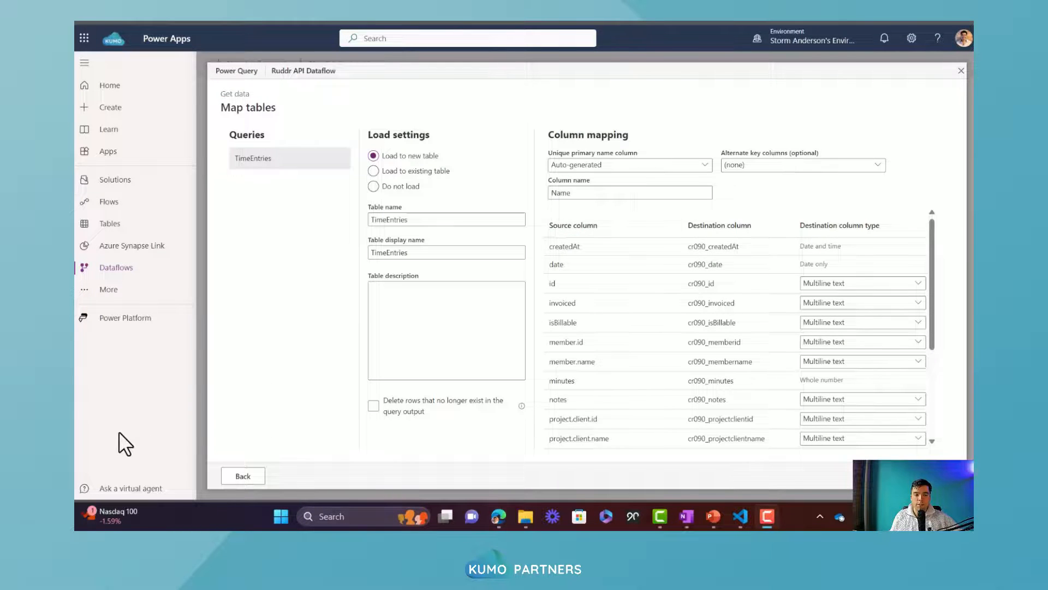
Load the query to a new table named demo_TimeEntries, display name DemoTimeEntries, with id as the unique primary name column
click(422, 172)
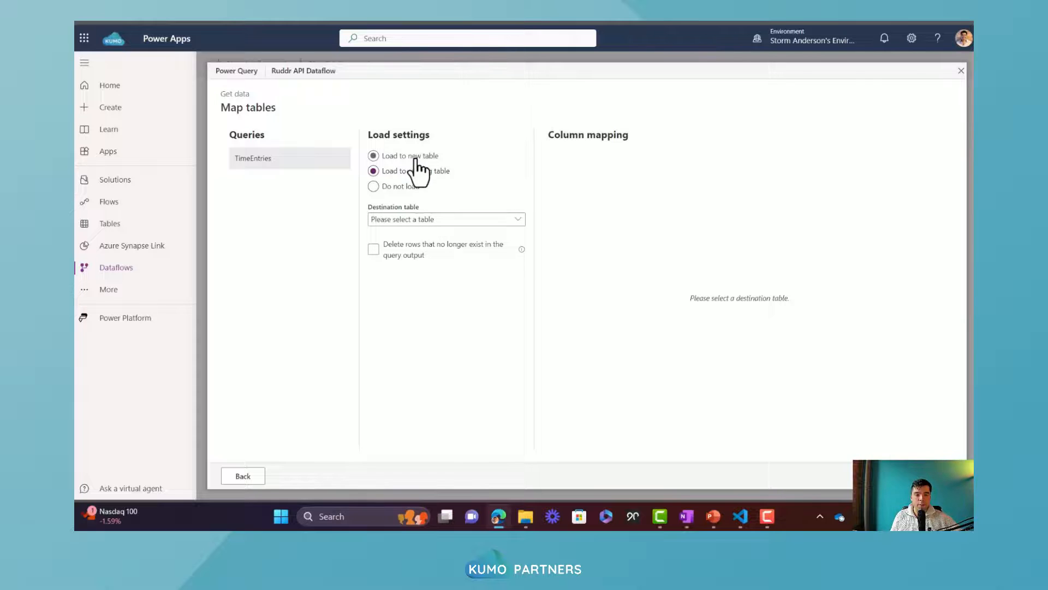
click(413, 157)
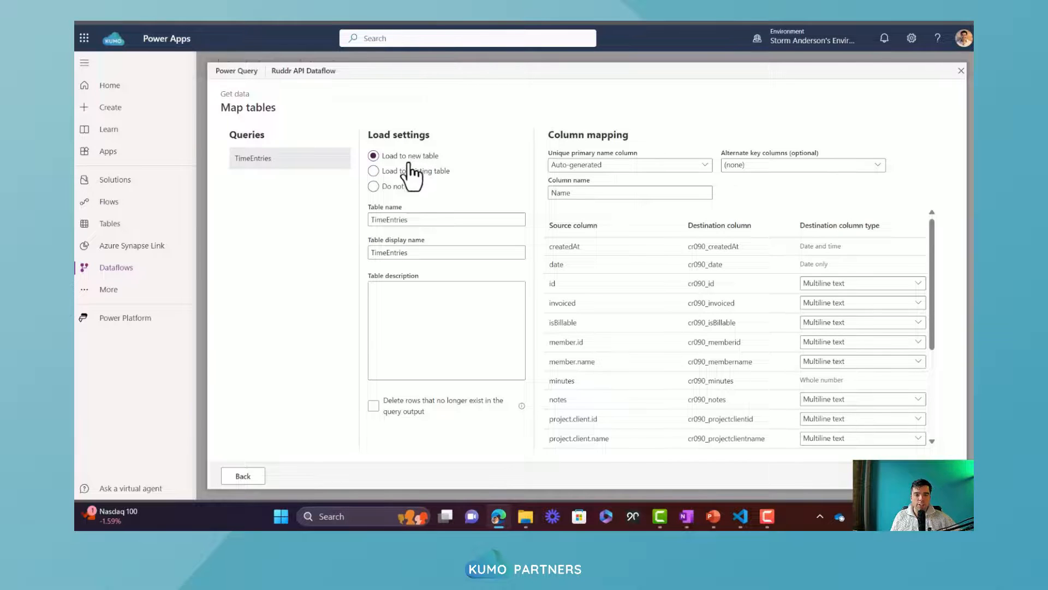
click(438, 220)
key(Home)
text(de)
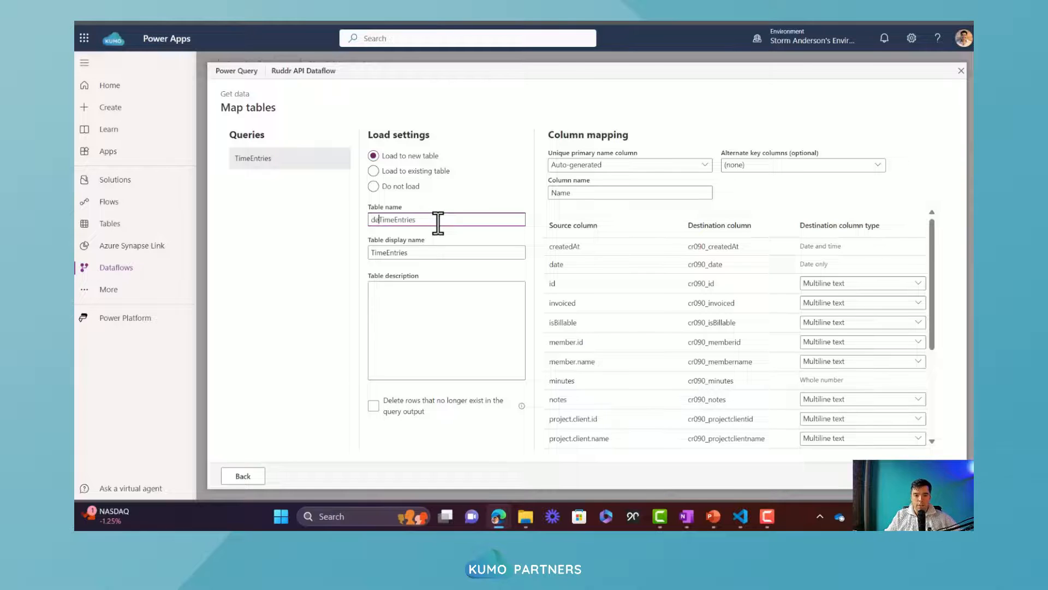
text(mo_)
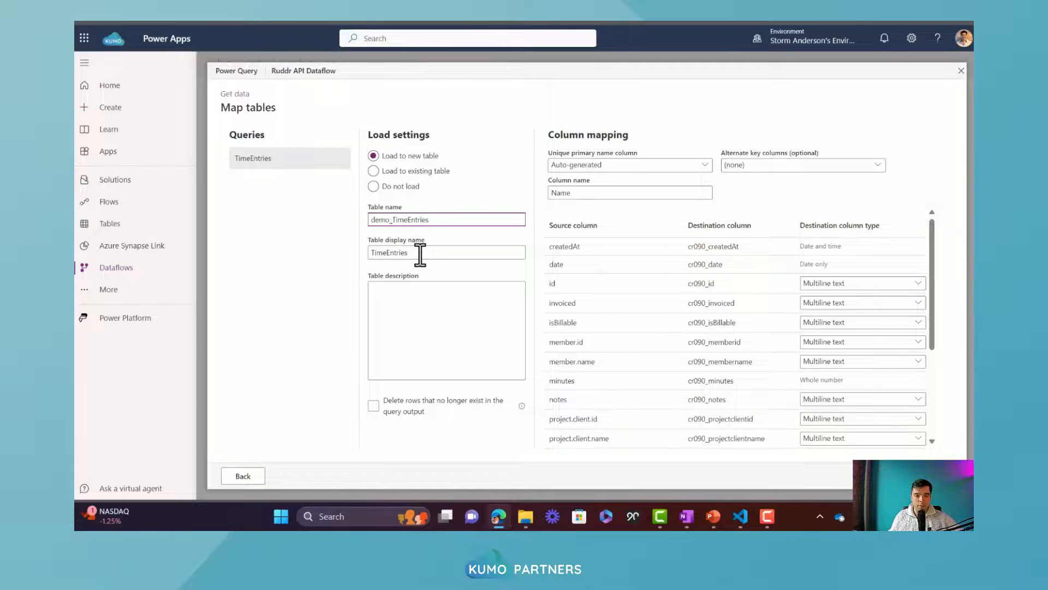
click(419, 251)
key(Home)
text(D)
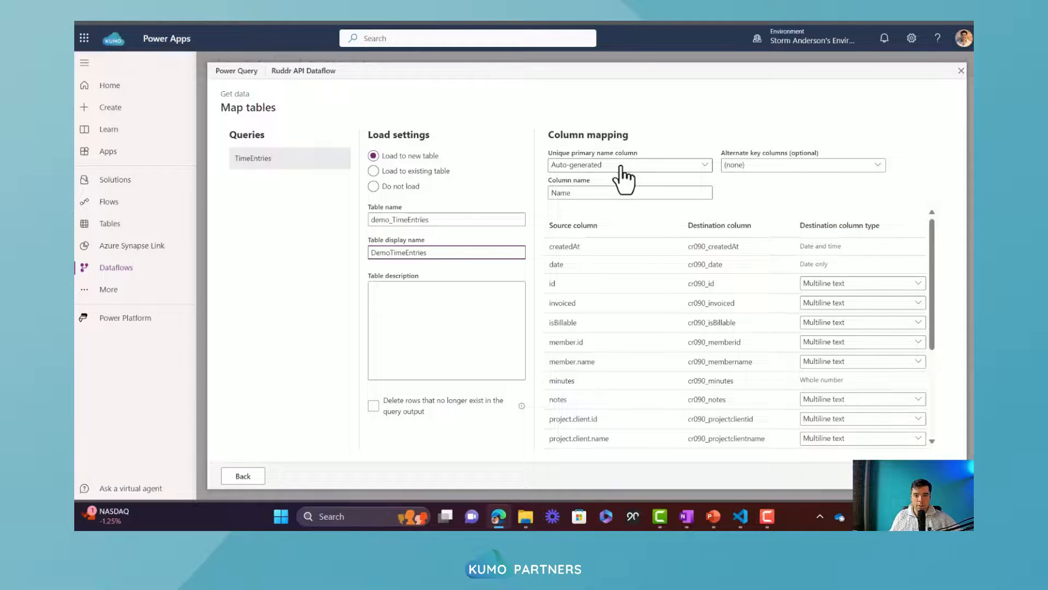
click(598, 167)
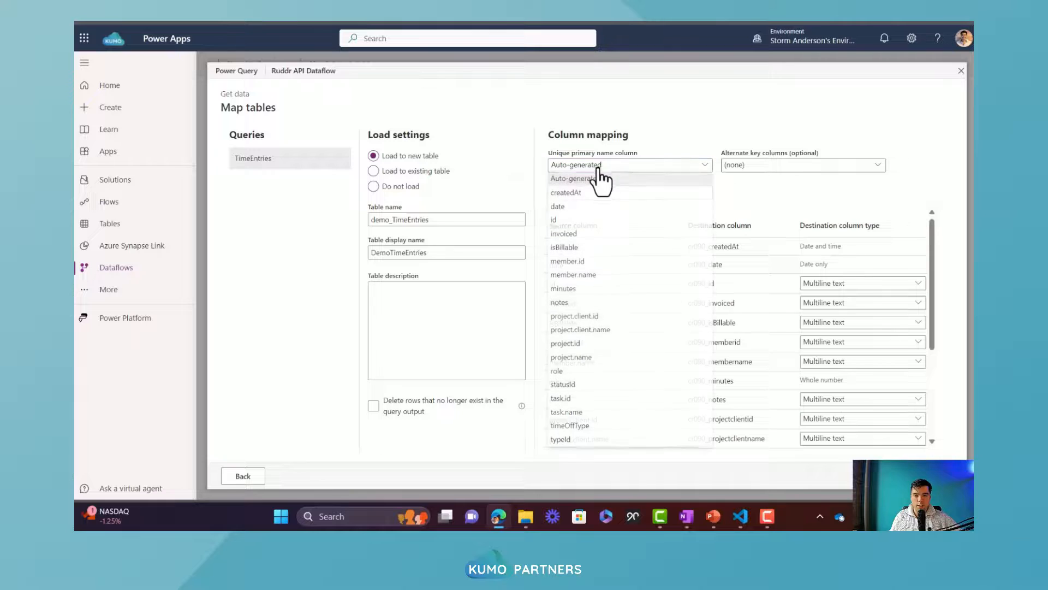
click(565, 221)
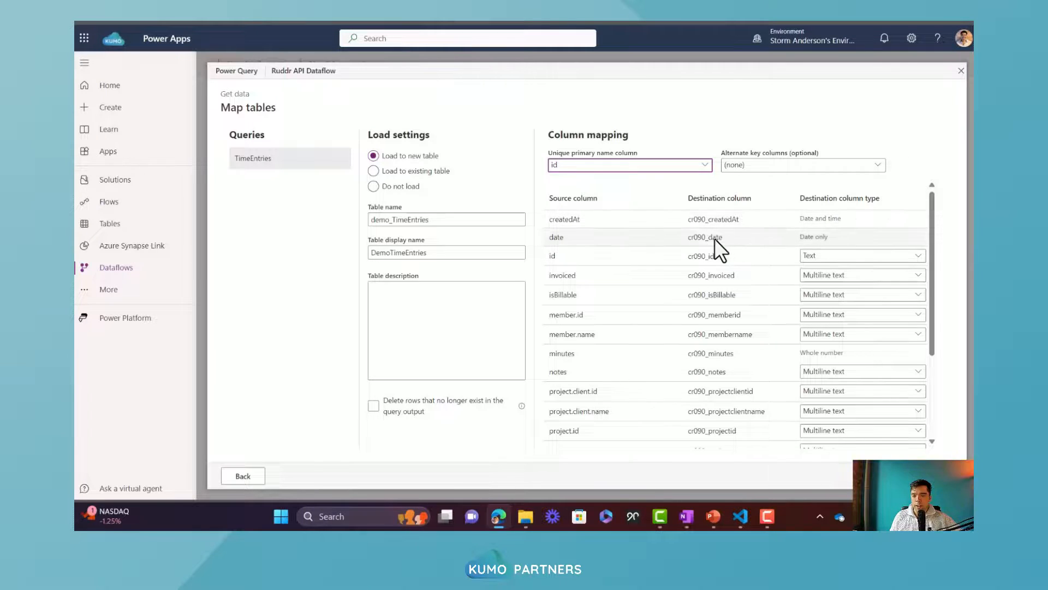
Go back to the query and change the data type of the isBillable and invoiced columns to True/False
click(826, 274)
click(826, 278)
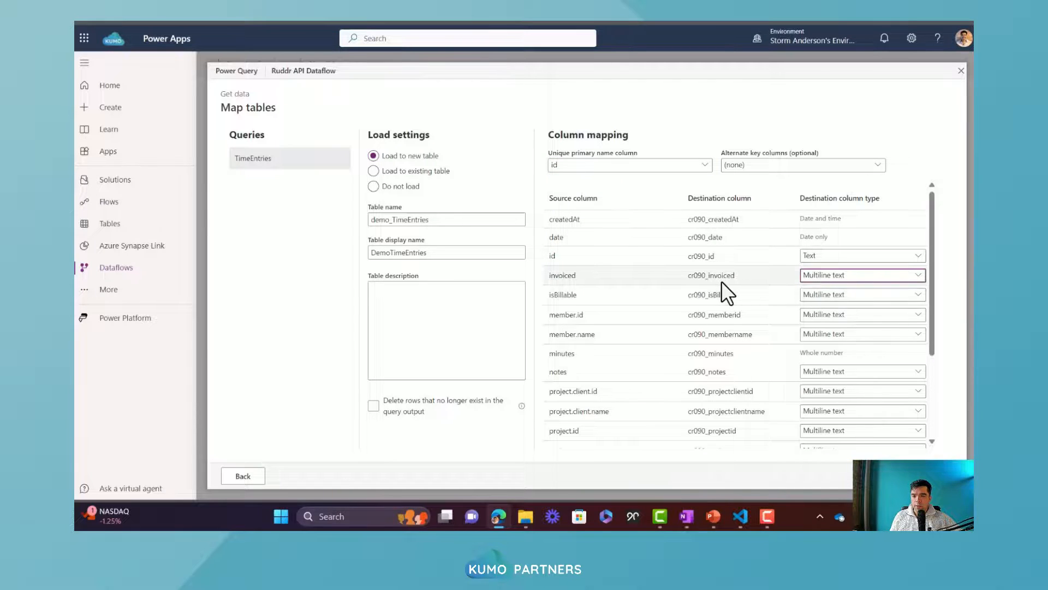
click(243, 476)
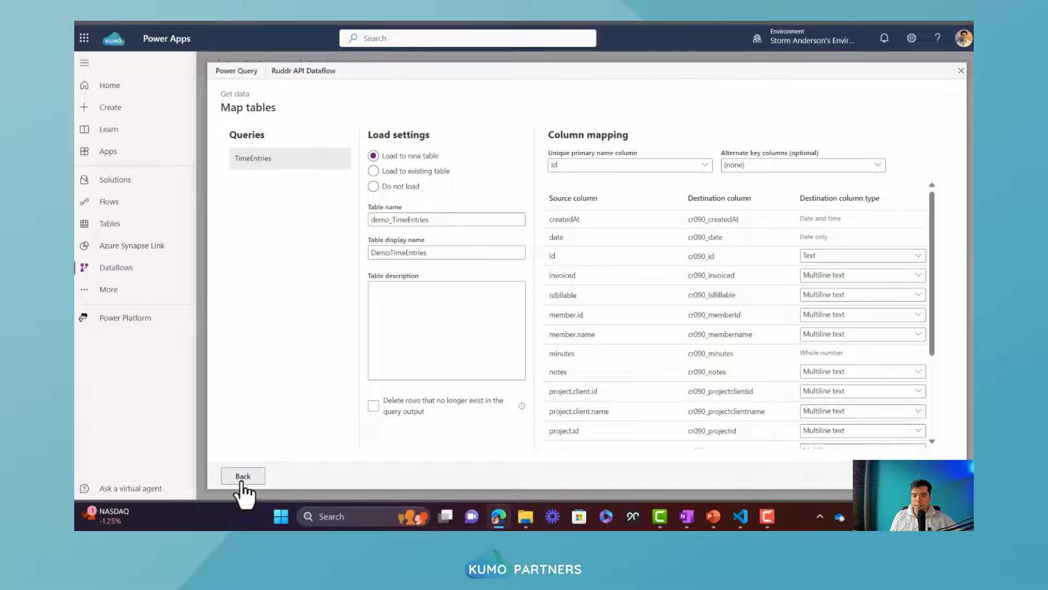
drag(529, 440, 841, 439)
click(764, 172)
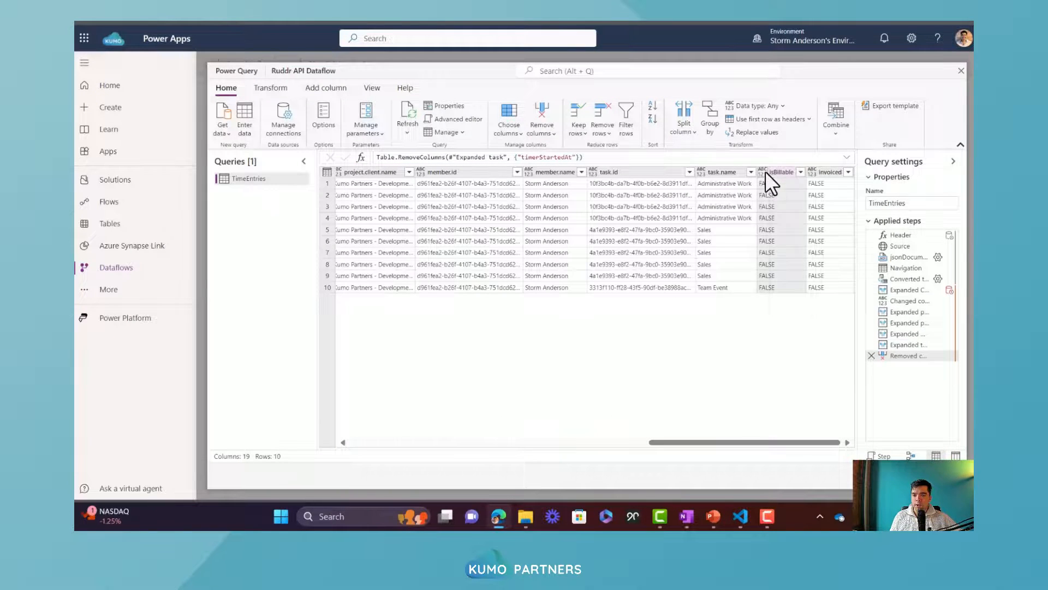
click(698, 313)
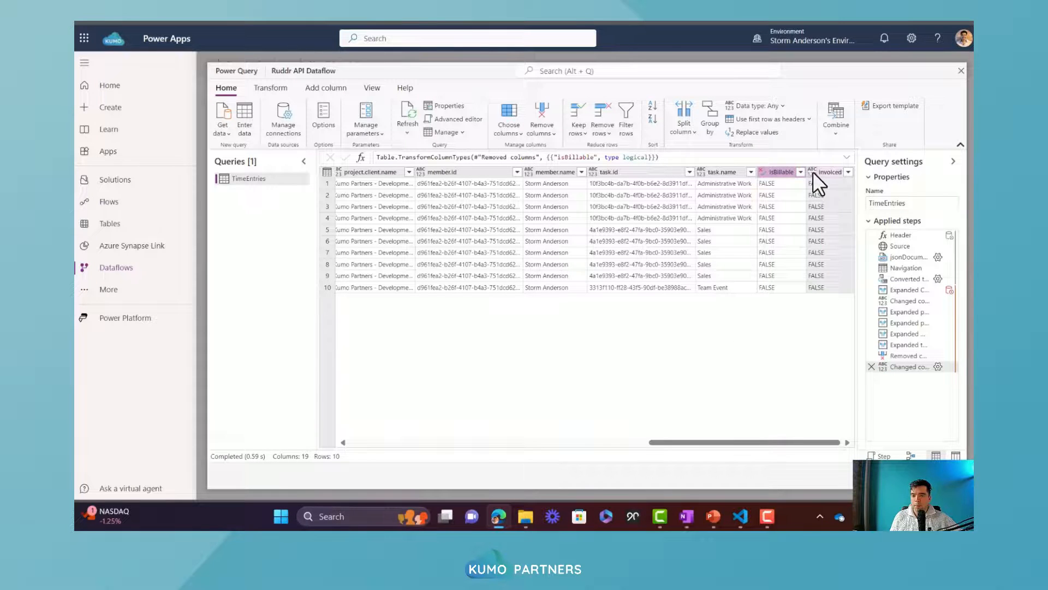
click(813, 172)
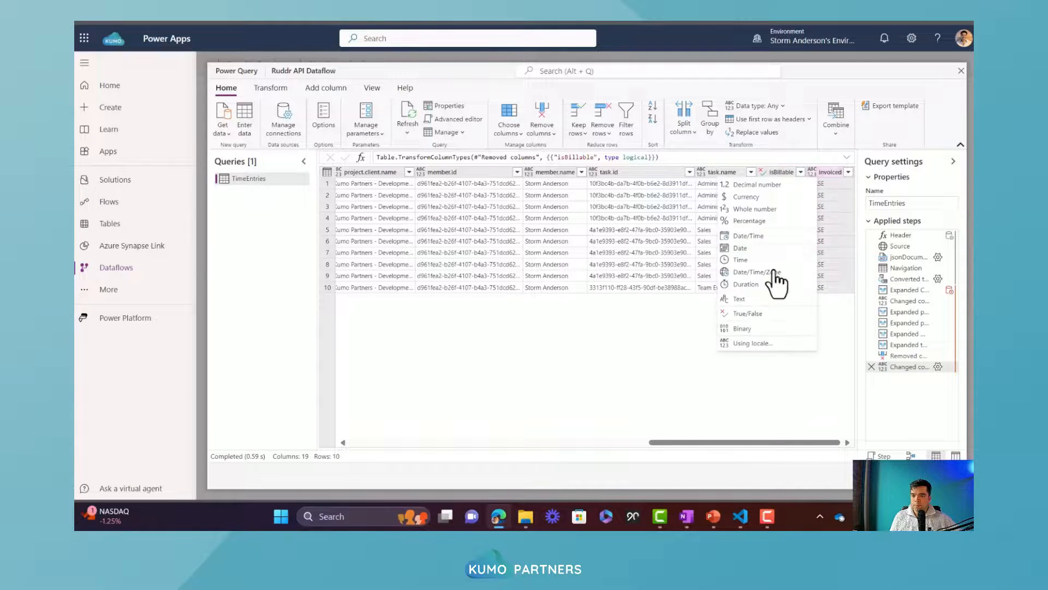
click(741, 312)
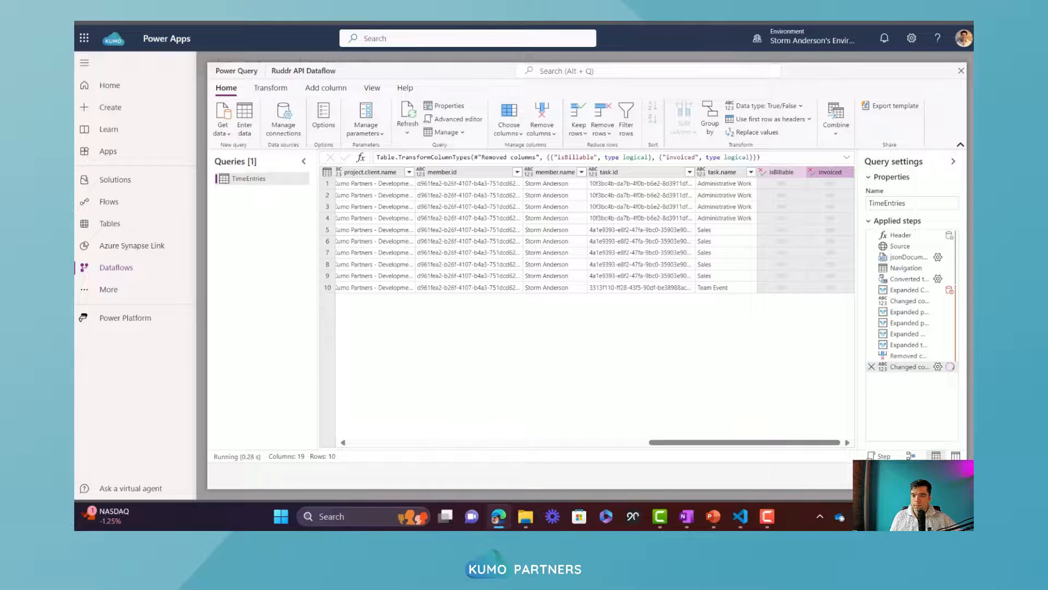
Return to the table mapping and set the destination type of member.id and member.name to Text, keeping notes as Multiline text
click(931, 476)
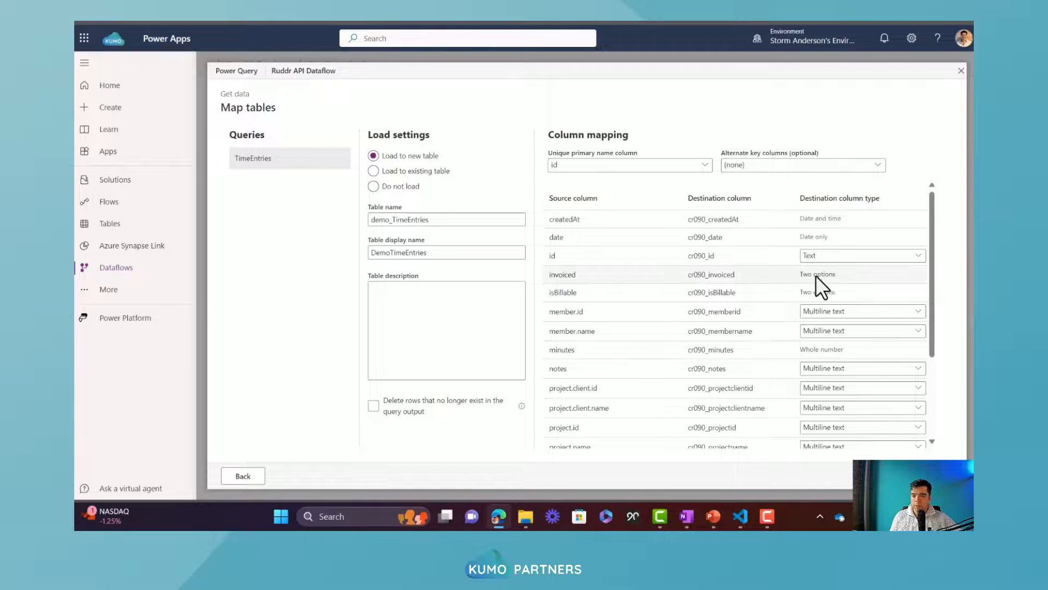
drag(932, 260, 929, 300)
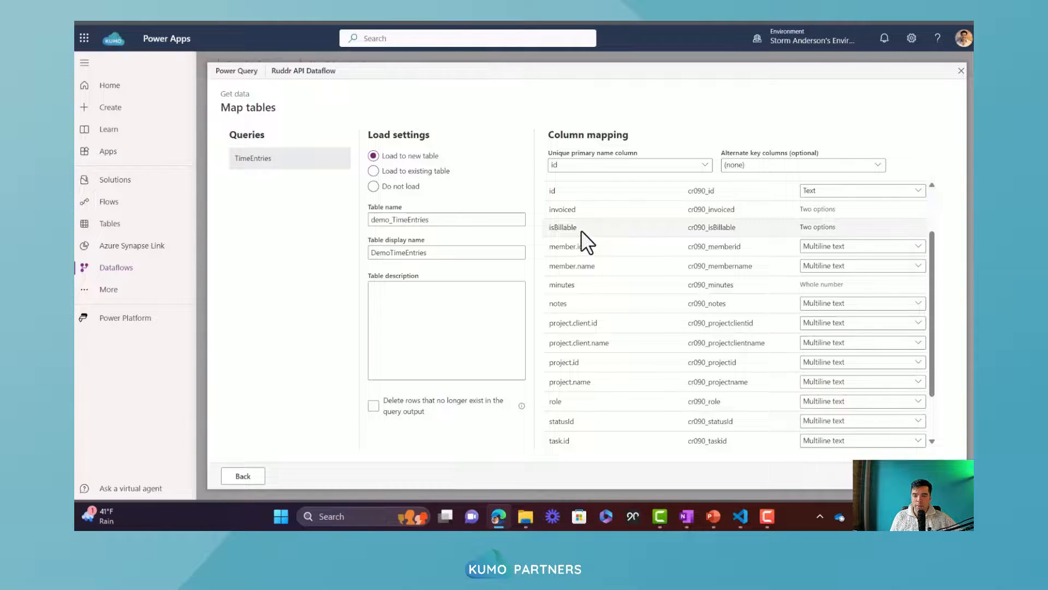
click(836, 249)
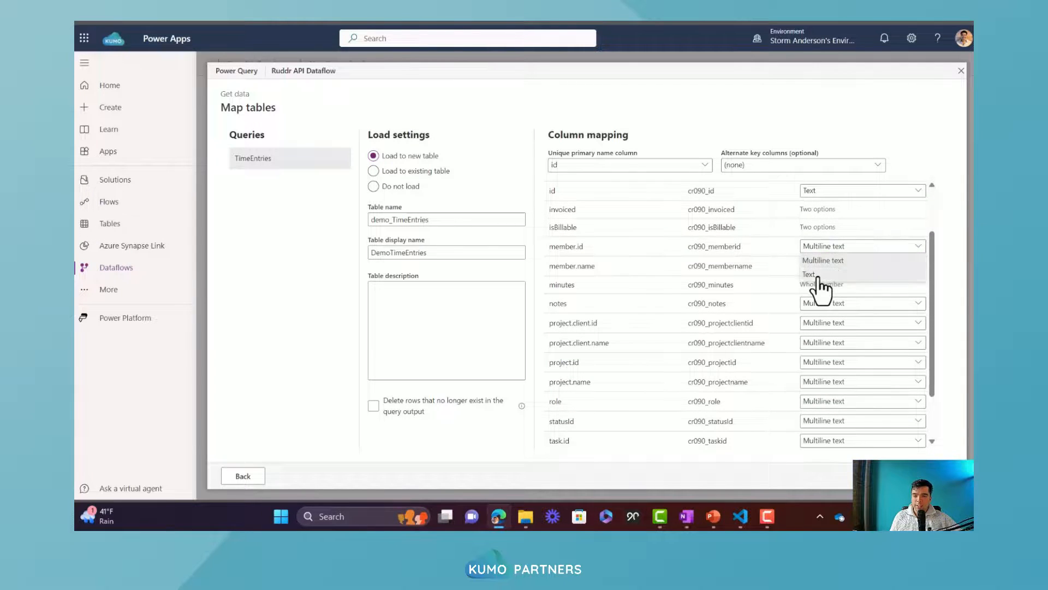
click(822, 276)
click(823, 268)
click(818, 294)
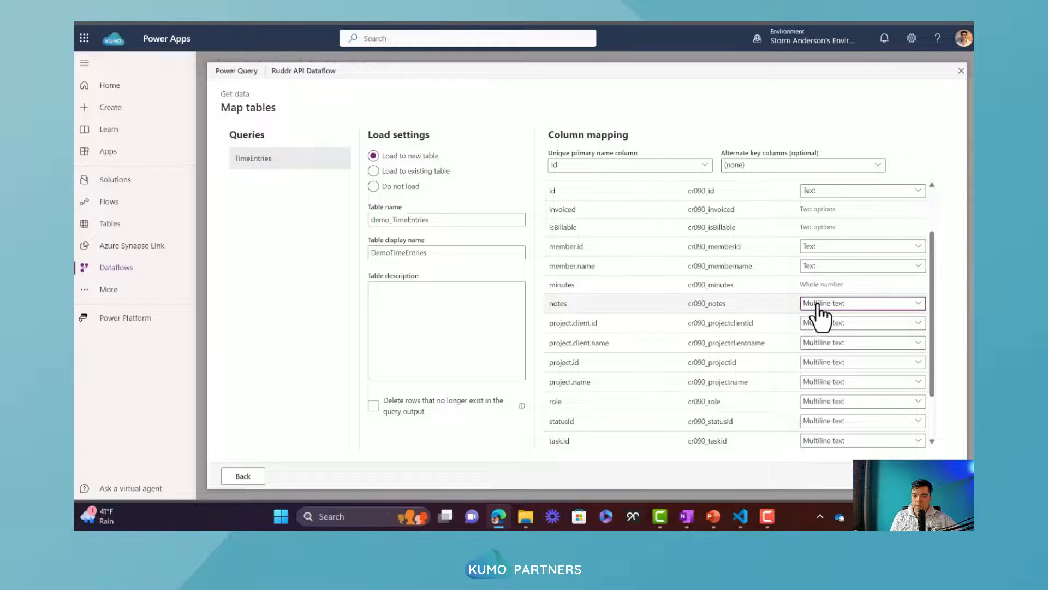
click(819, 304)
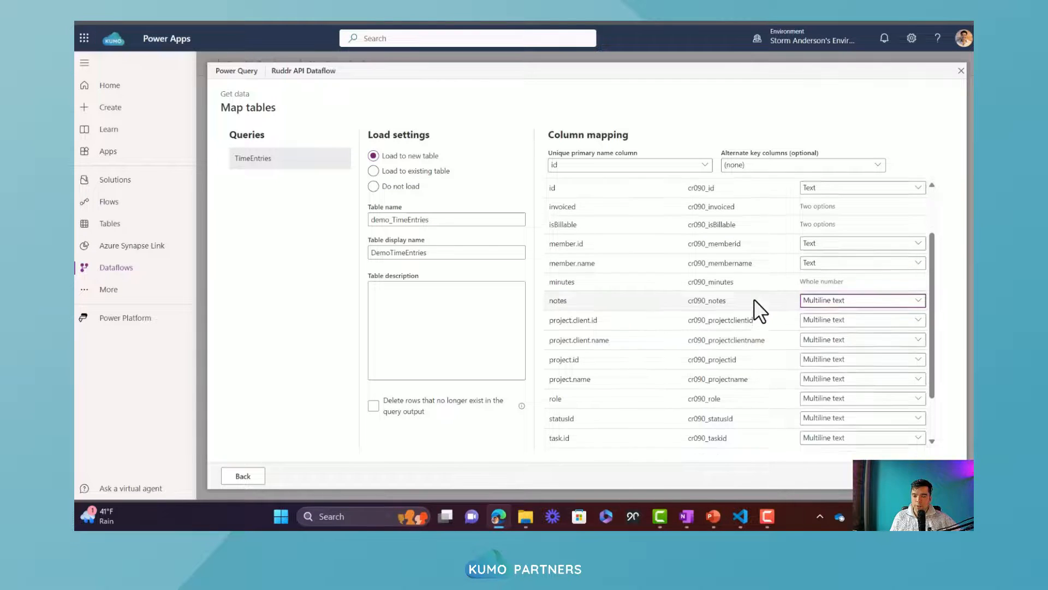
Set the destination column type of project.client.id, project.client.name, project.id and project.name to Text
scroll(761, 309, down, 2)
click(836, 262)
click(832, 290)
click(831, 281)
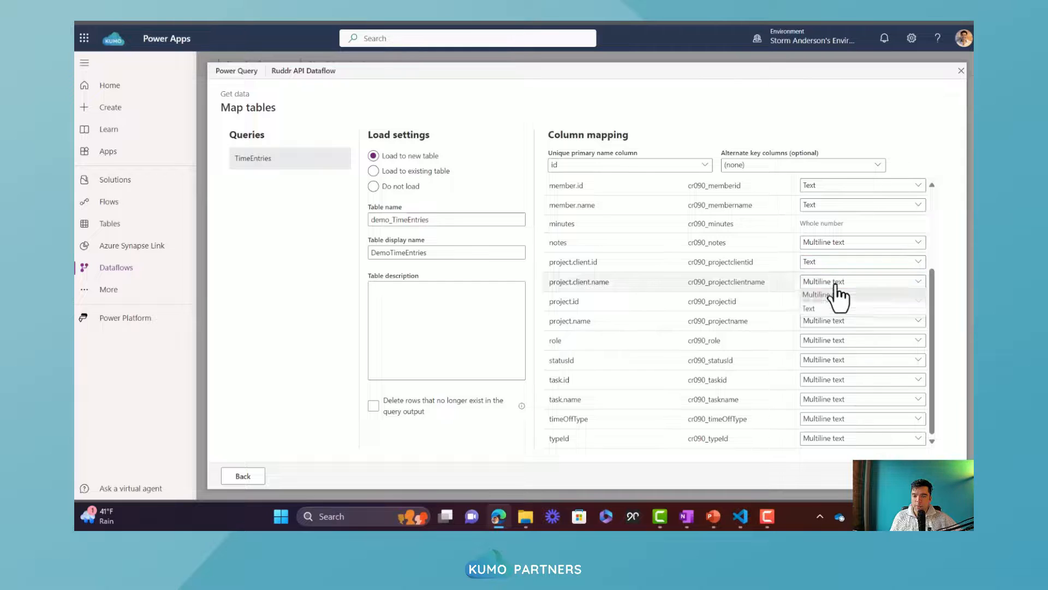
click(824, 309)
click(825, 304)
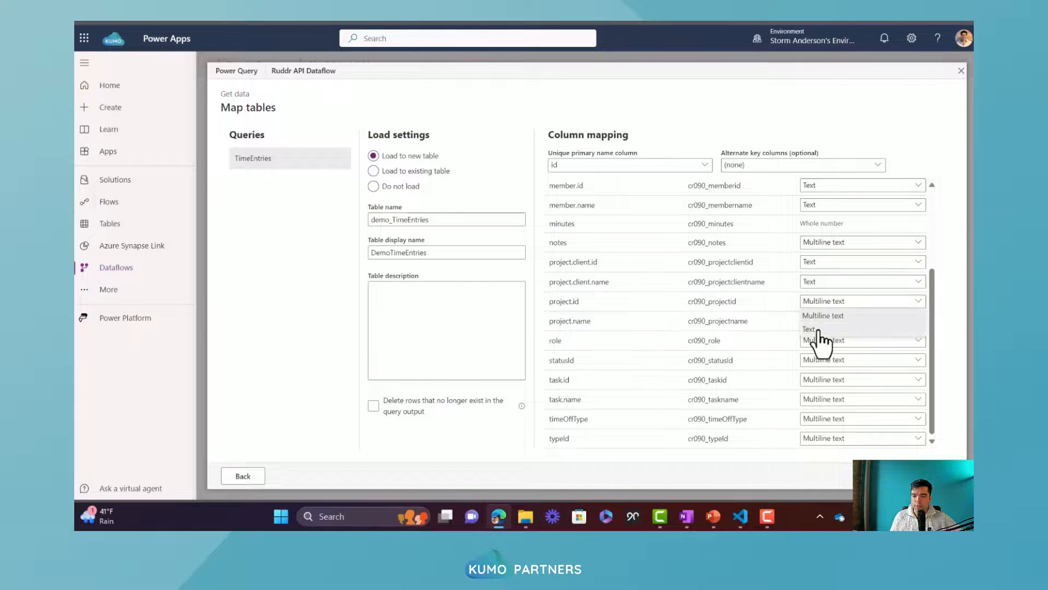
click(817, 329)
click(822, 322)
click(819, 350)
Set the destination column type of role, statusId, task.id, task.name, timeOffType and typeId to Text
click(822, 343)
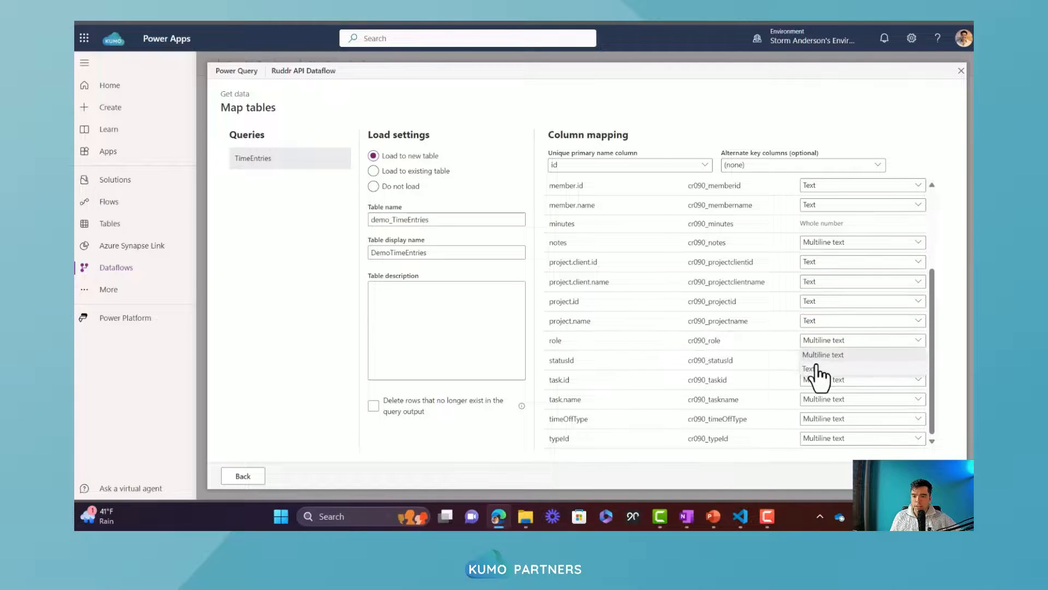
click(819, 368)
click(819, 361)
click(814, 389)
click(820, 381)
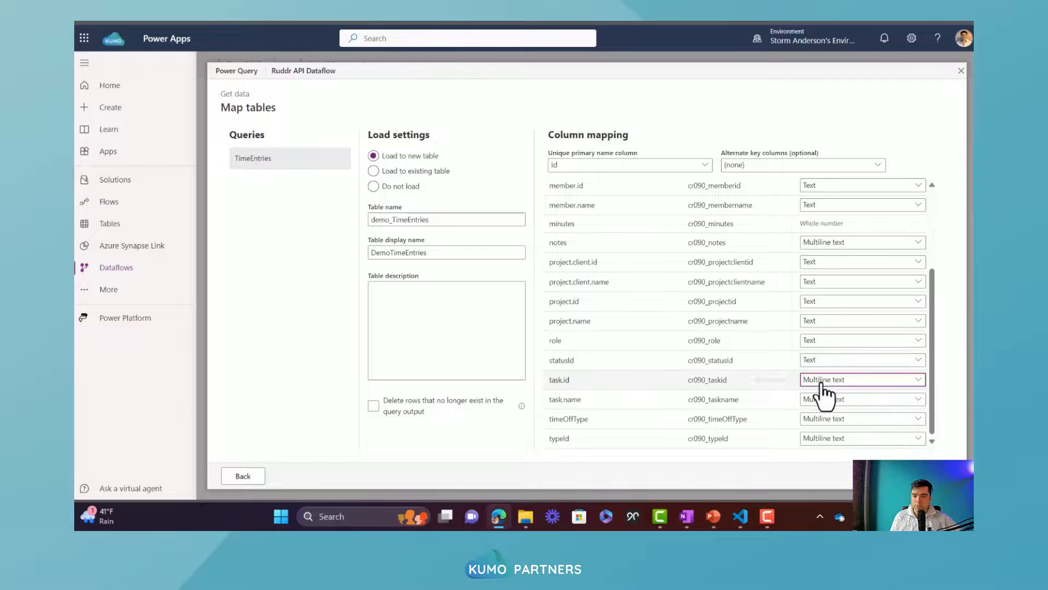
click(819, 408)
click(826, 402)
click(823, 426)
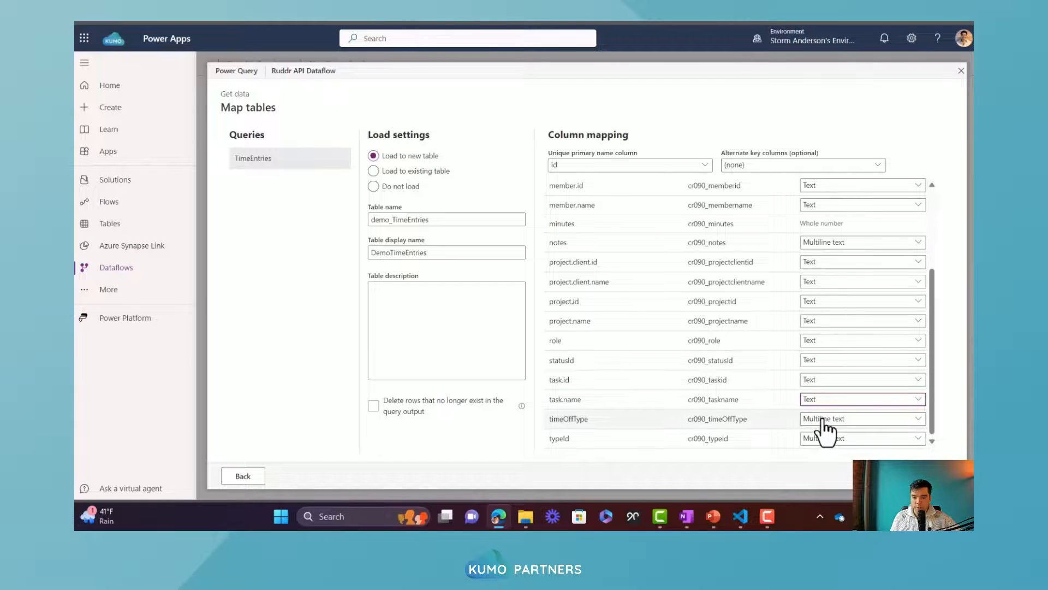
click(824, 419)
click(829, 445)
click(827, 443)
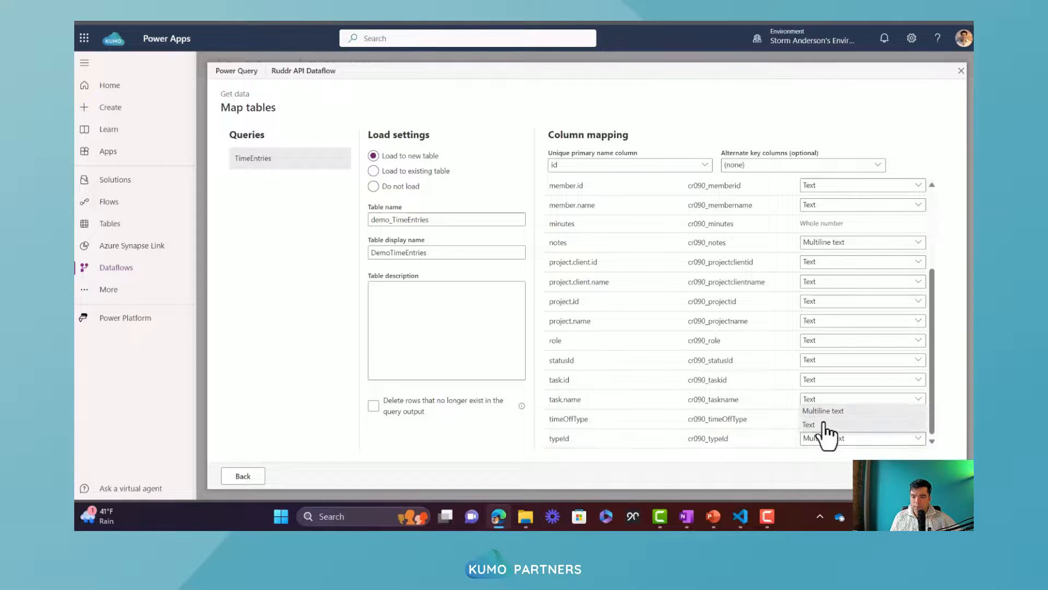
click(825, 430)
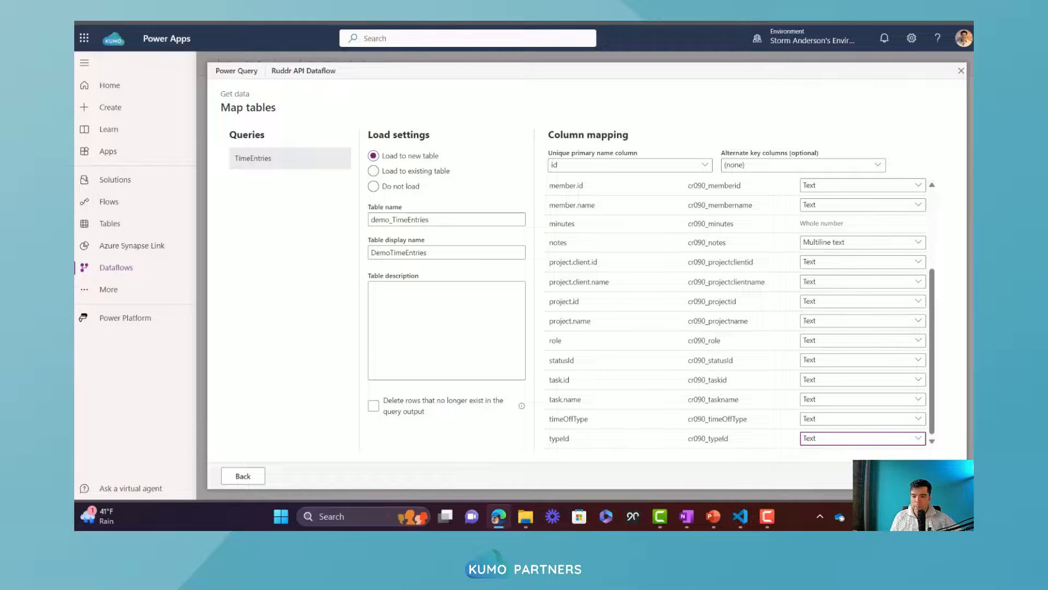
Accept the column mapping, finish creating the dataflow and return to the refreshed Ruddr Dataflow Solution
click(931, 476)
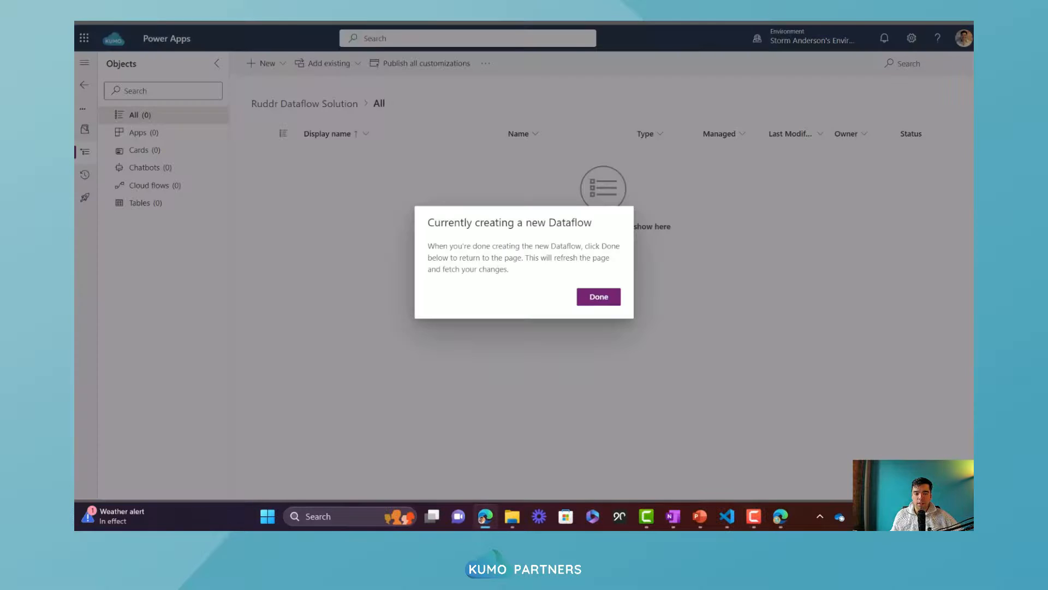
click(601, 297)
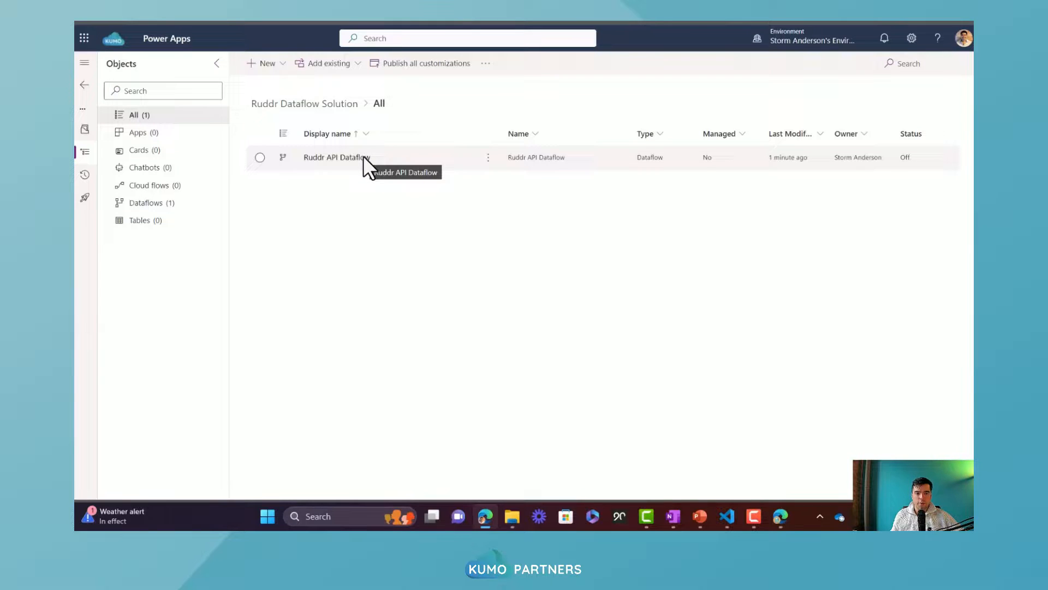
Search the existing tables for "demo" and add DemoTimeEntries to the solution with all objects included
click(339, 65)
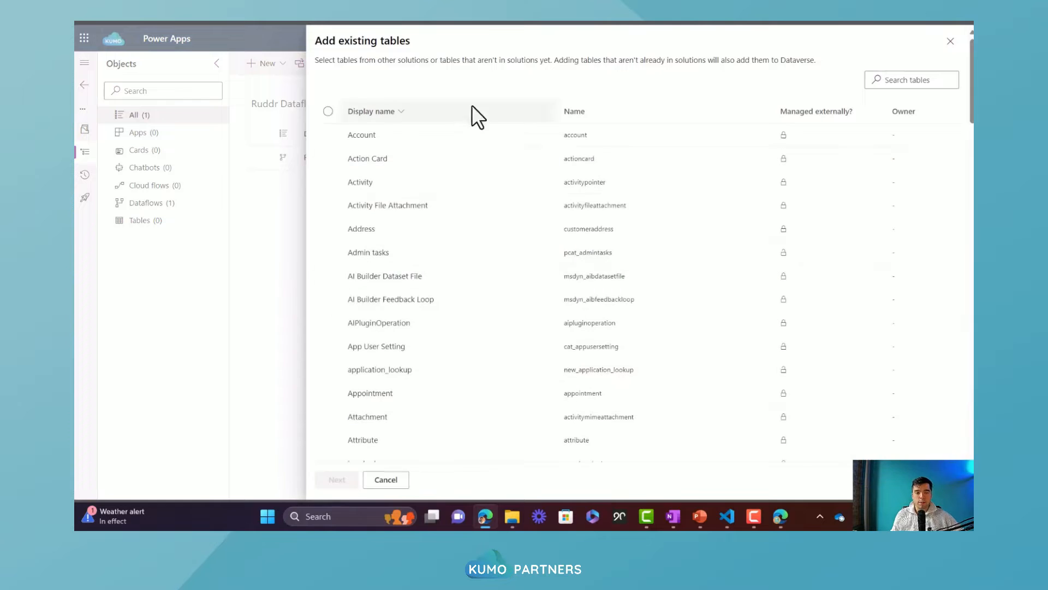
click(915, 82)
text(demo)
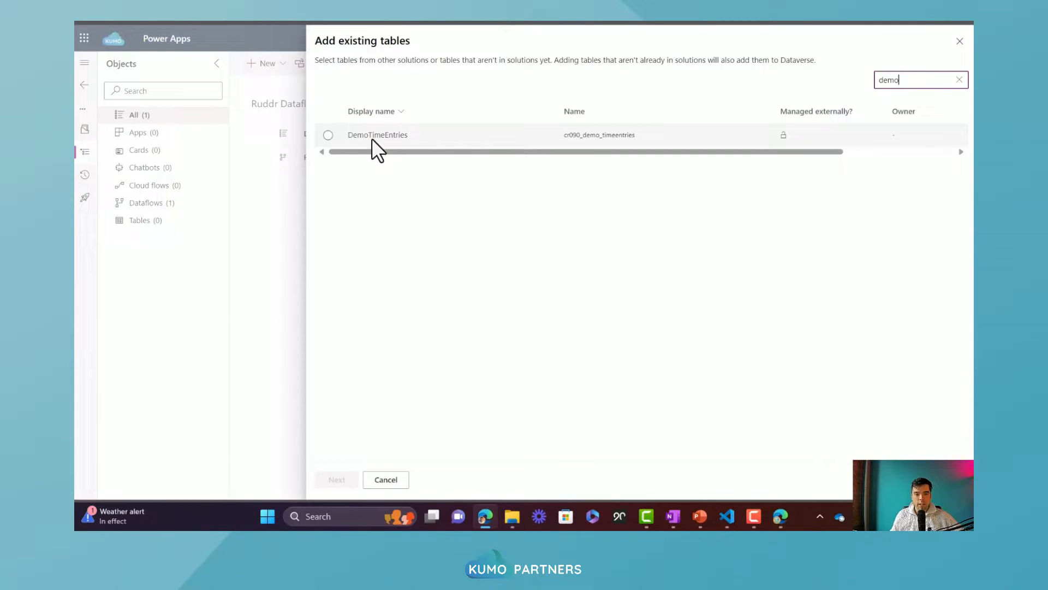
click(327, 135)
click(346, 485)
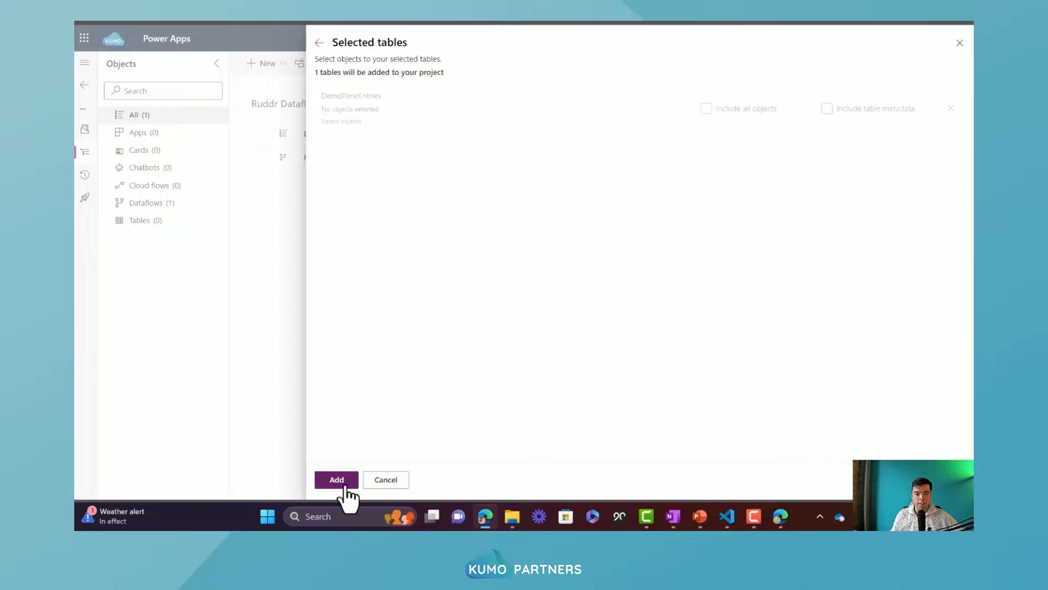
click(764, 111)
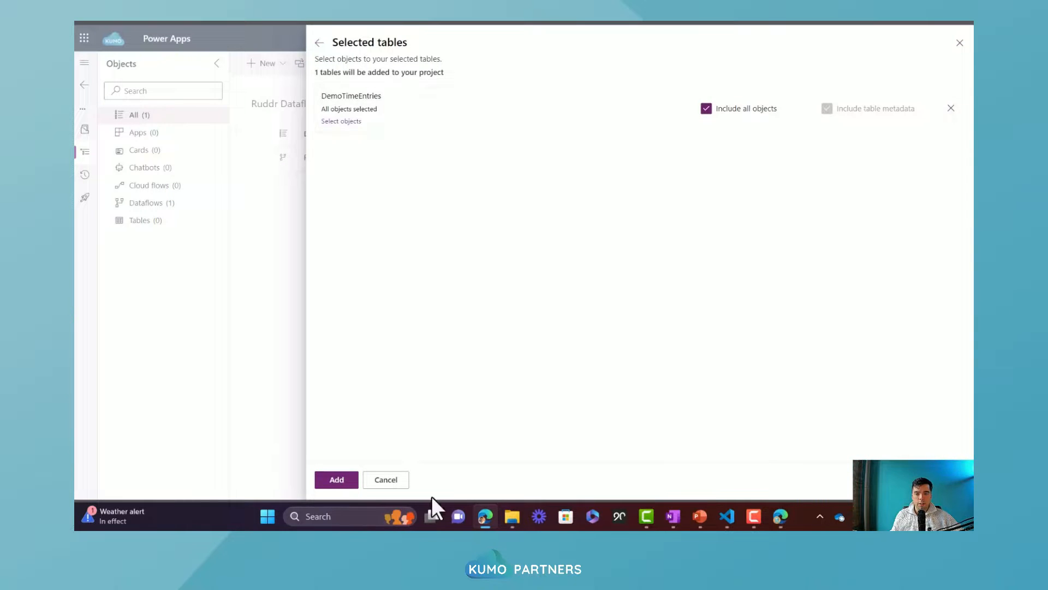
click(339, 482)
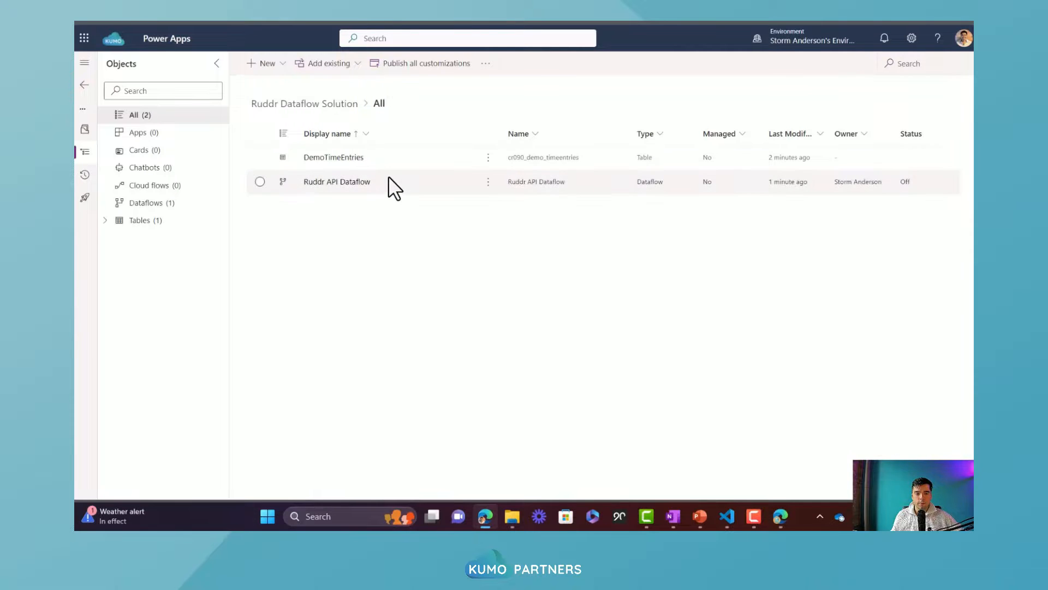
Open the DemoTimeEntries table, expand its components and examine the rows loaded by the dataflow
click(327, 157)
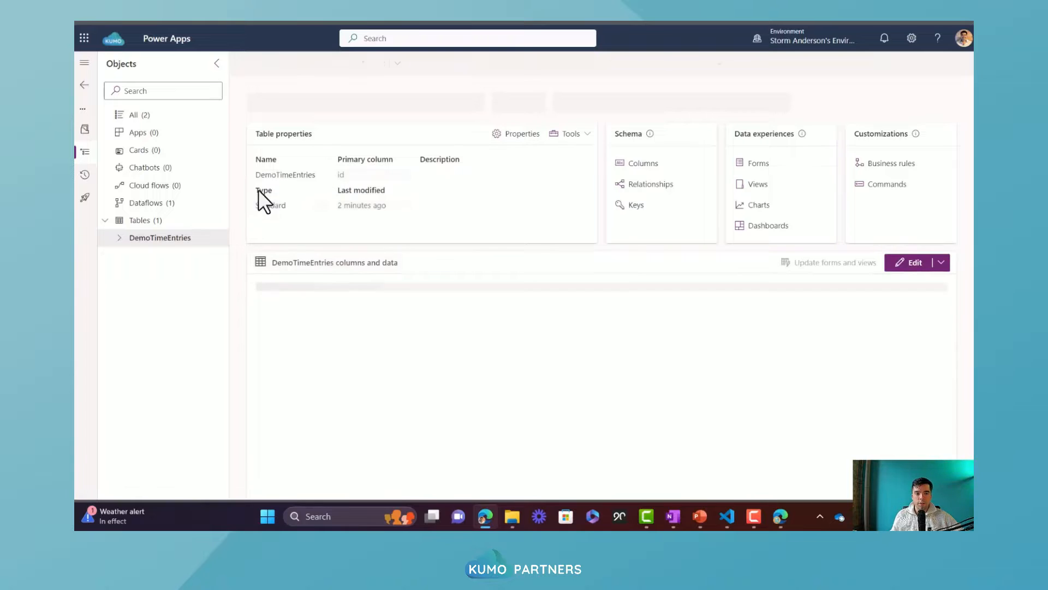
click(122, 238)
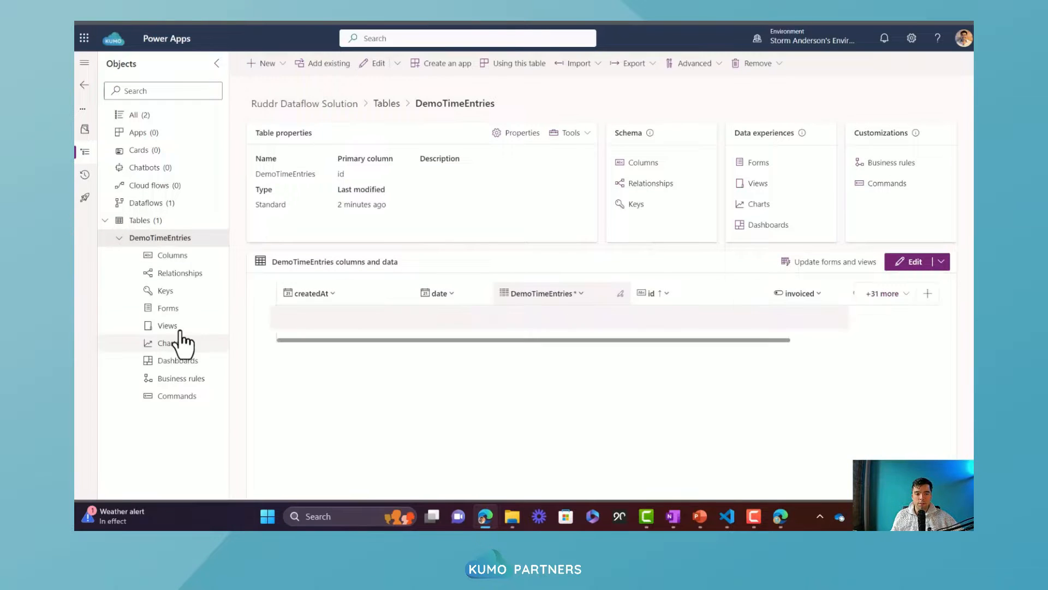
scroll(553, 320, down, 2)
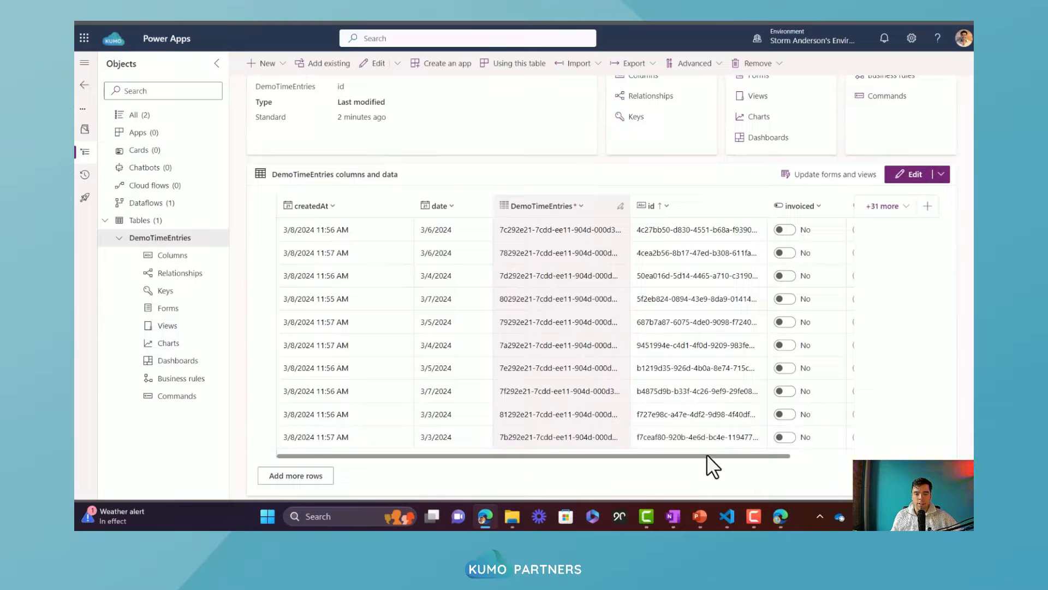
drag(707, 454, 810, 454)
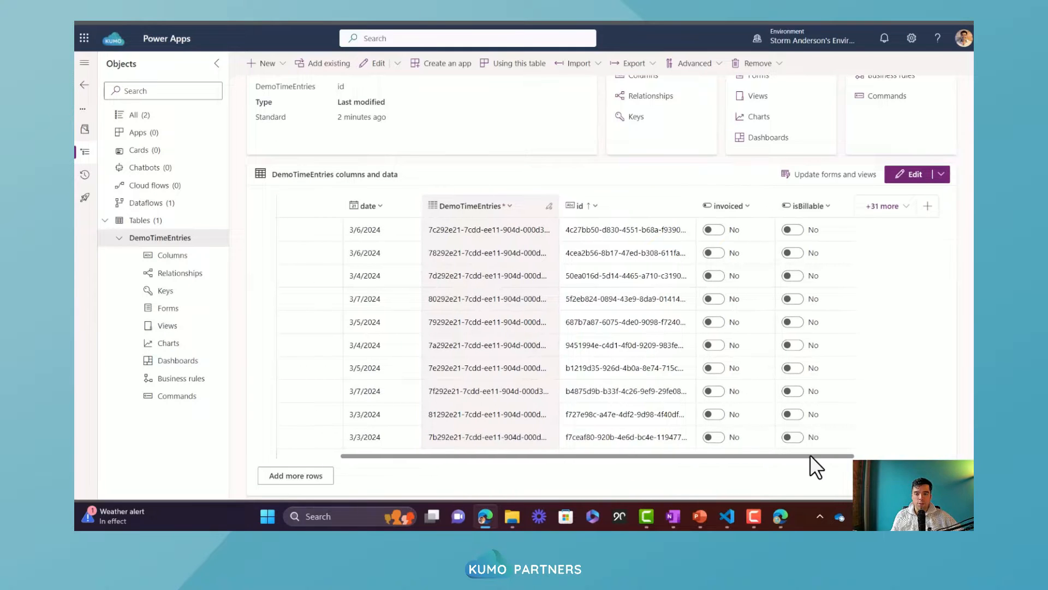
Show the member.name, minutes and project.name columns in the DemoTimeEntries data grid and review their values
click(883, 206)
scroll(821, 366, down, 5)
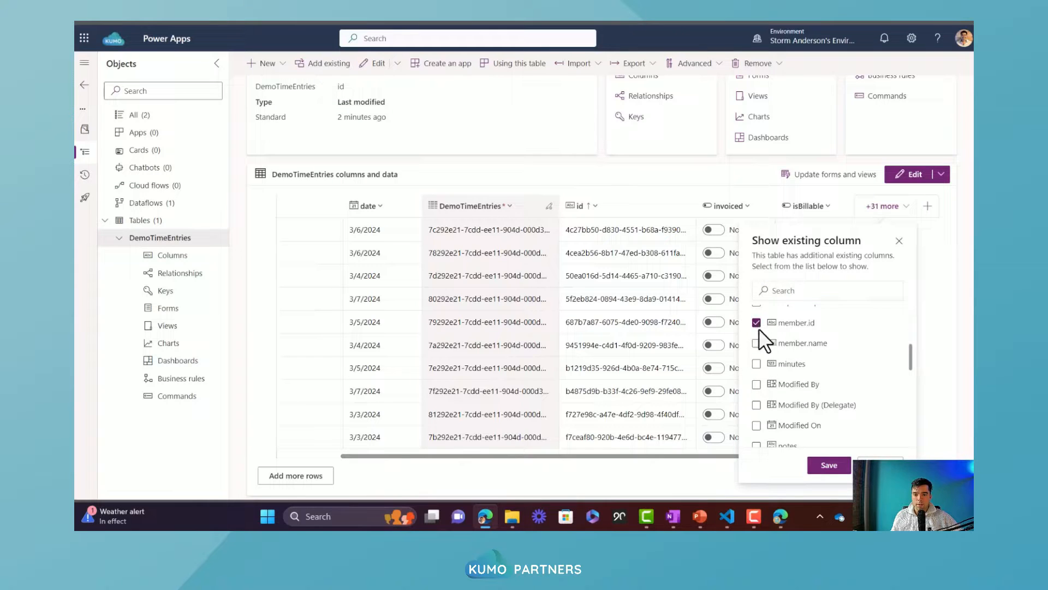
click(757, 343)
scroll(757, 367, down, 4)
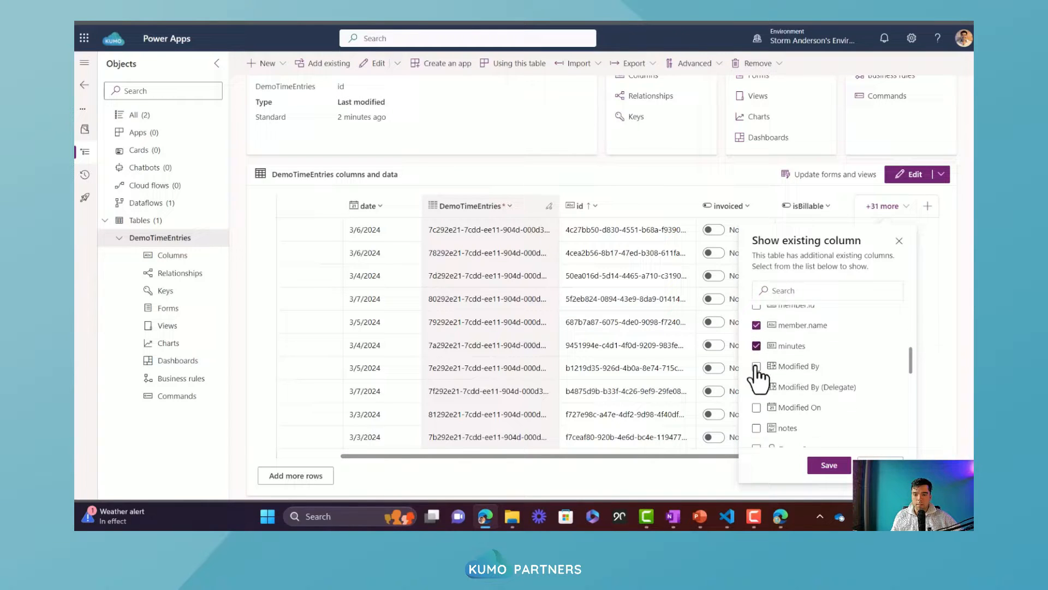
scroll(755, 363, down, 3)
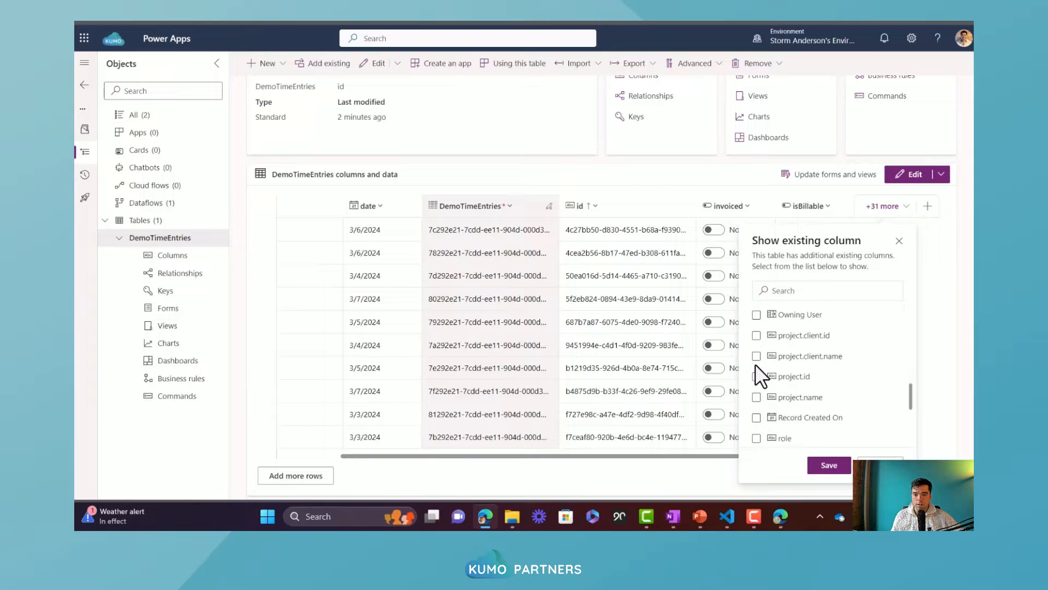
click(757, 376)
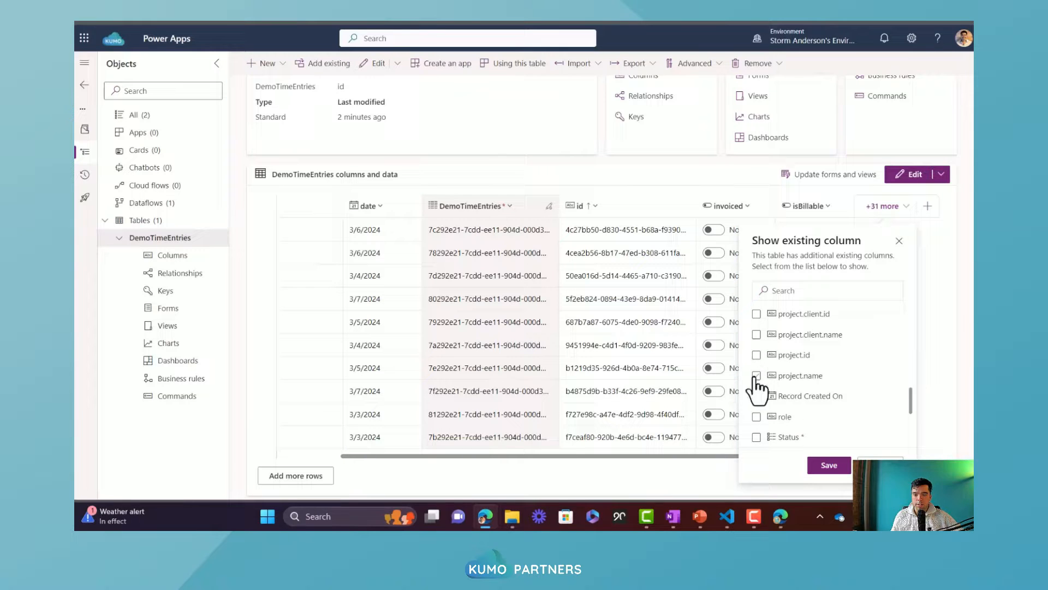
click(838, 468)
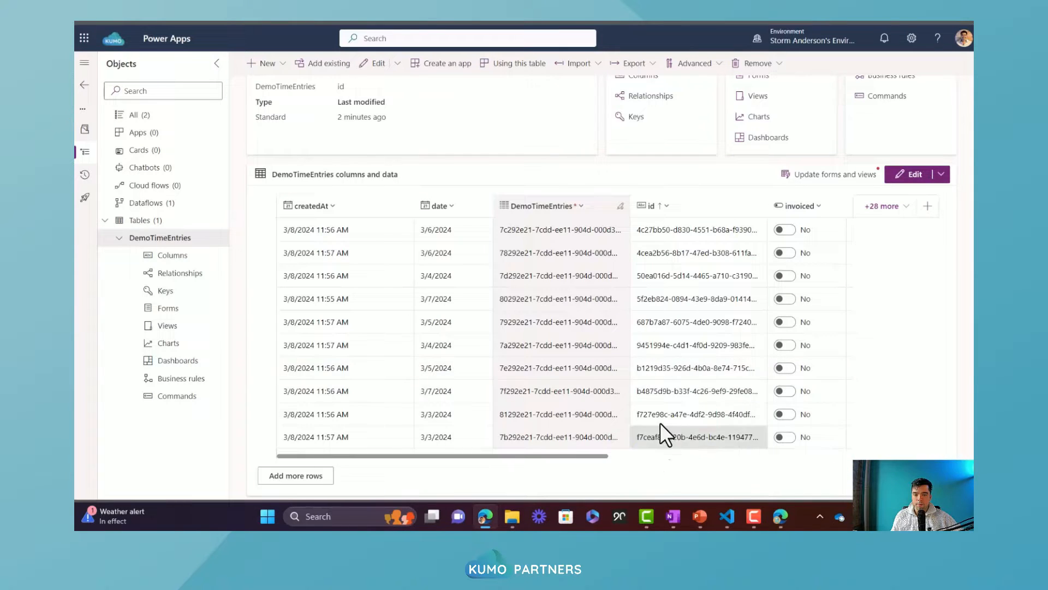
scroll(806, 281, right, 5)
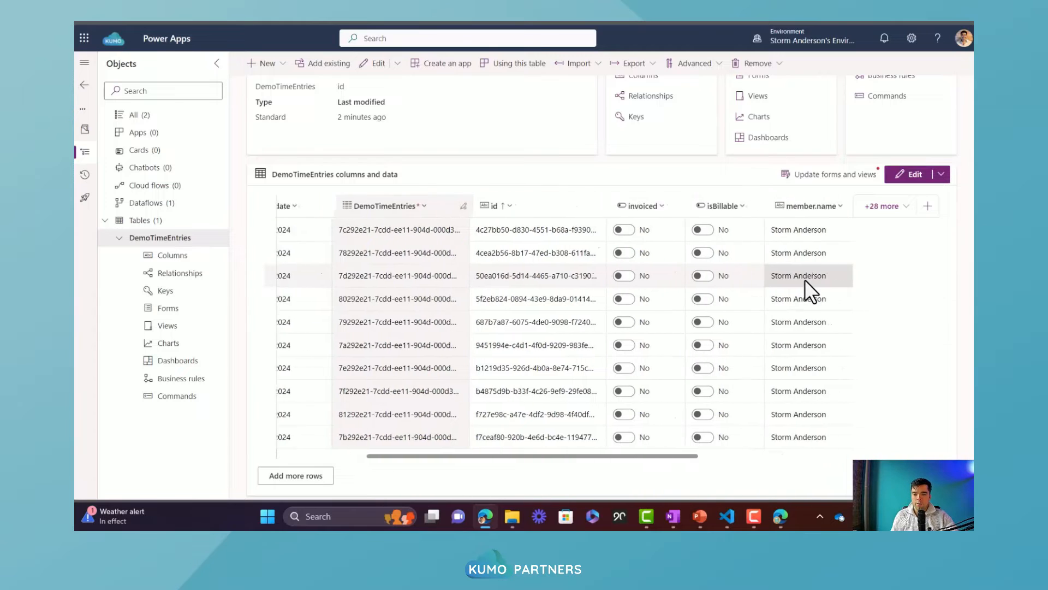
scroll(805, 280, right, 5)
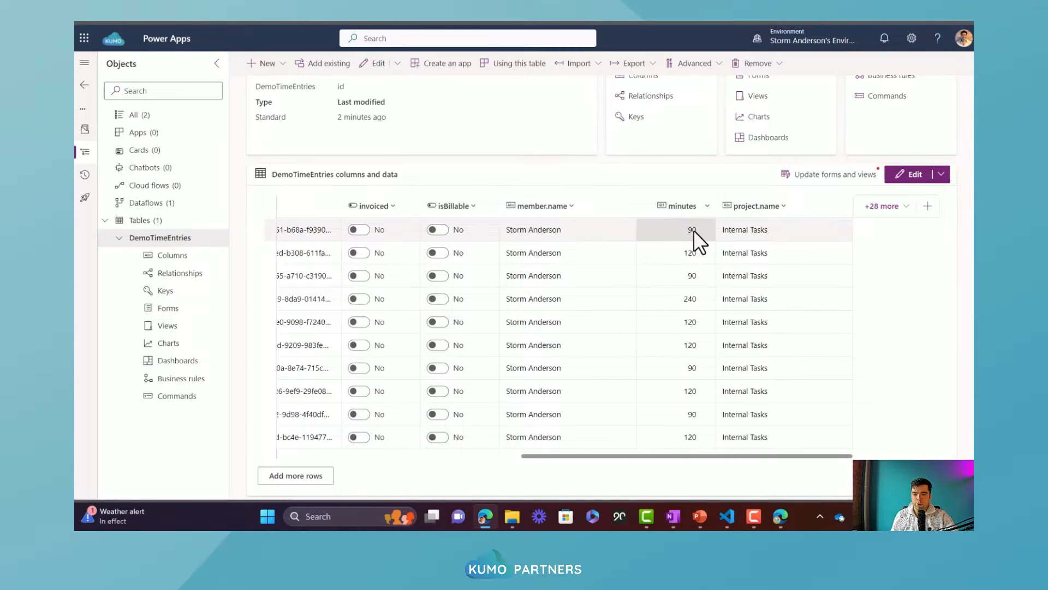